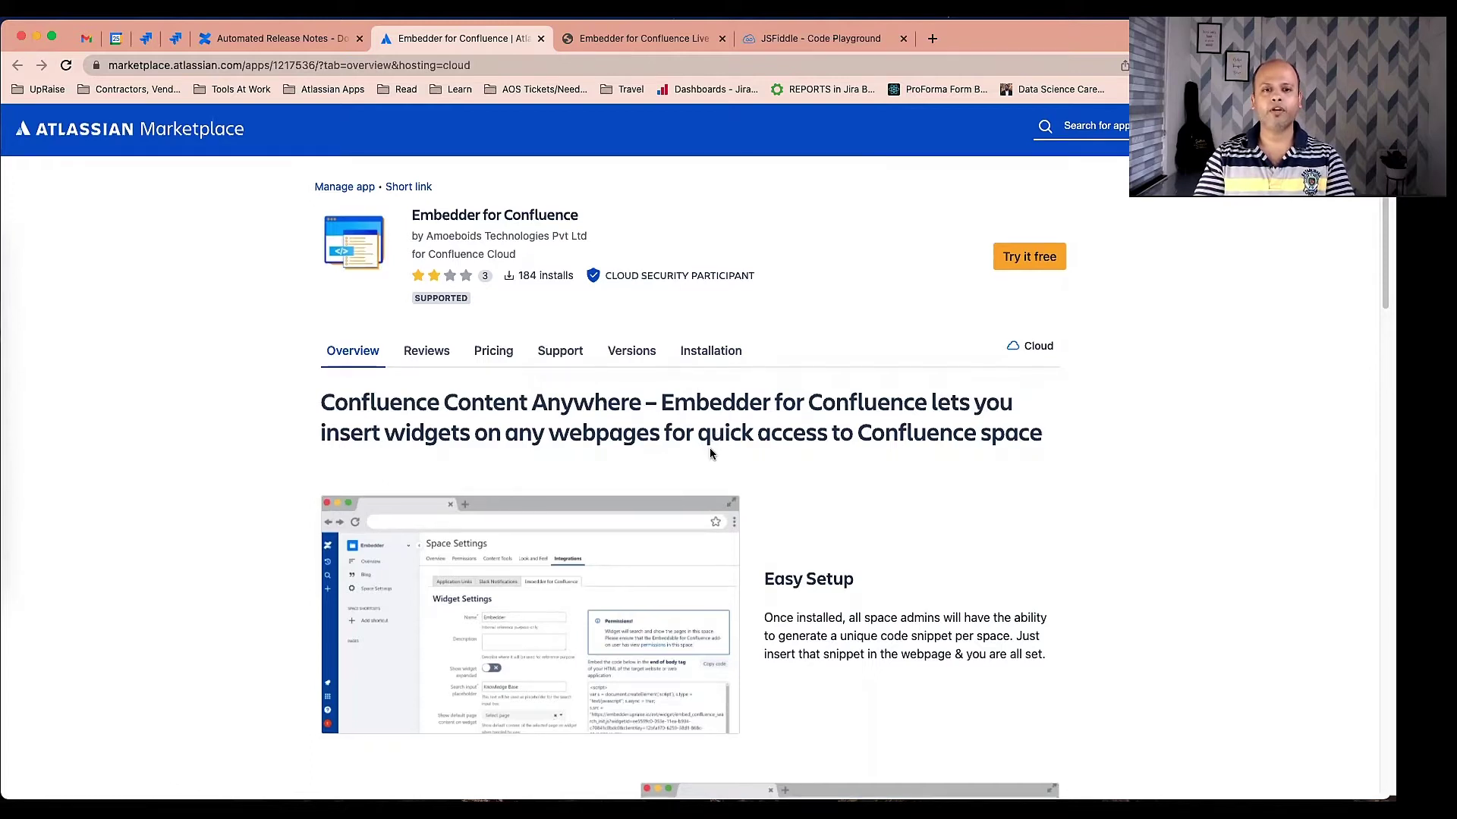
Review the Embedder for Confluence Marketplace listing, then go to the Automated Release Notes space settings
scroll(711, 450, "down", 2)
scroll(713, 455, "up", 2)
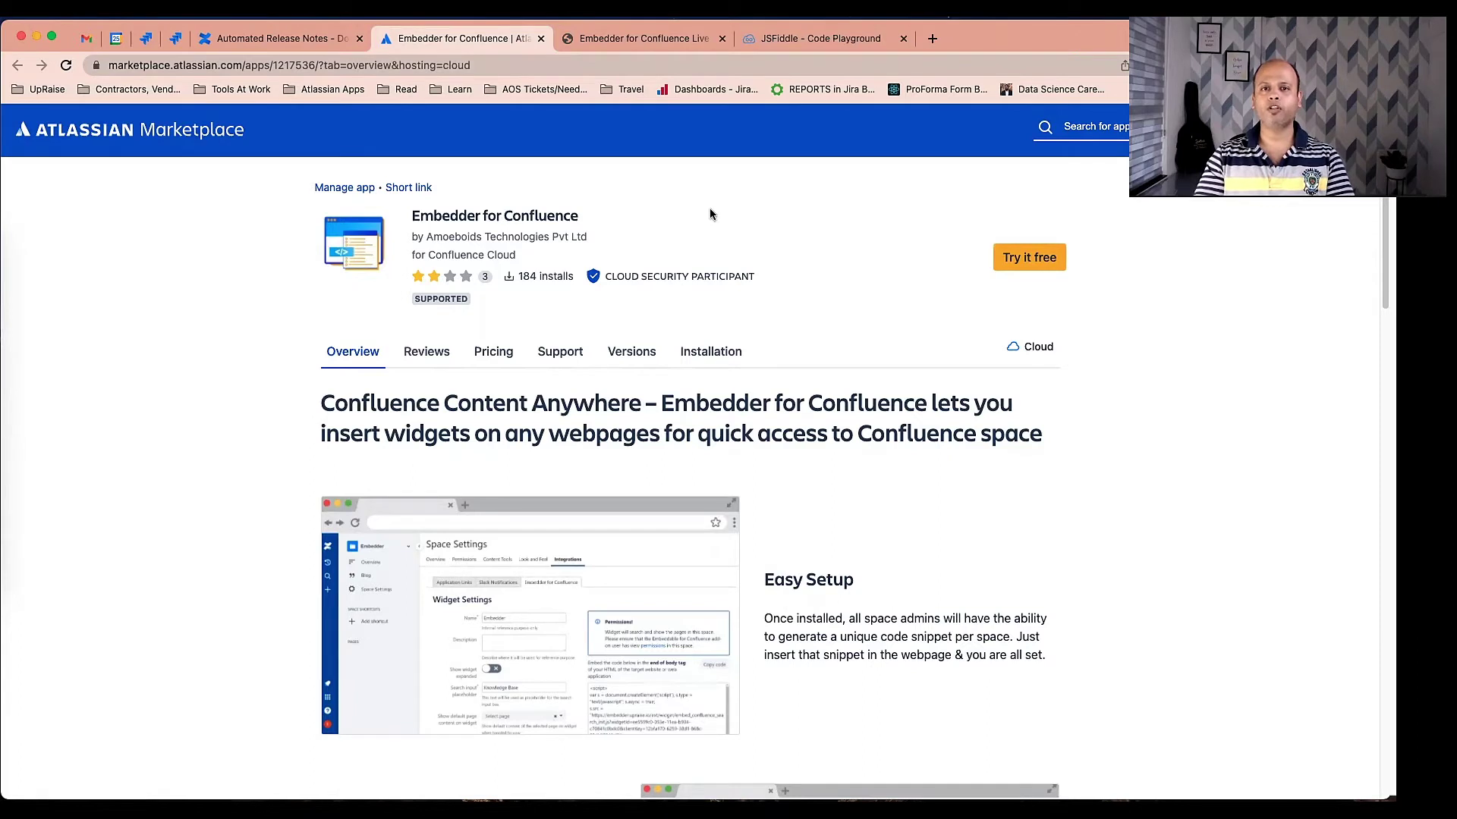
left_click(303, 44)
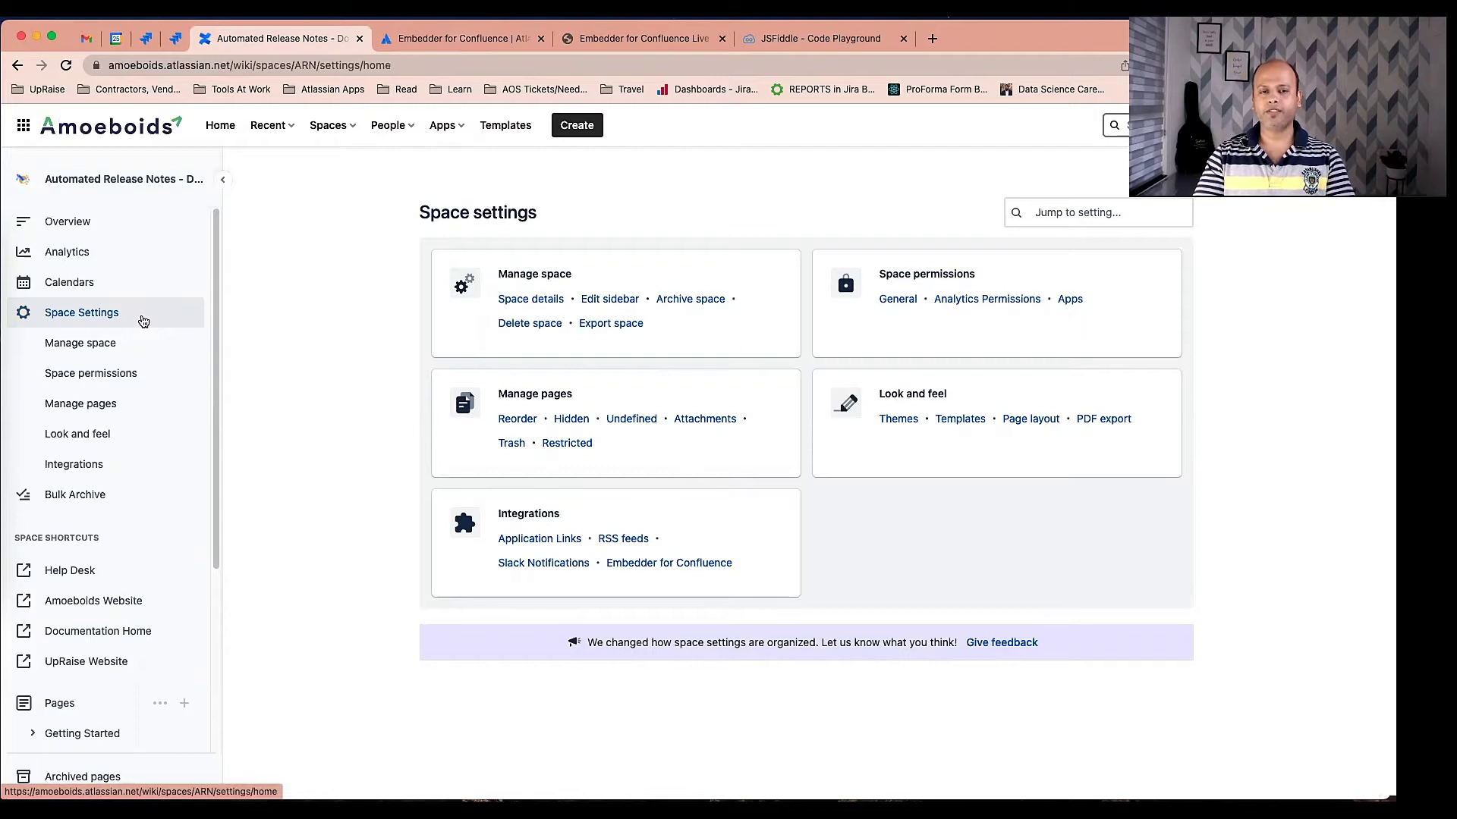
Point out the Space settings and Integrations headings, then open the Embedder for Confluence integration page
triple_click(508, 215)
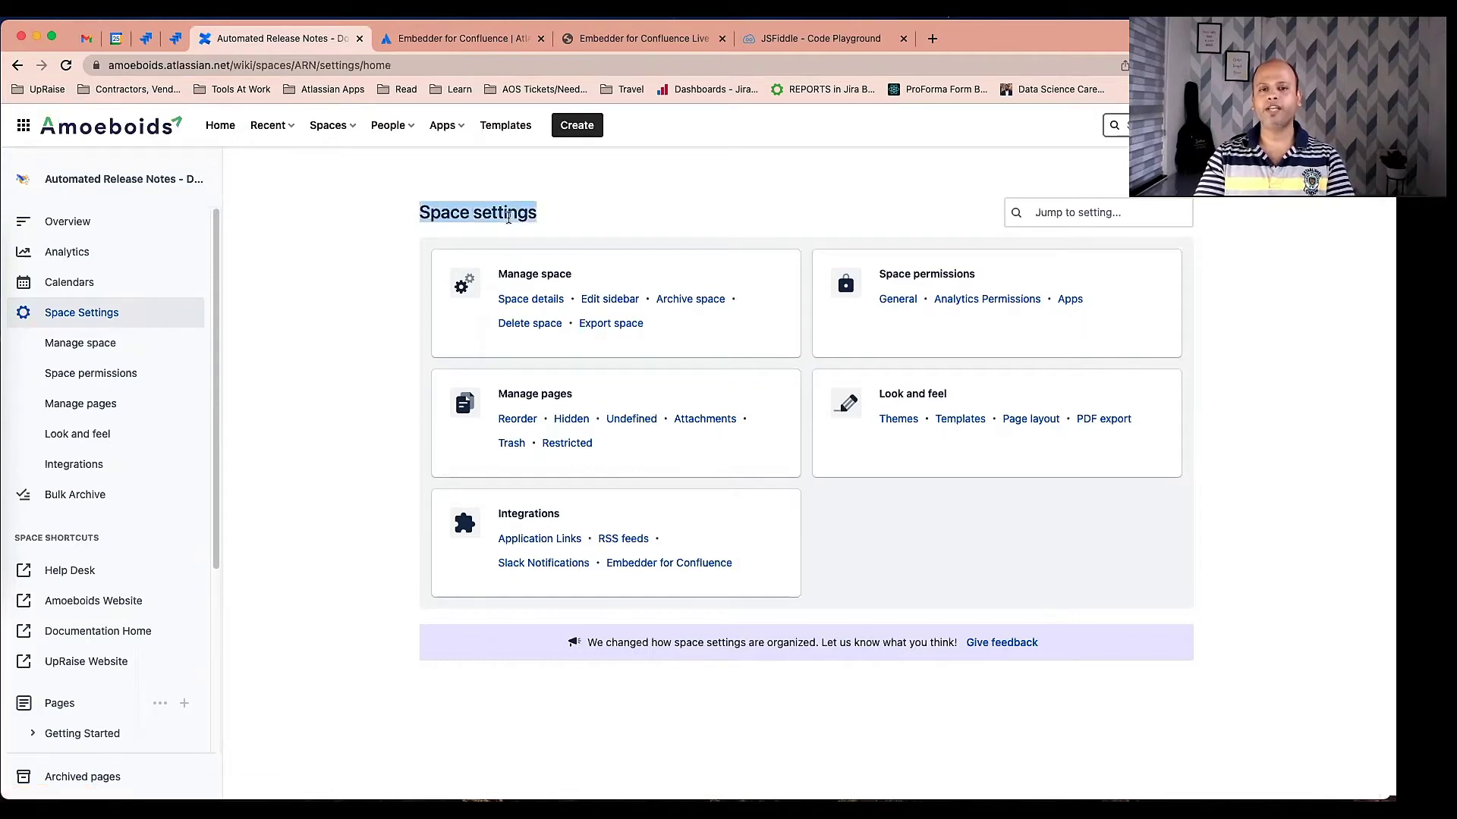
double_click(518, 514)
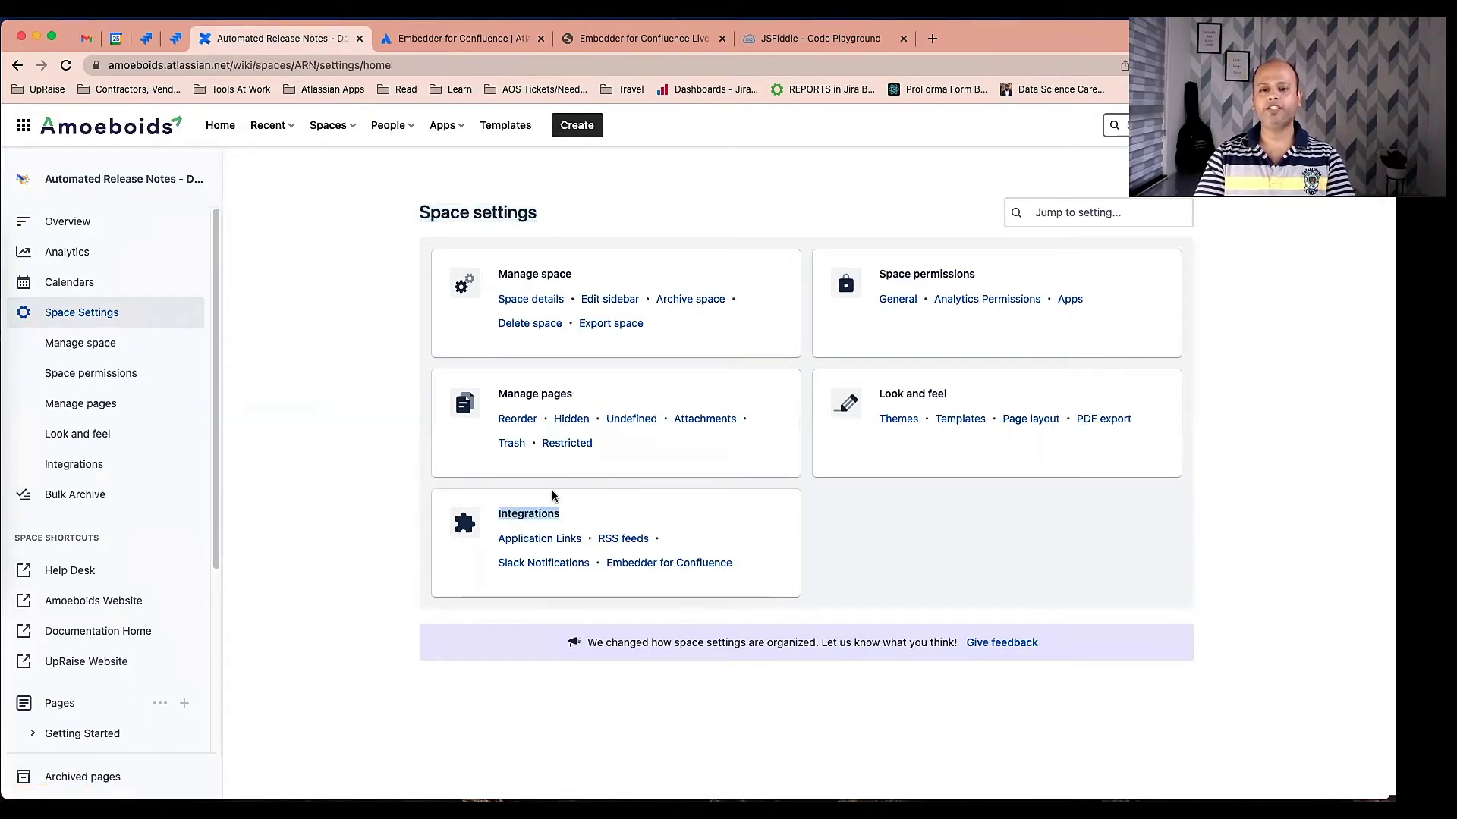
left_click(676, 566)
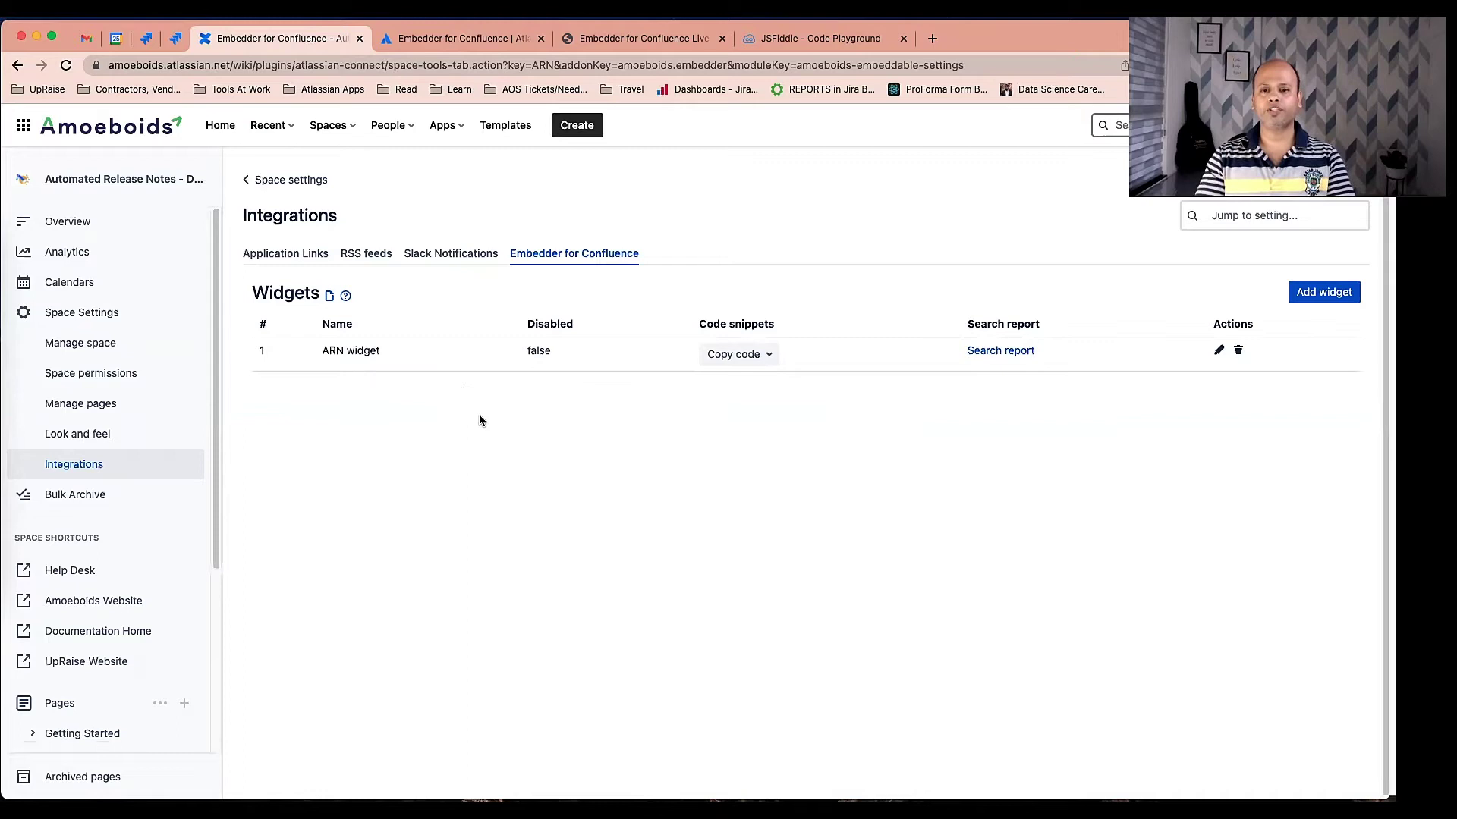
Start a new widget and highlight the 'Common for all widget types' section title
left_click(1324, 293)
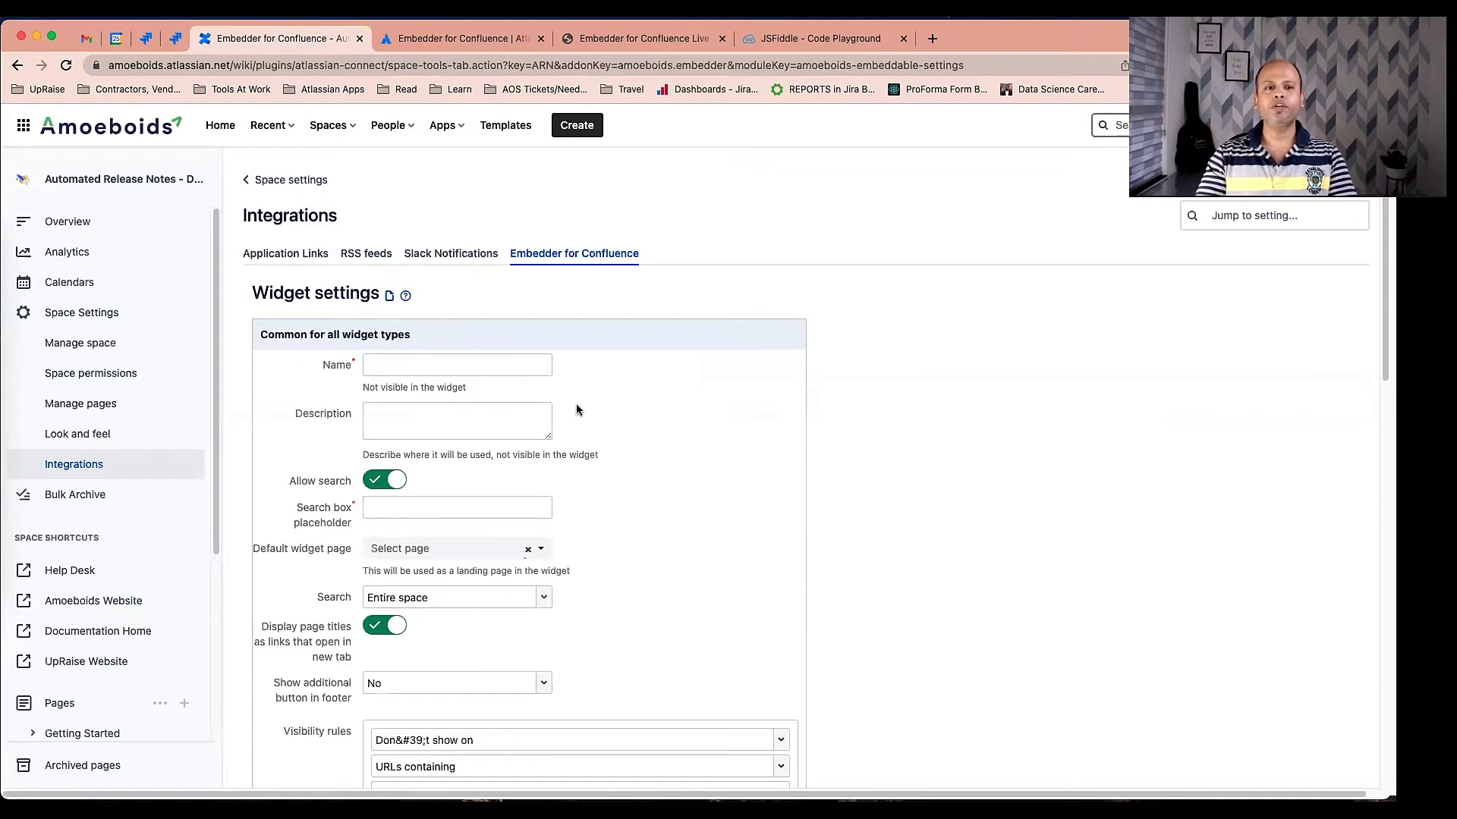
scroll(634, 408, "down", 2)
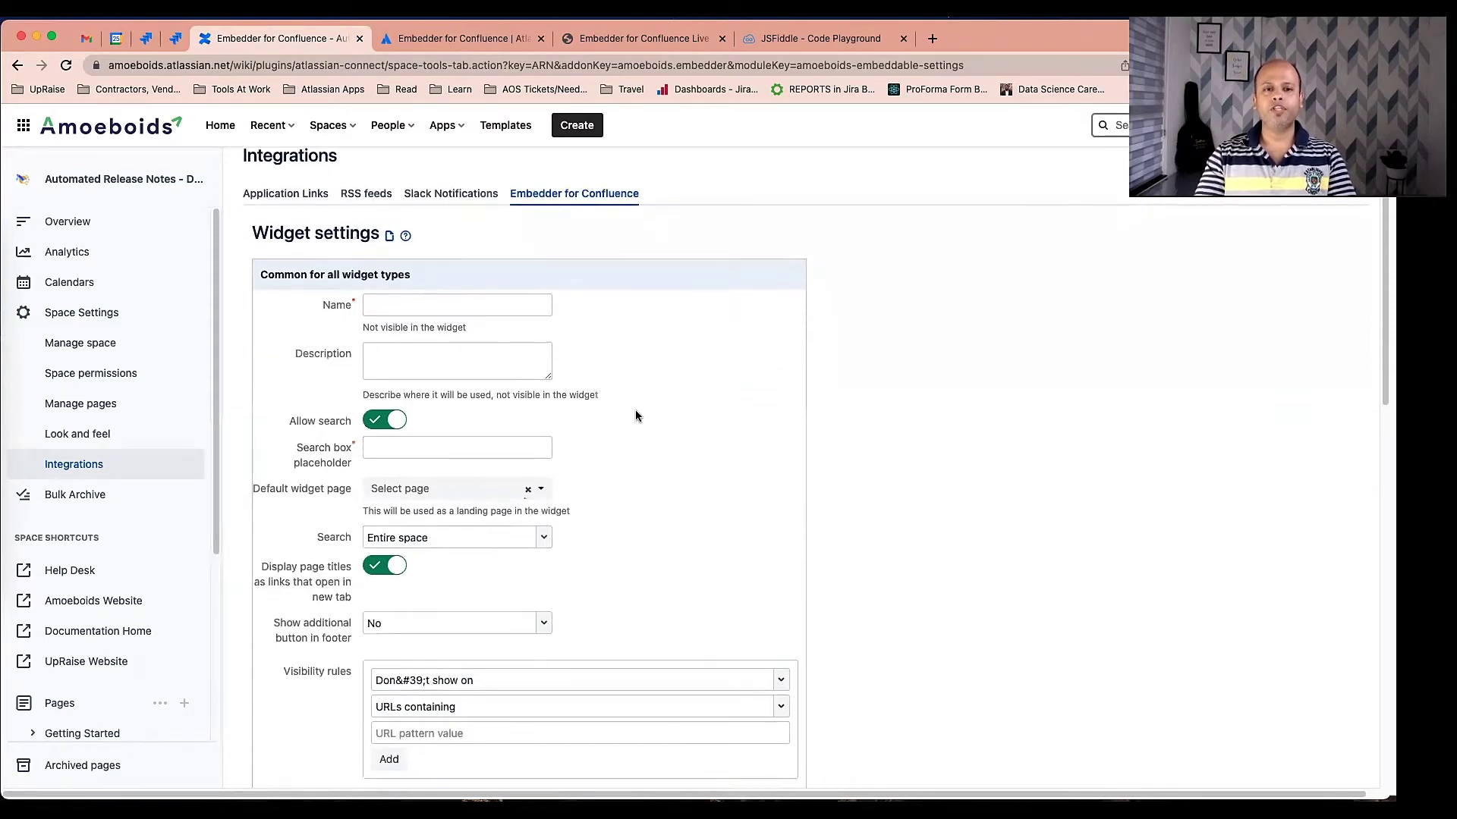
scroll(635, 410, "down", 2)
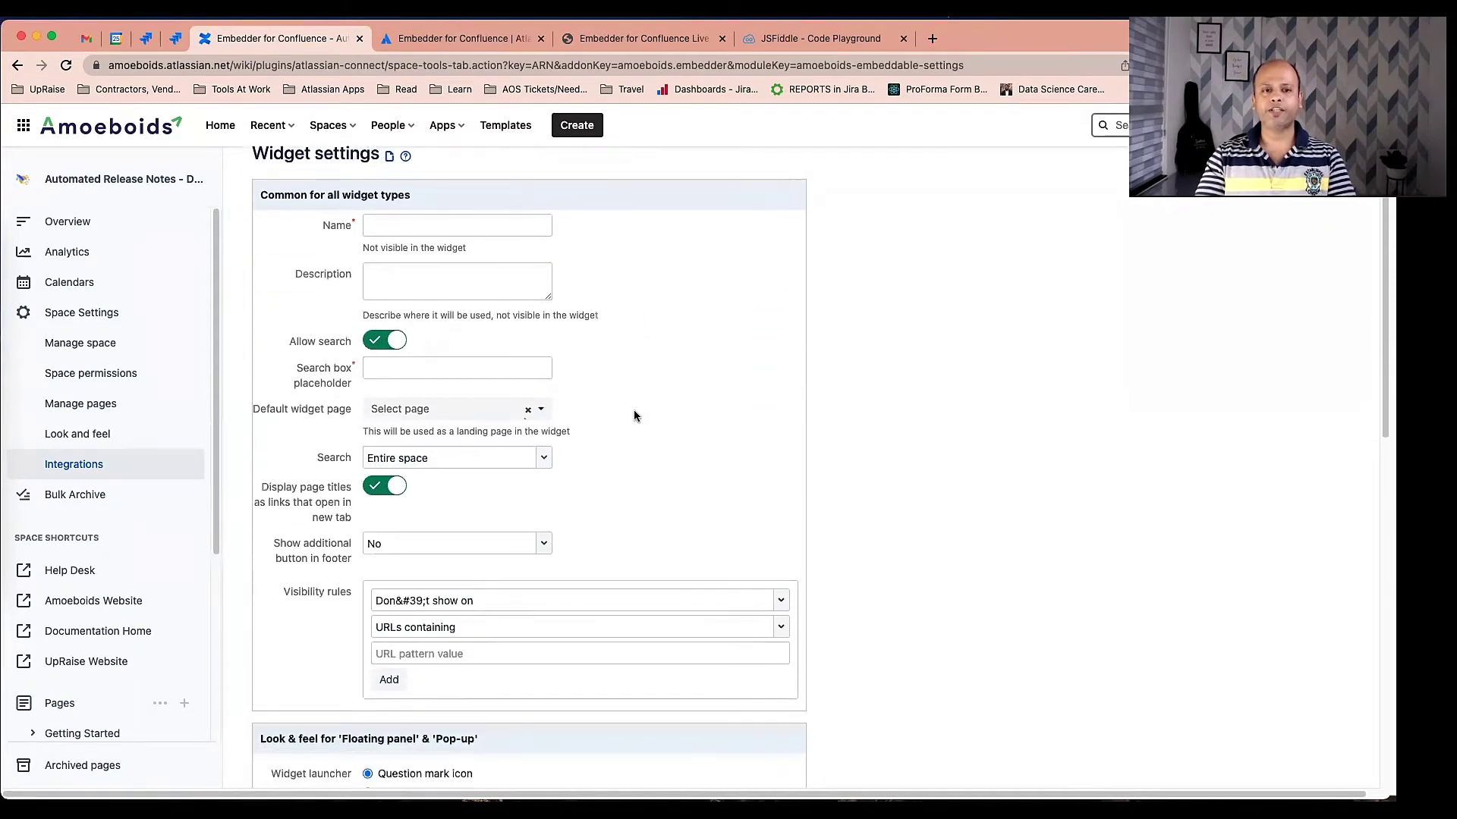
double_click(290, 196)
triple_click(282, 199)
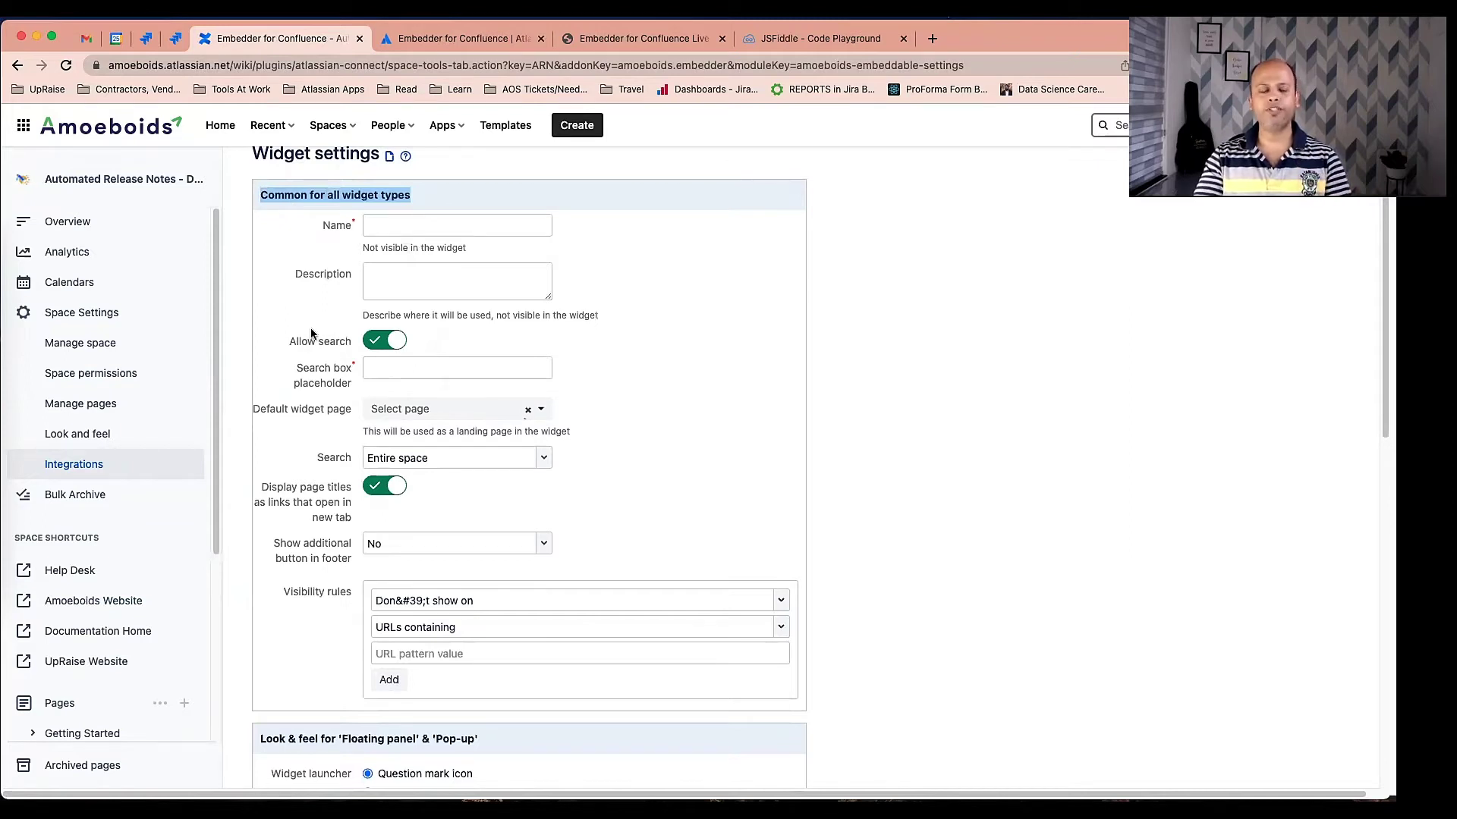
Highlight the floating panel and pop-up look section title and the Inline embed section title
scroll(533, 409, "down", 4)
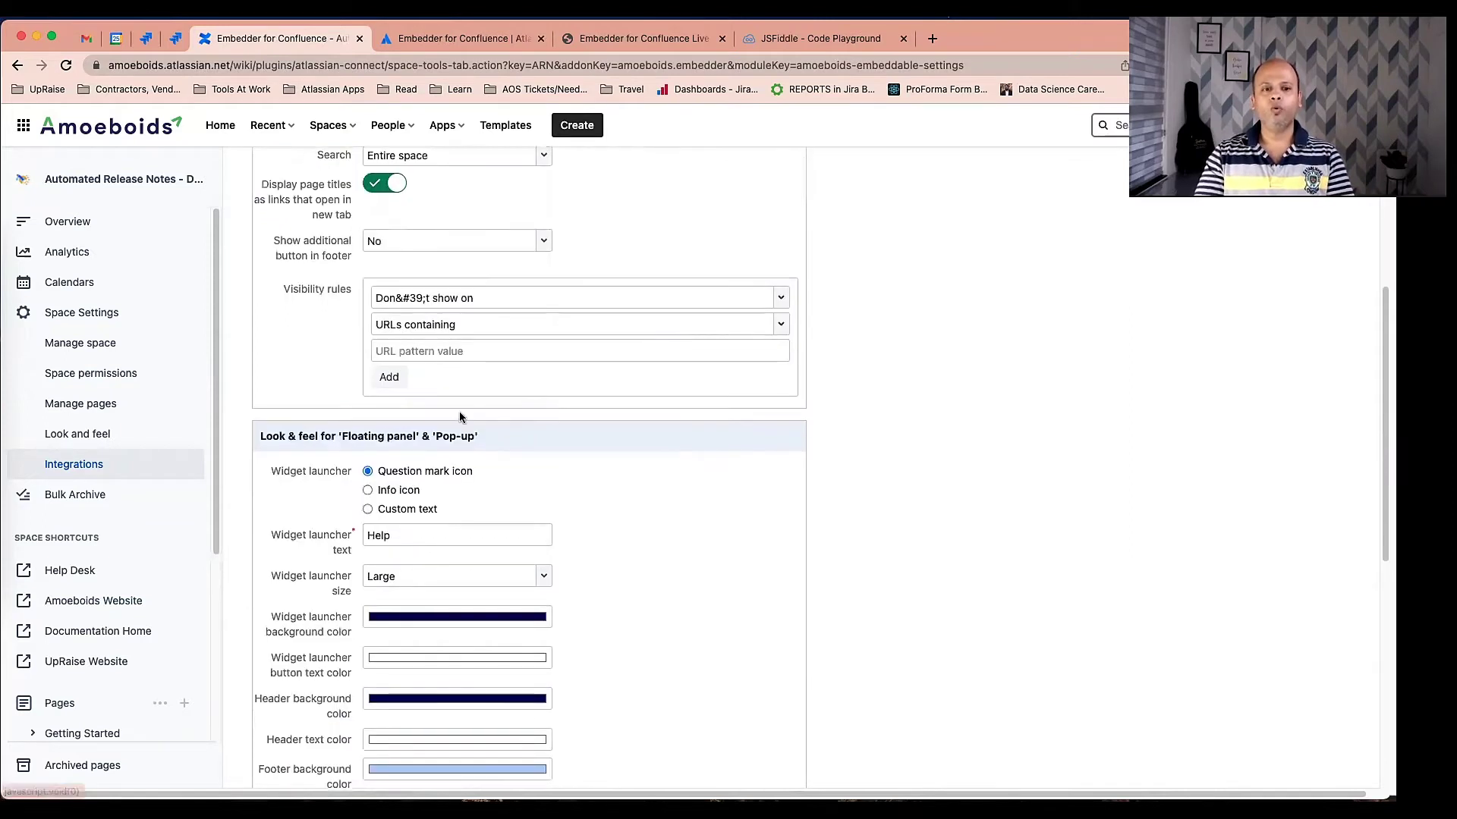
triple_click(361, 437)
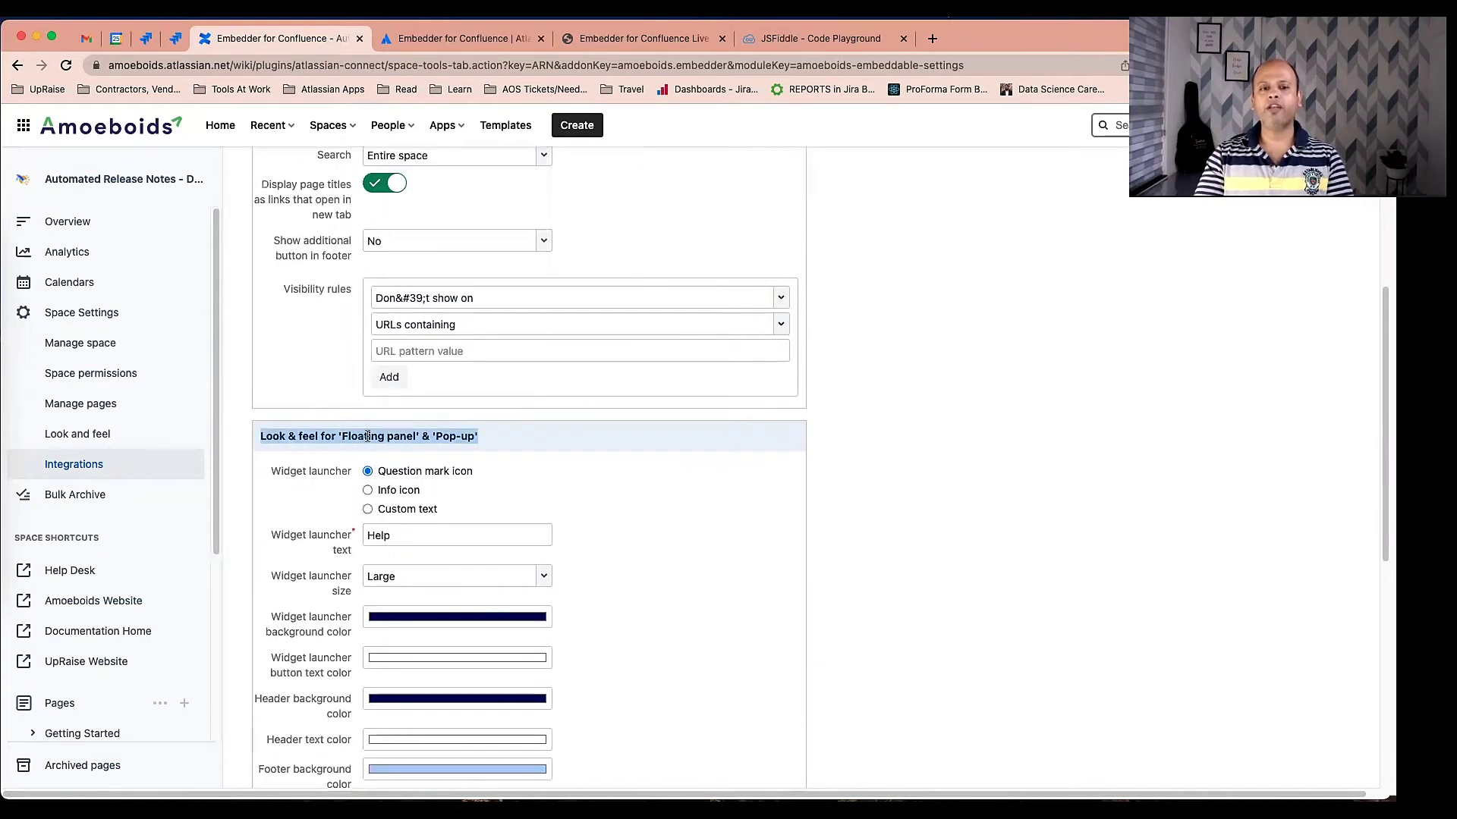
left_click(396, 446)
left_click_drag(455, 437, 460, 436)
scroll(505, 487, "down", 7)
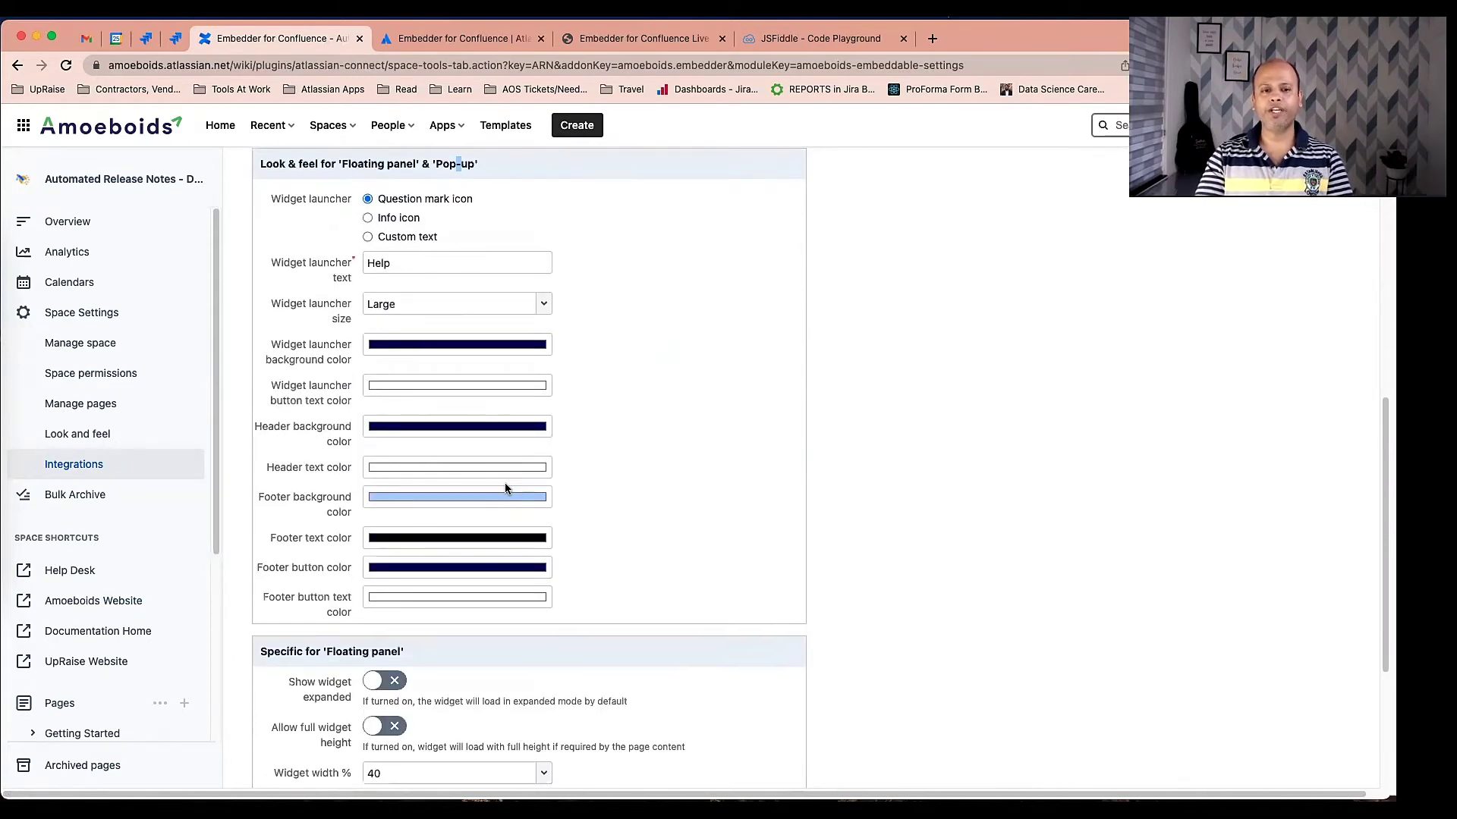
triple_click(337, 542)
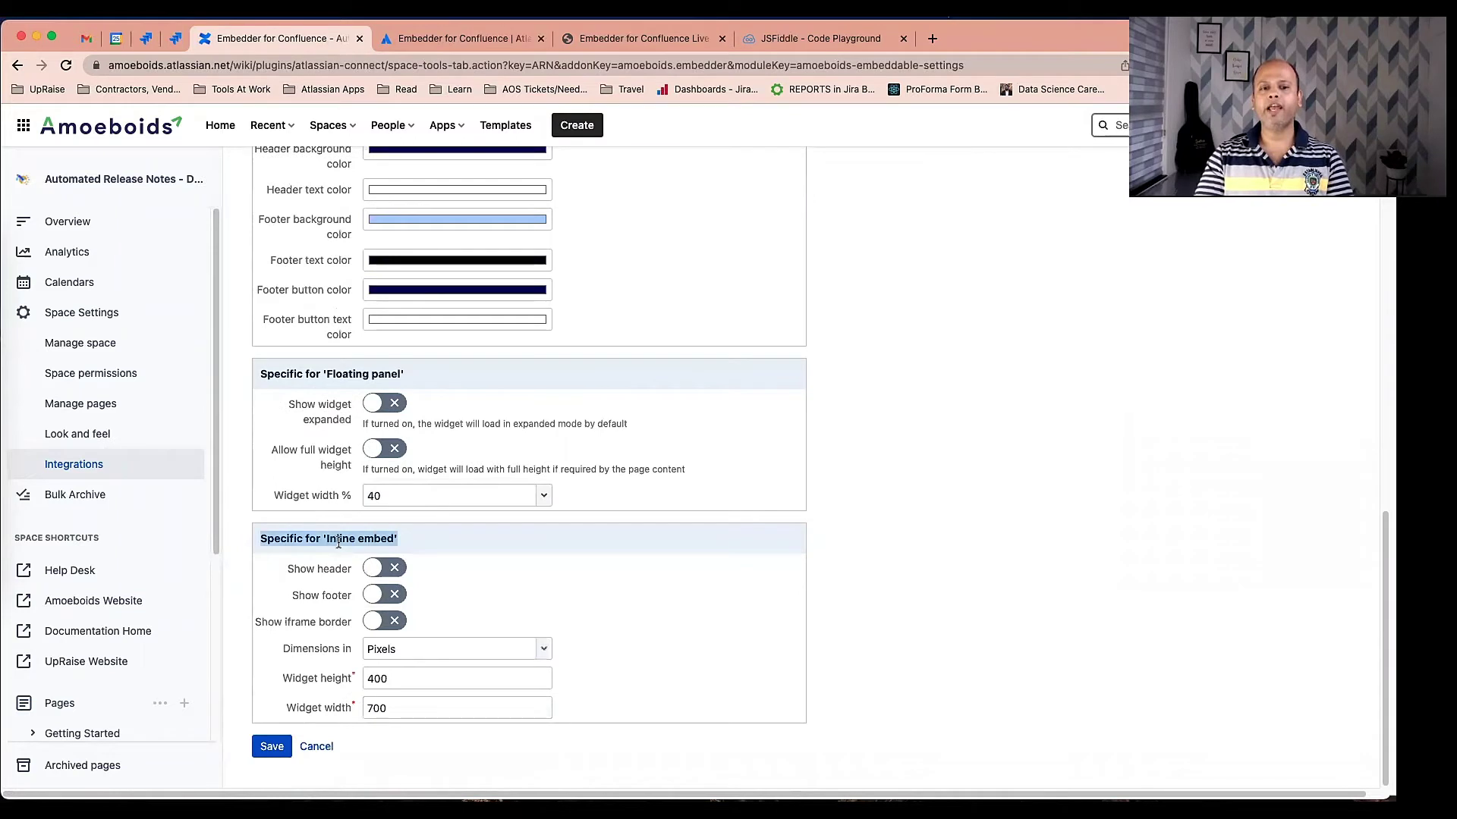
left_click(435, 537)
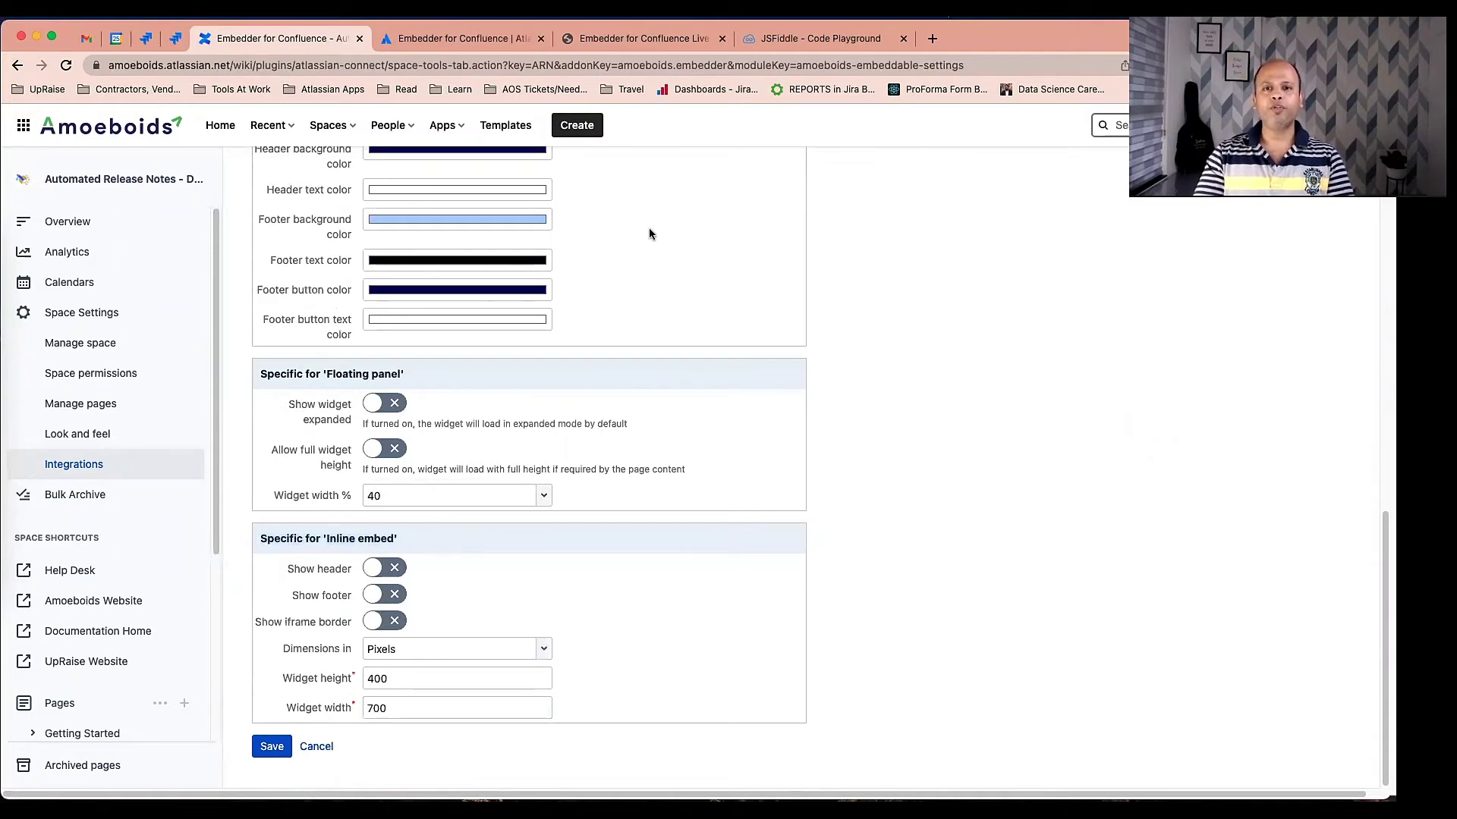
On the Embedder live demo page, open and close the floating Help widget panel
left_click(664, 42)
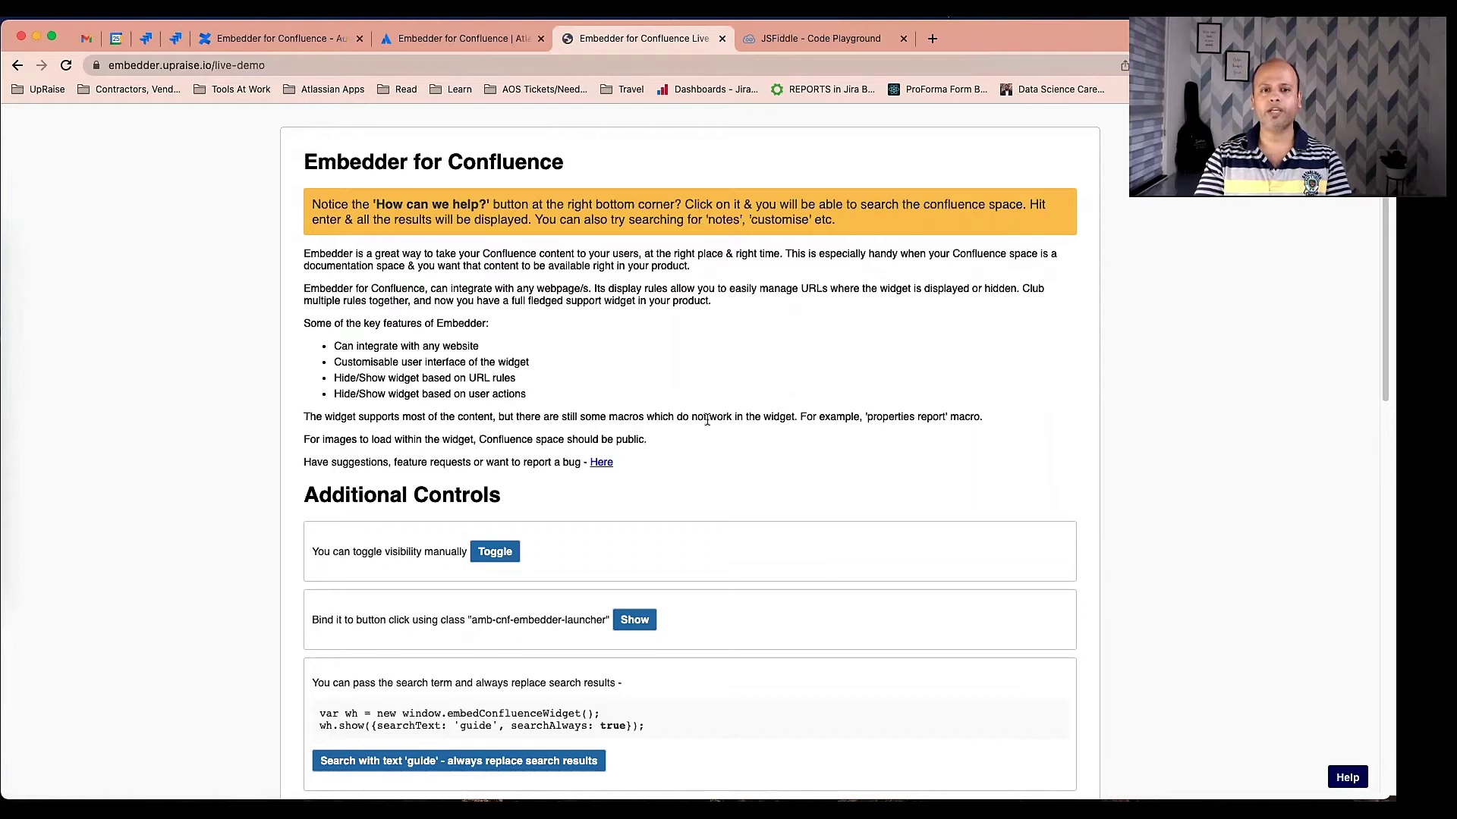
scroll(707, 419, "down", 3)
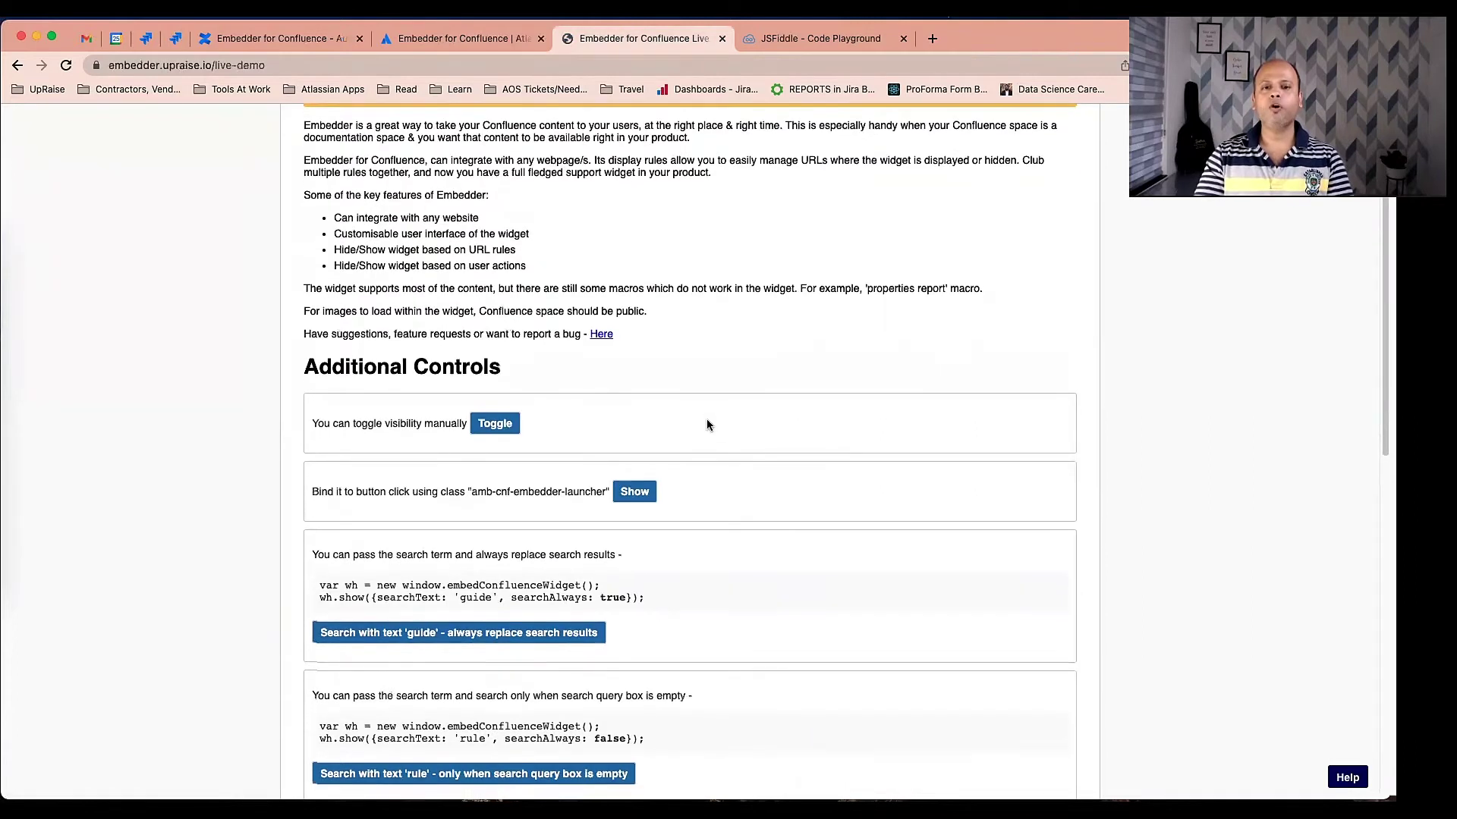
scroll(707, 425, "down", 2)
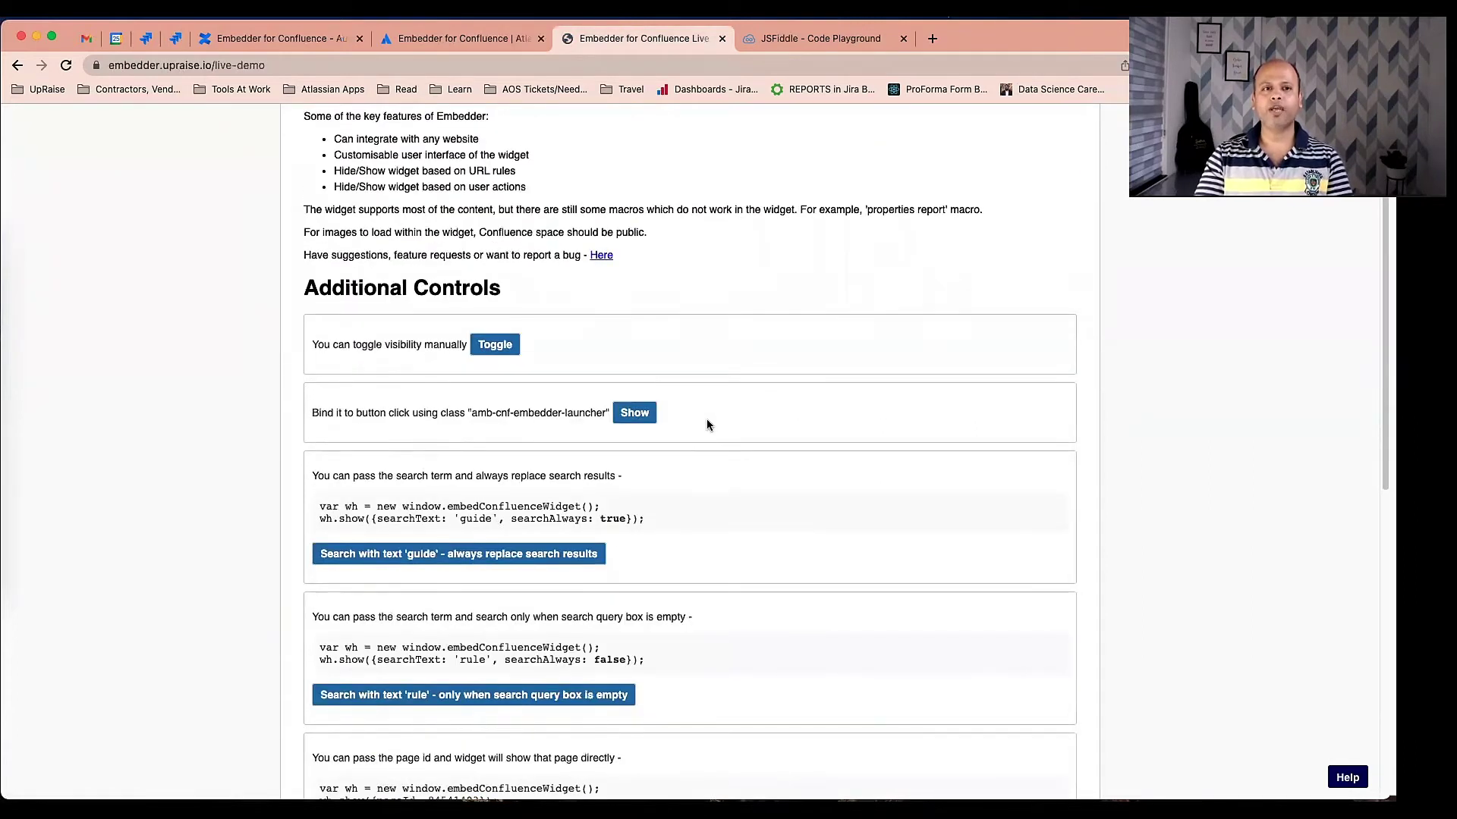
scroll(707, 419, "down", 4)
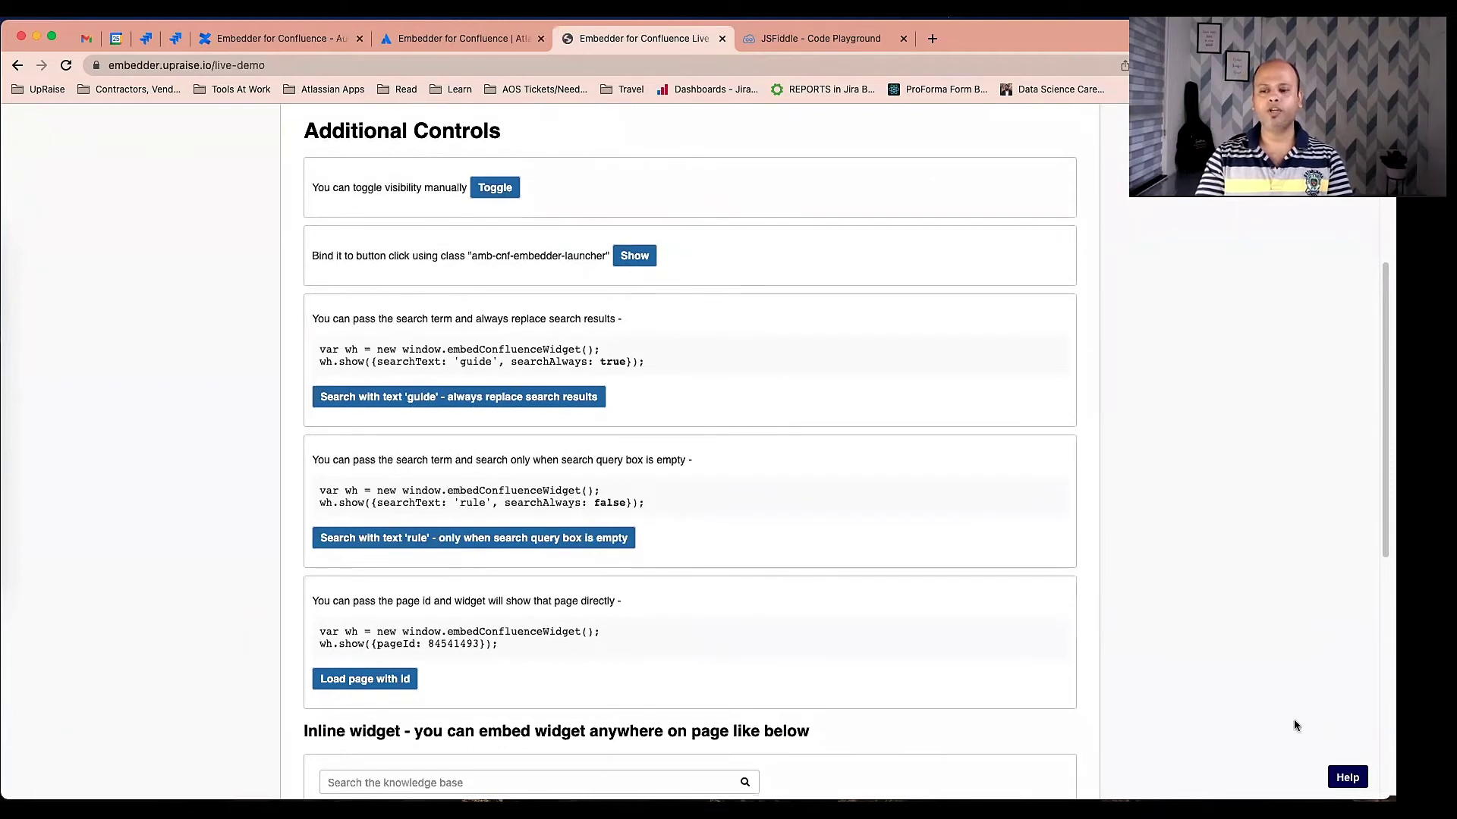
left_click(1348, 777)
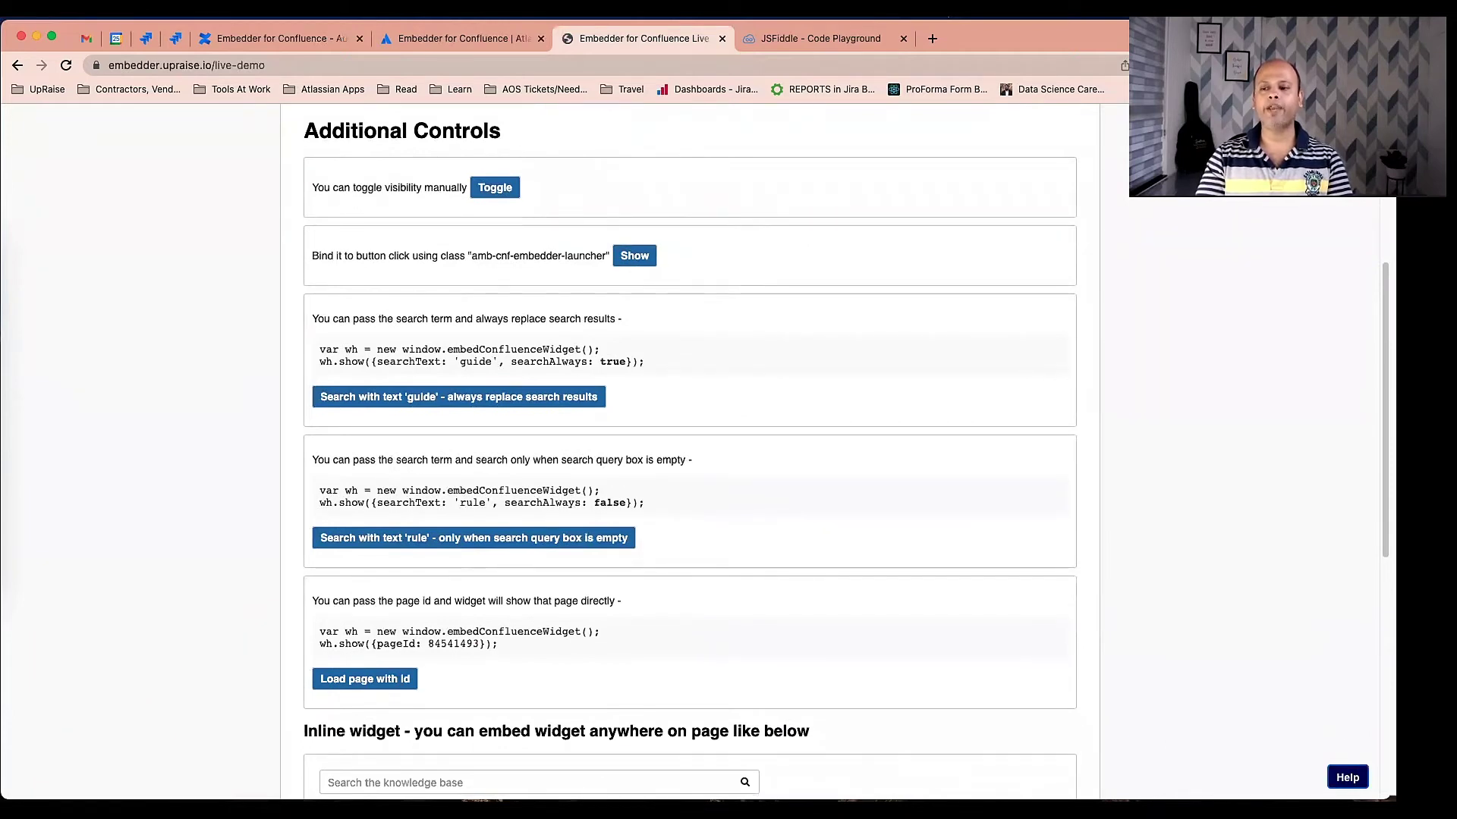
left_click(1354, 334)
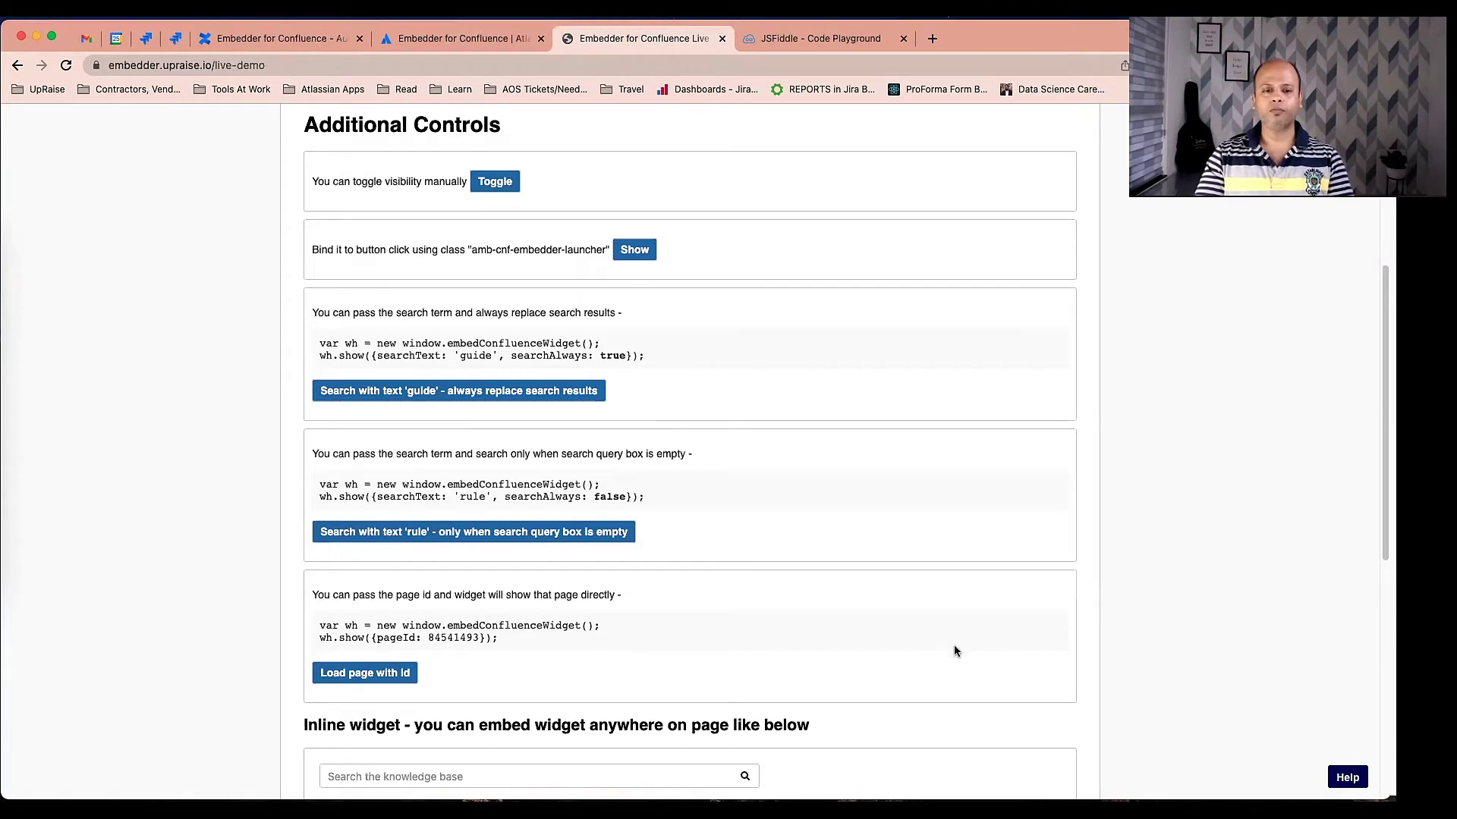
Scroll through the inline embedded widget, then open the pop-up Help widget
scroll(954, 647, "down", 3)
scroll(1070, 722, "down", 3)
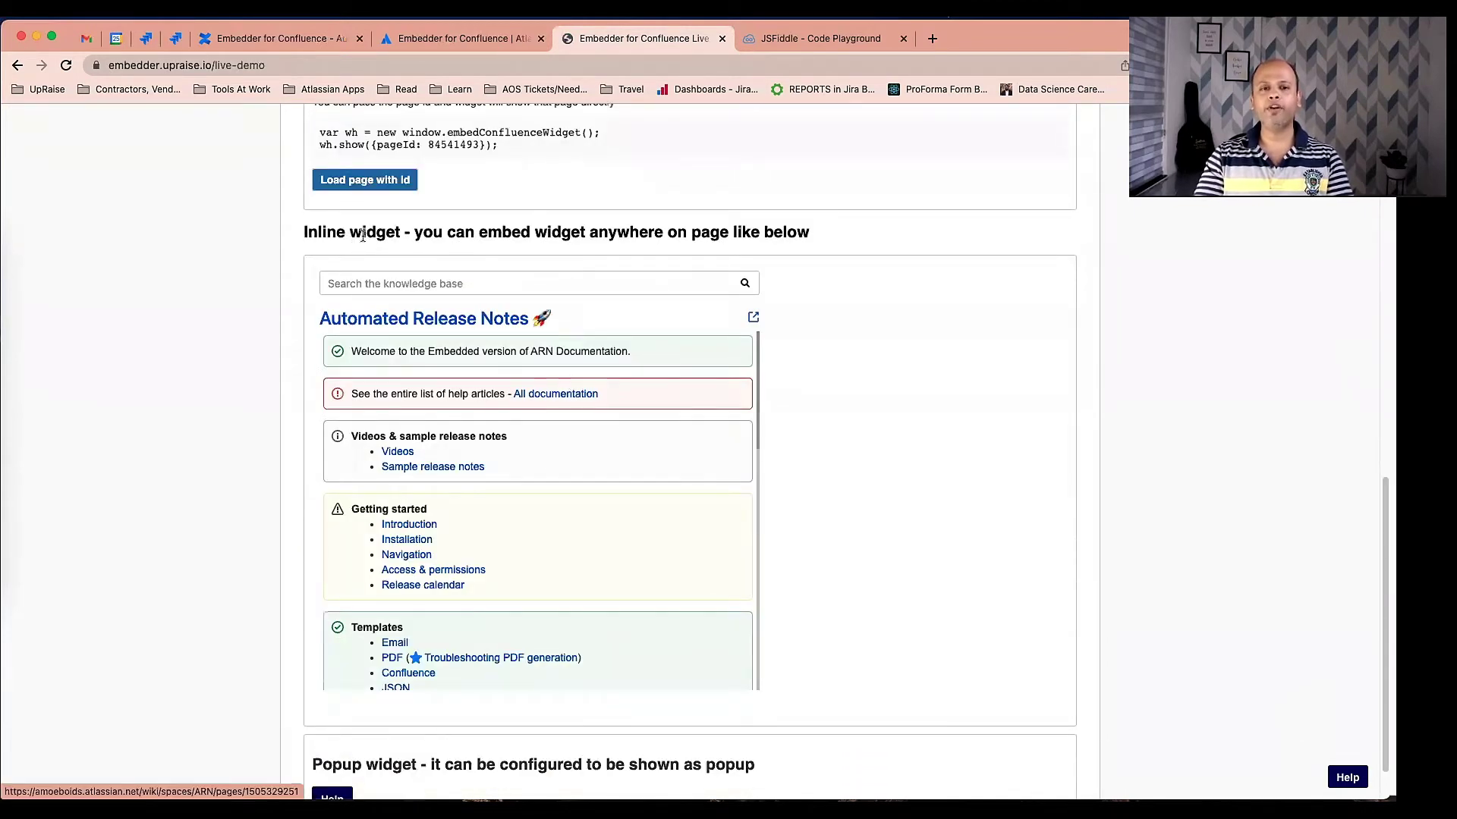
scroll(730, 657, "down", 1)
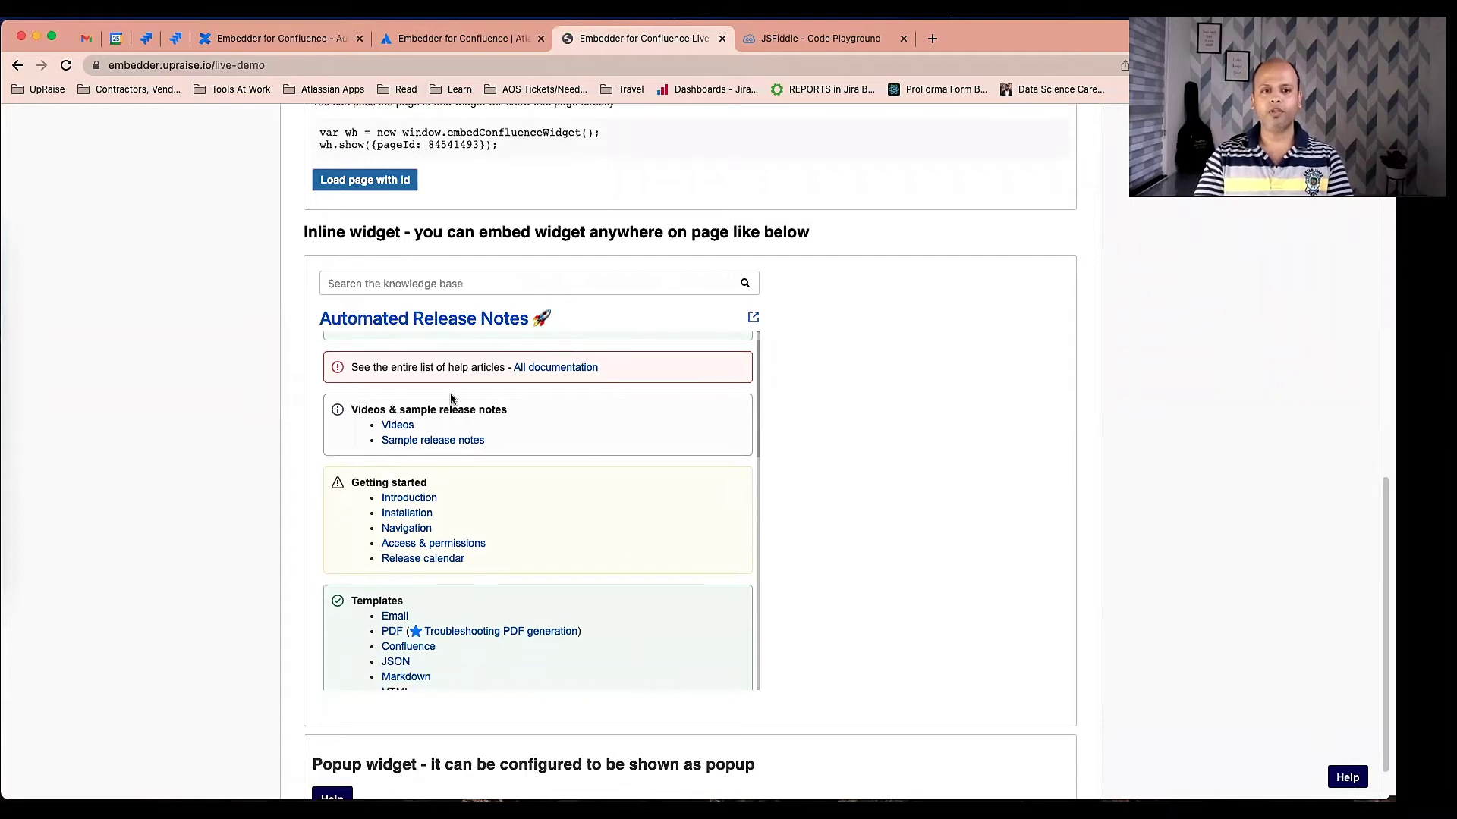
scroll(699, 501, "down", 2)
scroll(886, 574, "down", 1)
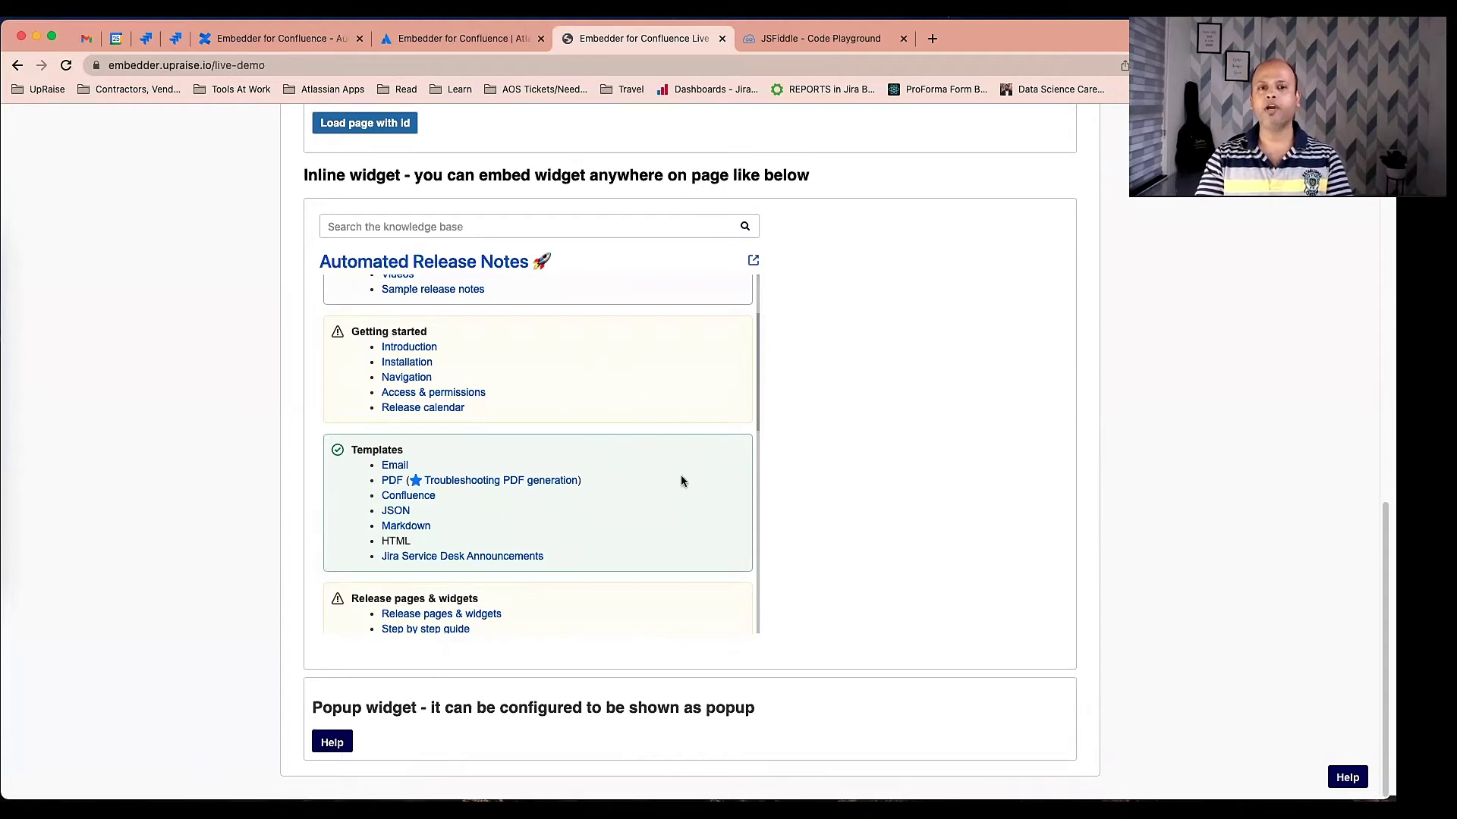
scroll(608, 438, "up", 5)
scroll(799, 496, "up", 10)
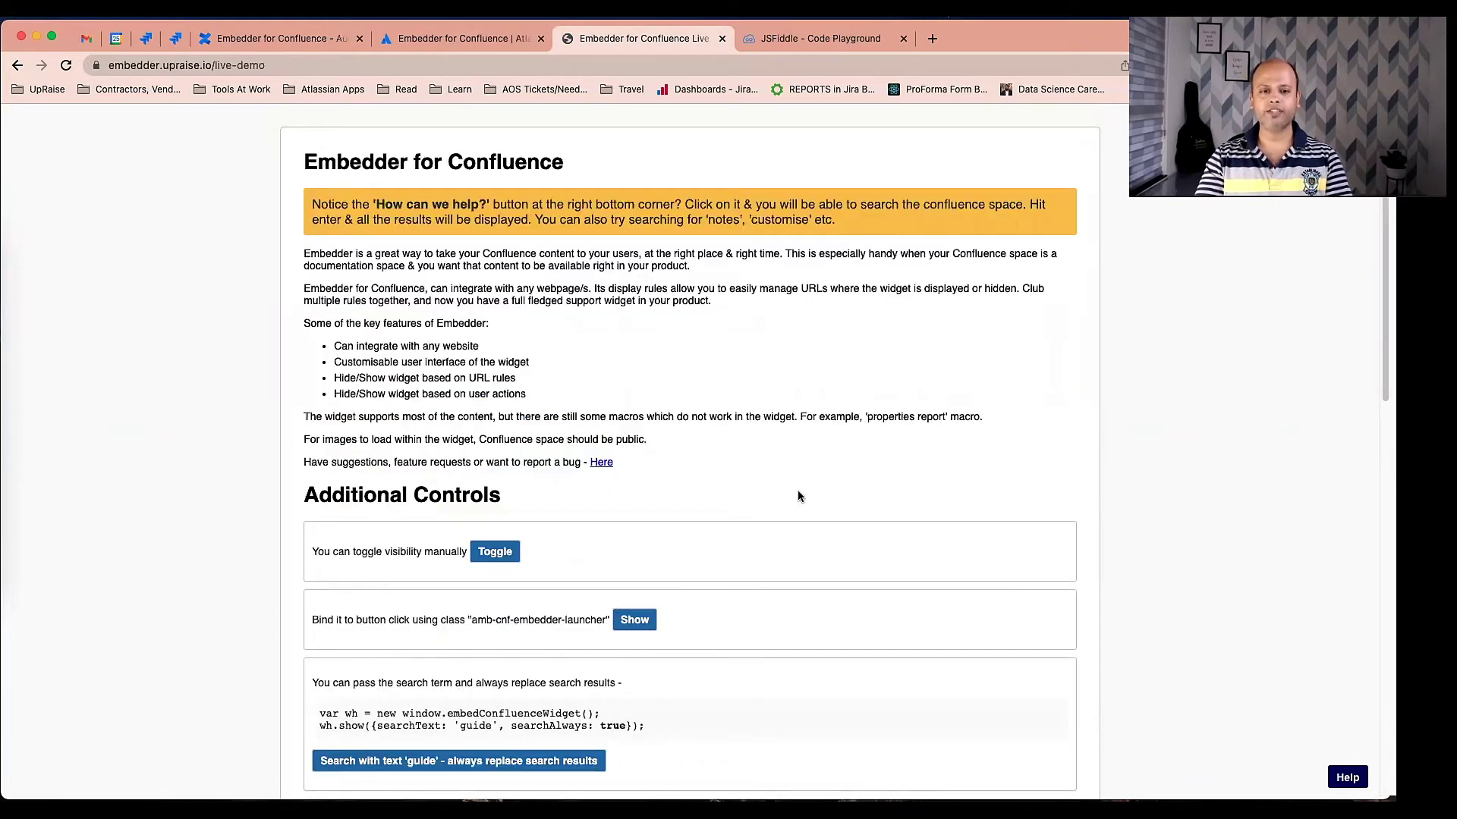
scroll(952, 470, "down", 10)
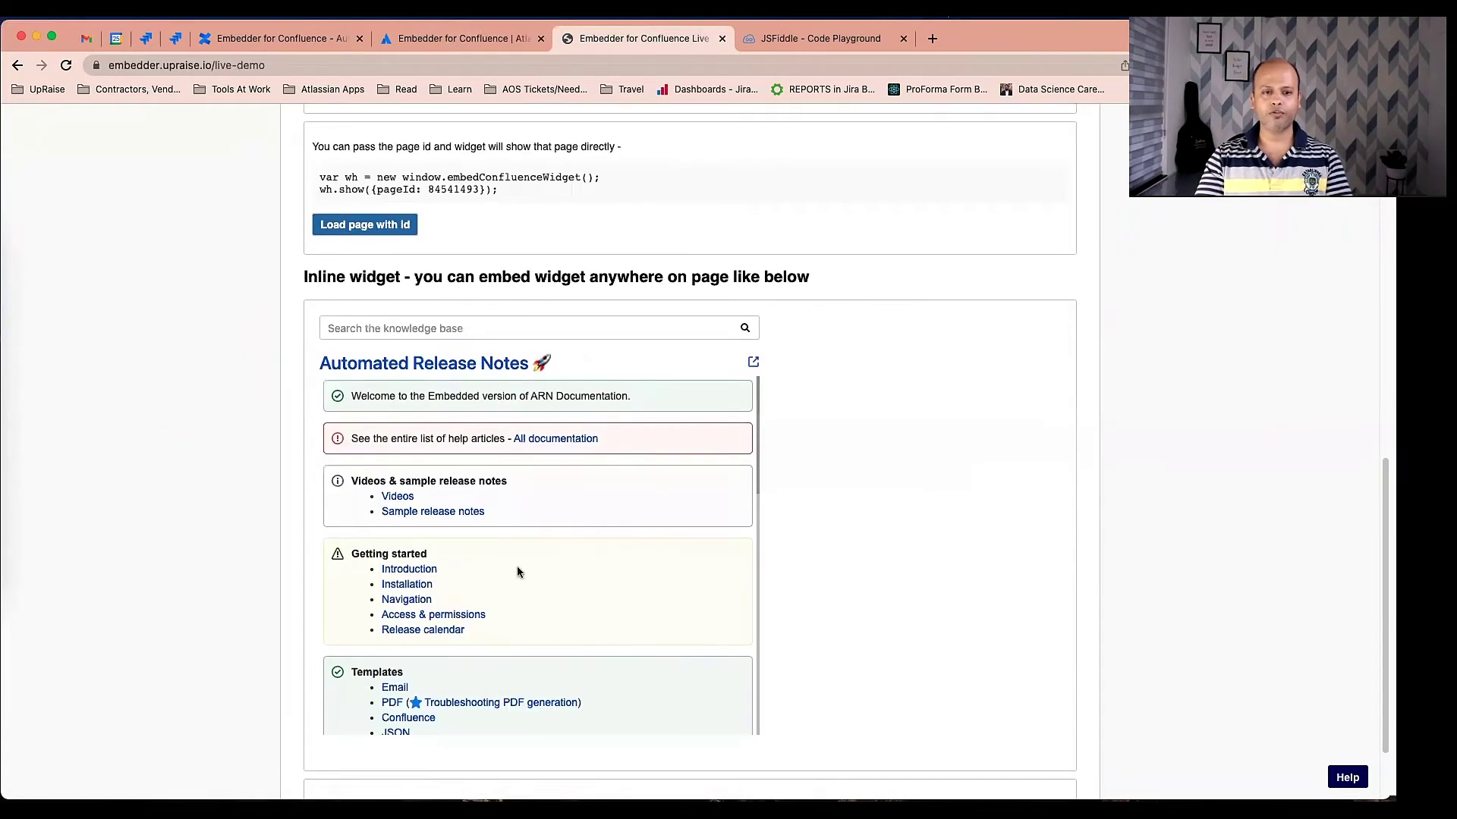
scroll(517, 566, "down", 5)
scroll(1104, 493, "down", 3)
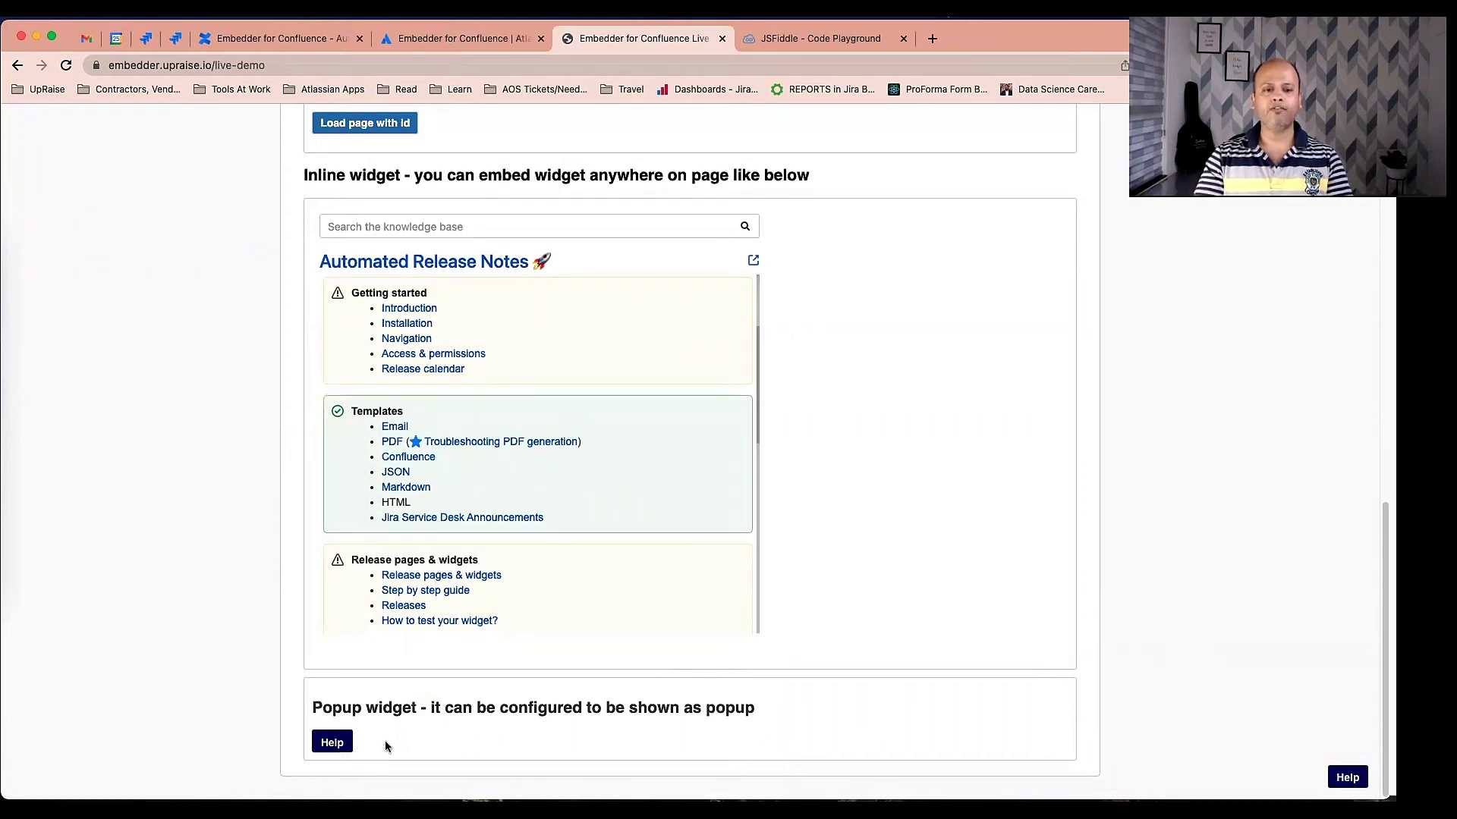
left_click(343, 748)
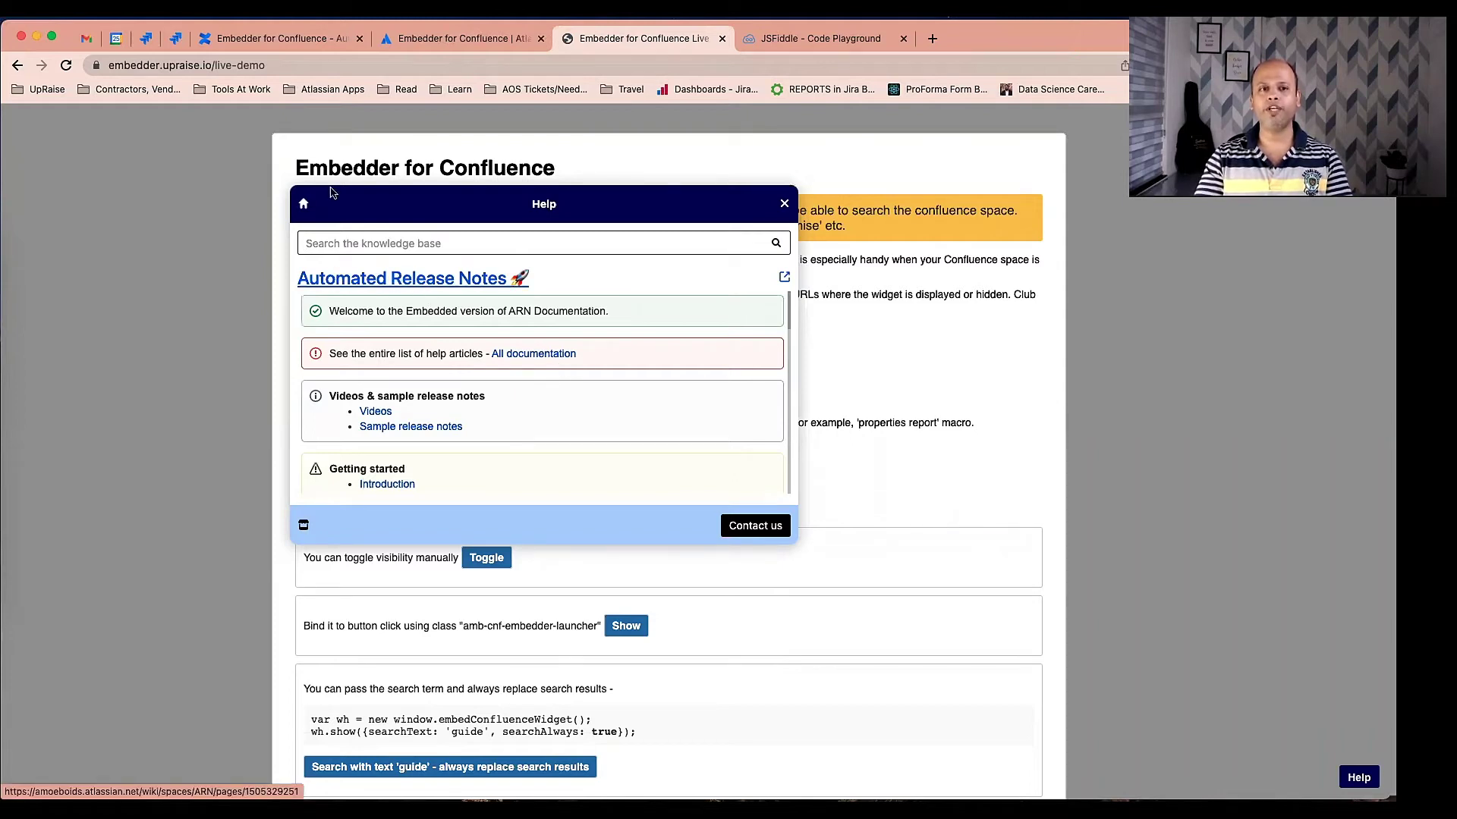
Back in the Confluence widget settings, name the new widget 'Dummy widget'
left_click(243, 47)
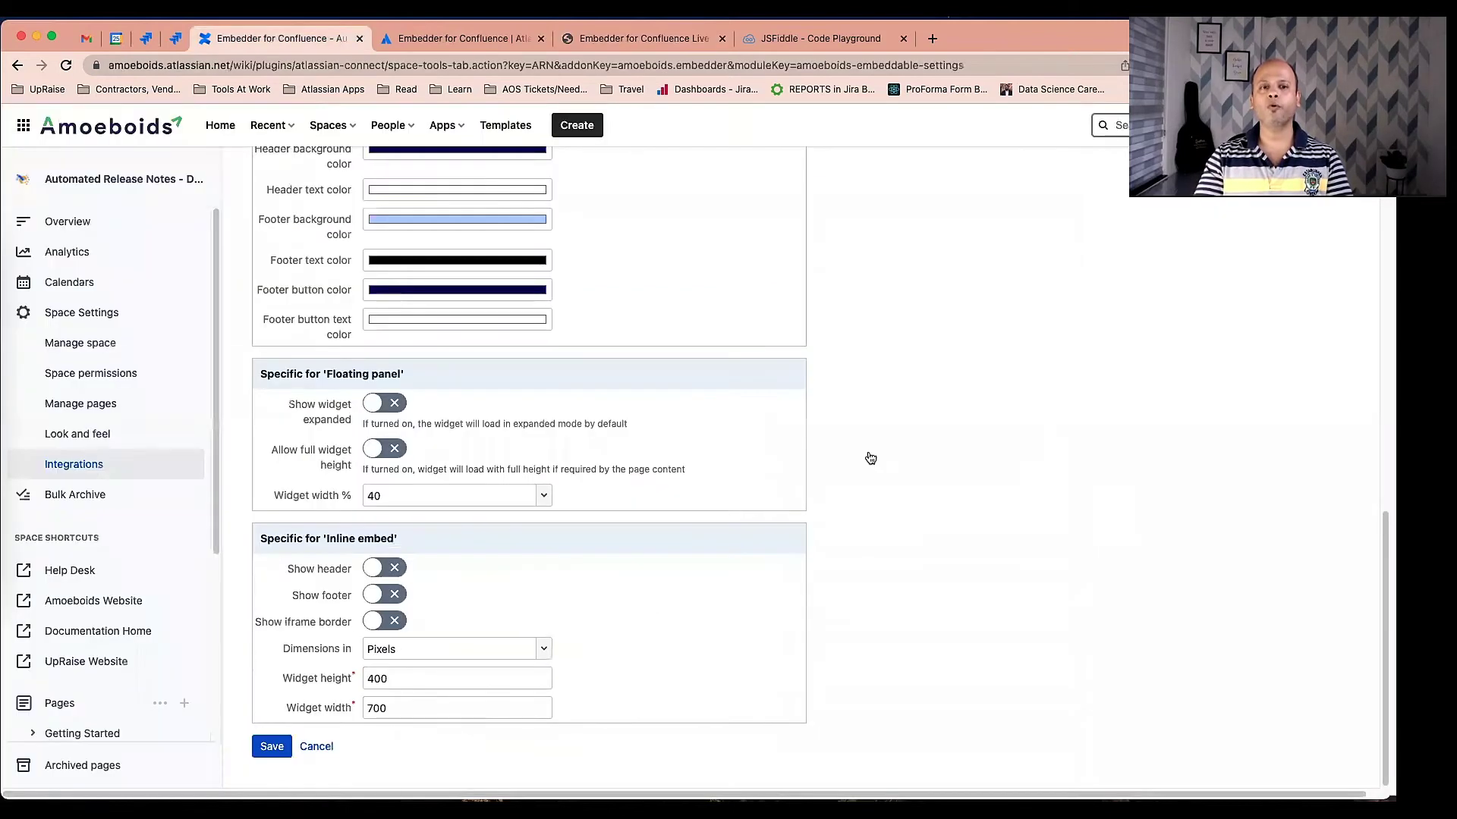
scroll(891, 449, "up", 3)
scroll(566, 370, "up", 10)
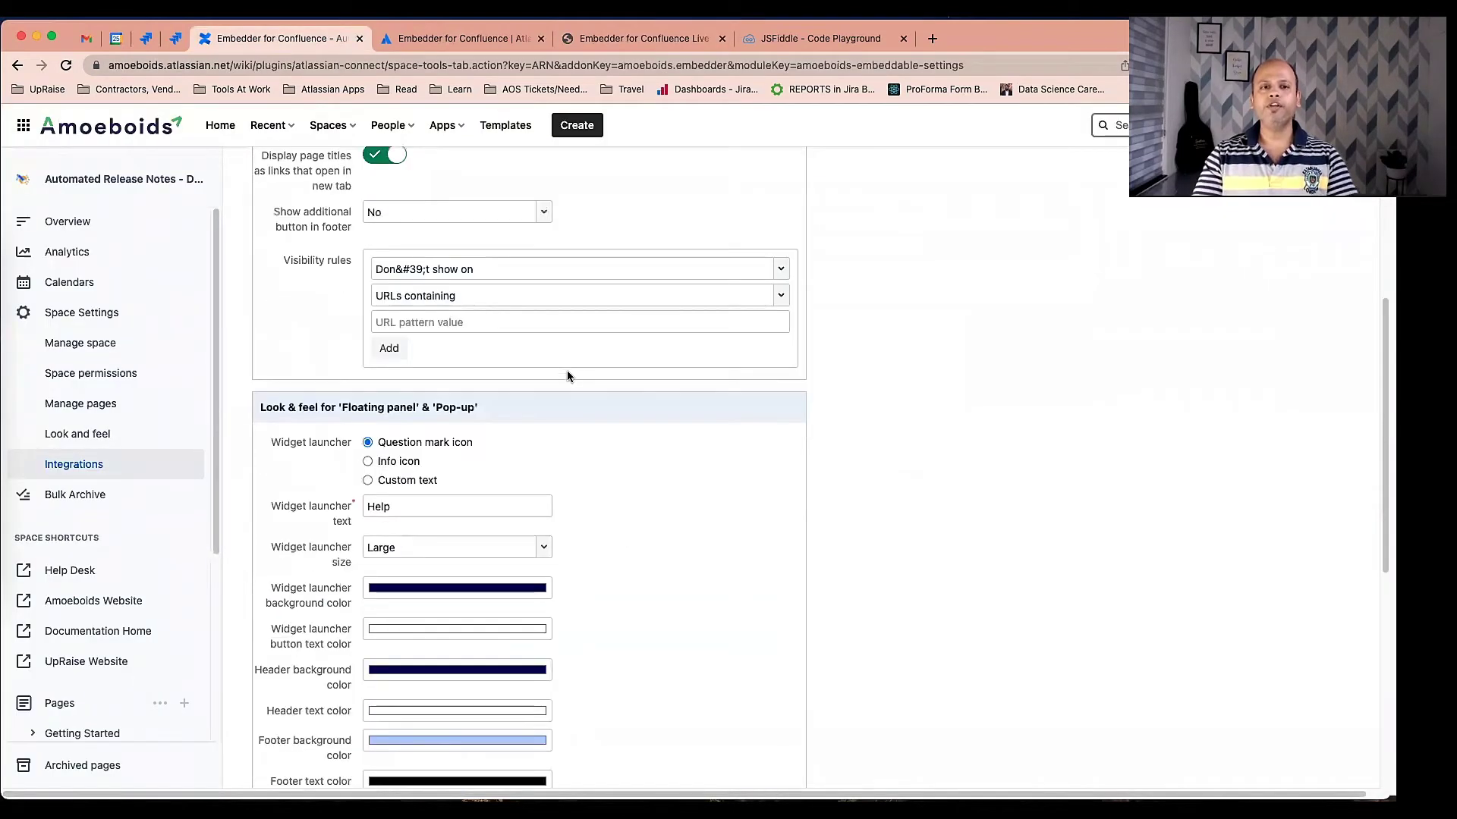
left_click(446, 365)
type("D")
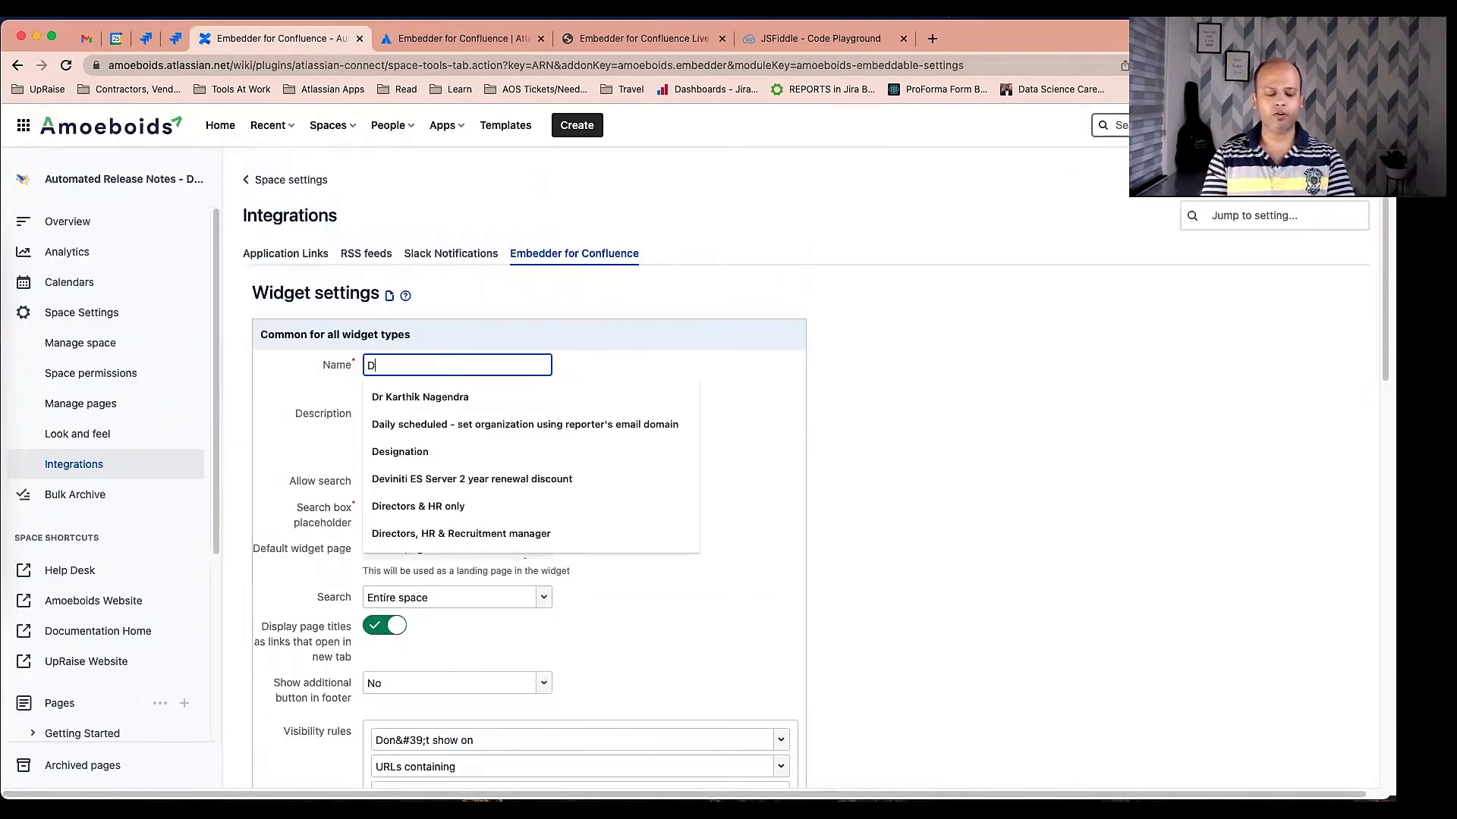
type("ummy widget")
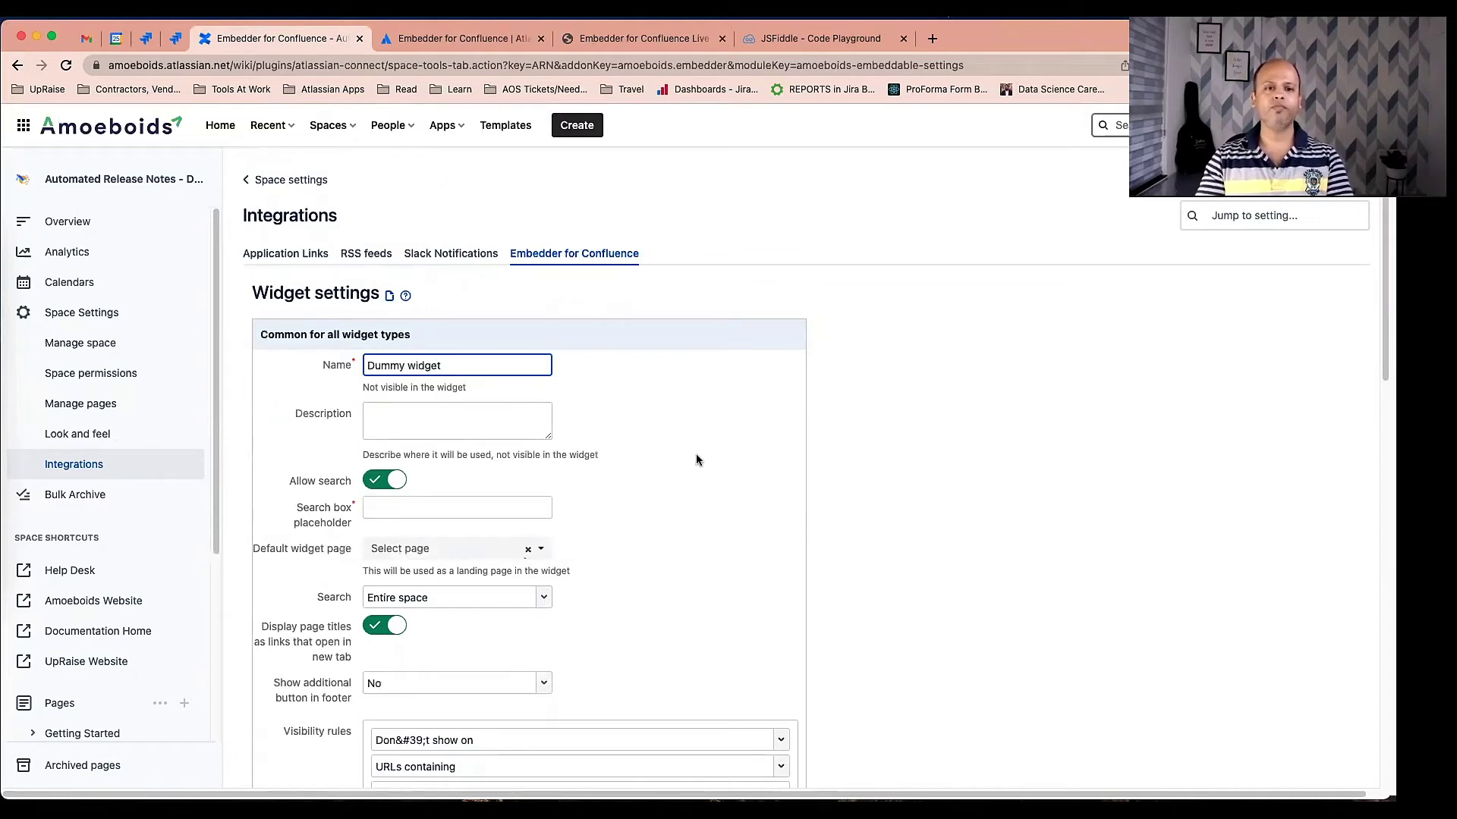
scroll(645, 451, "down", 2)
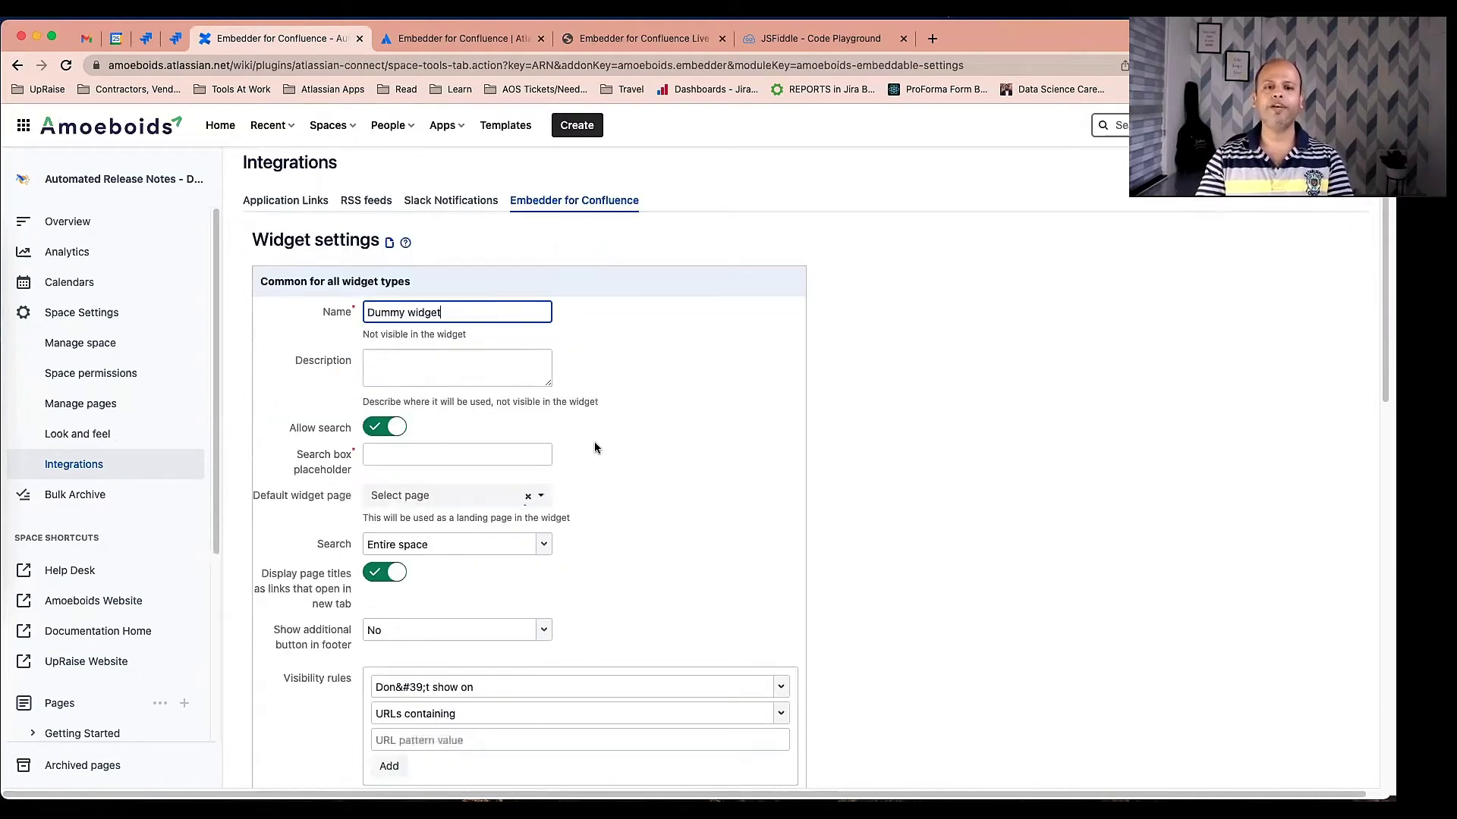
triple_click(466, 314)
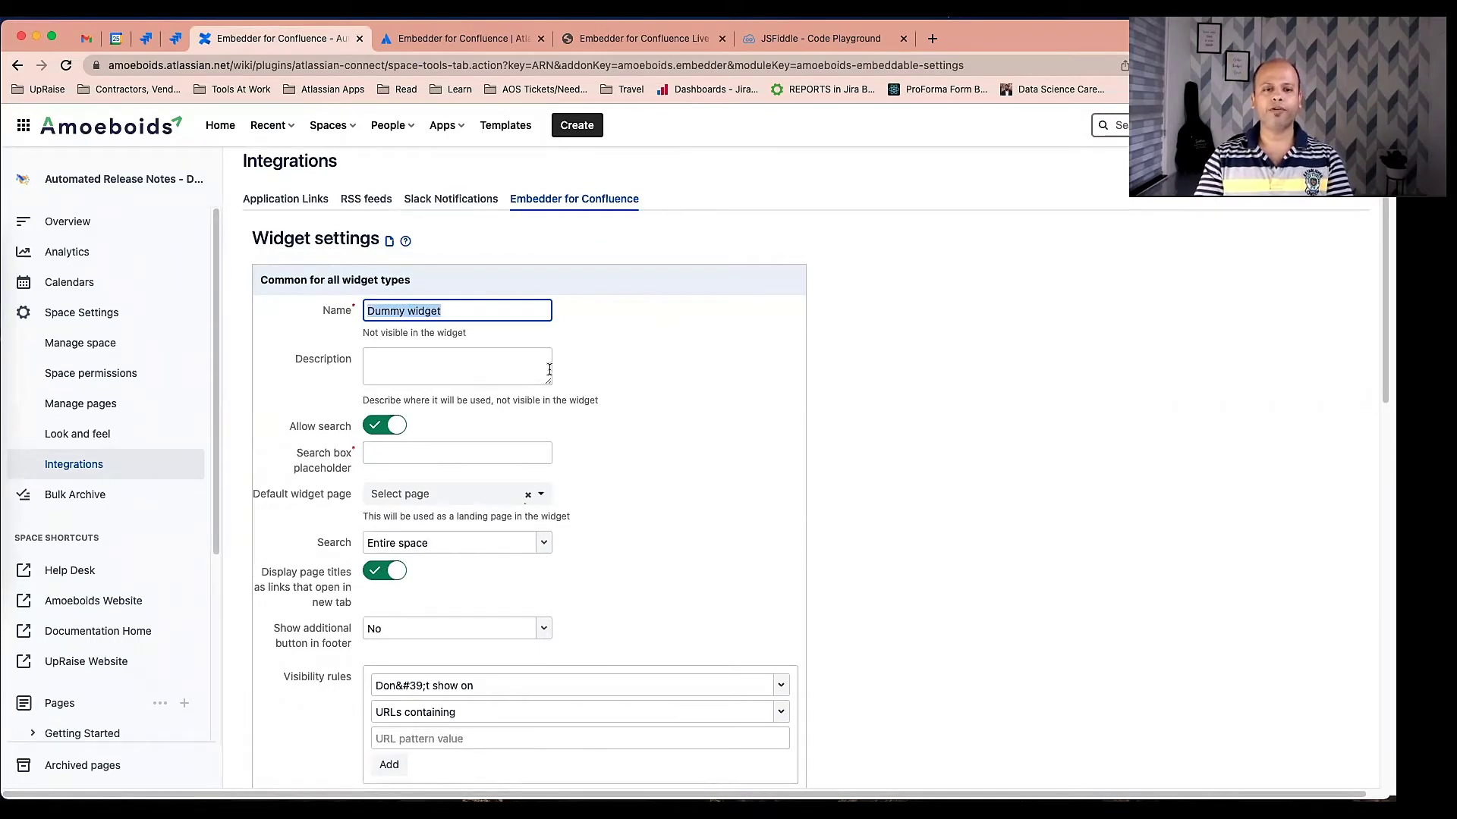
left_click(678, 372)
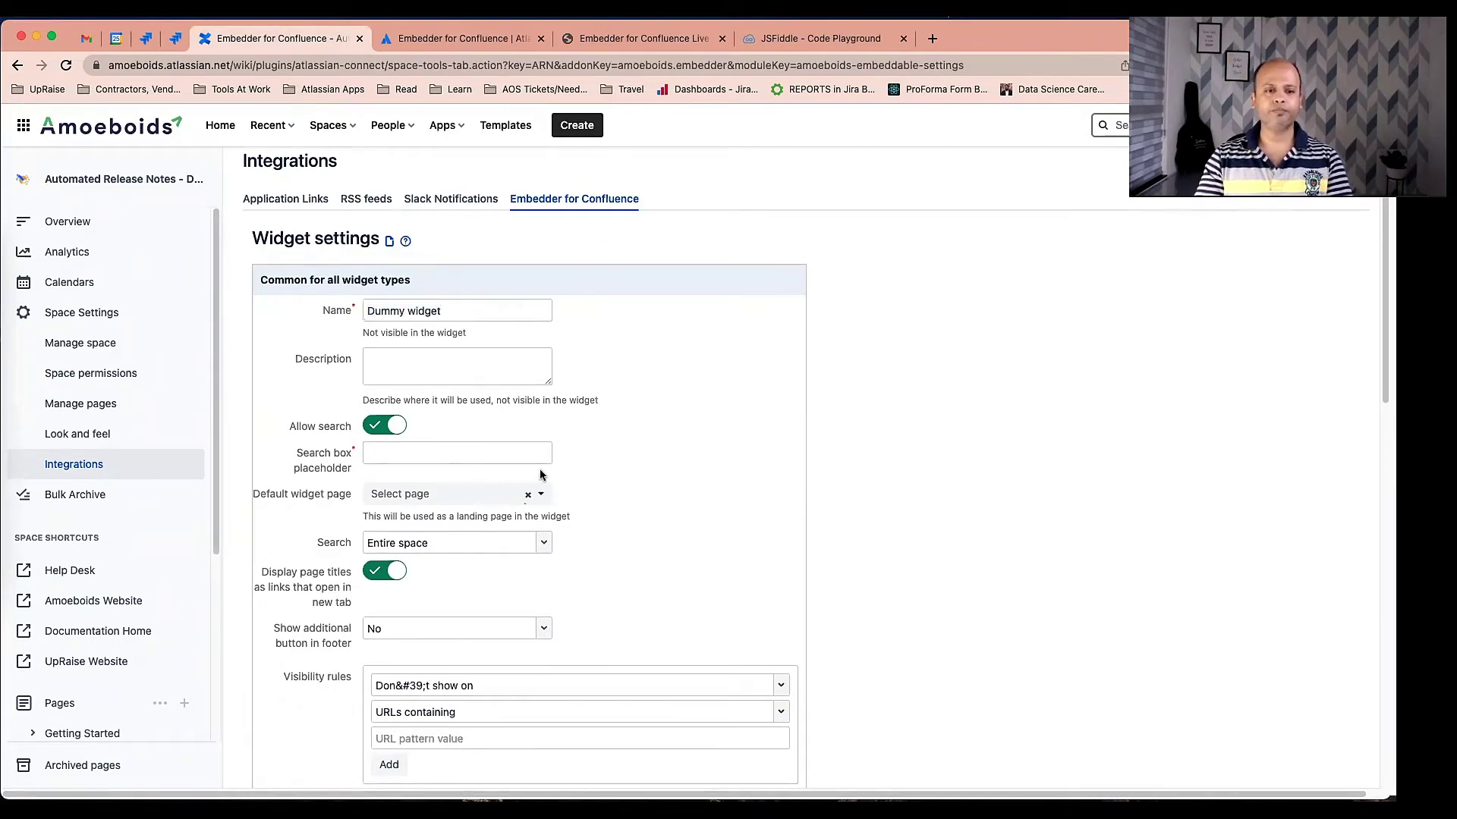
Set the search box placeholder to 'Search the knowledge base'
scroll(617, 434, "down", 3)
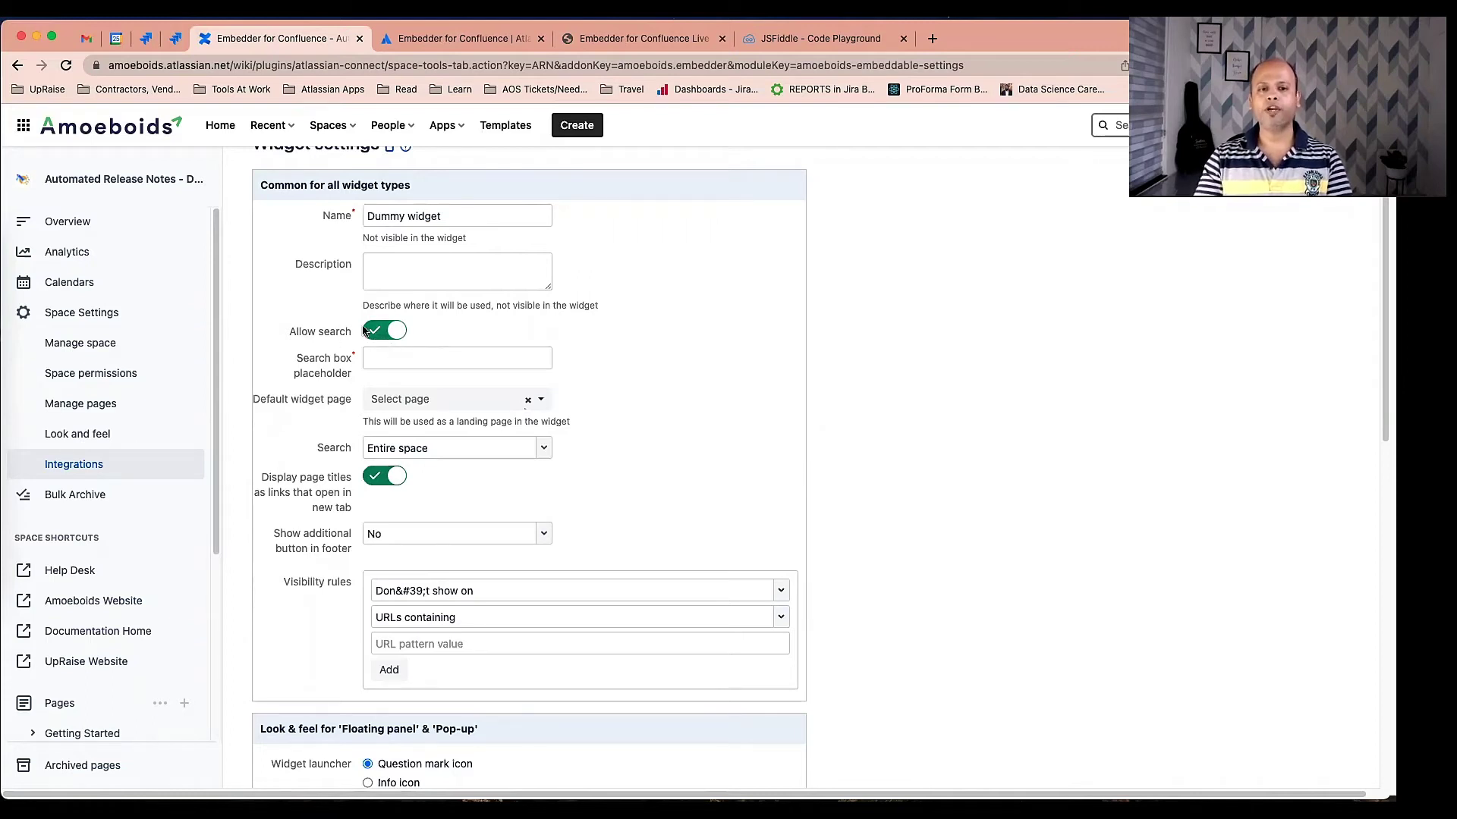
left_click(432, 359)
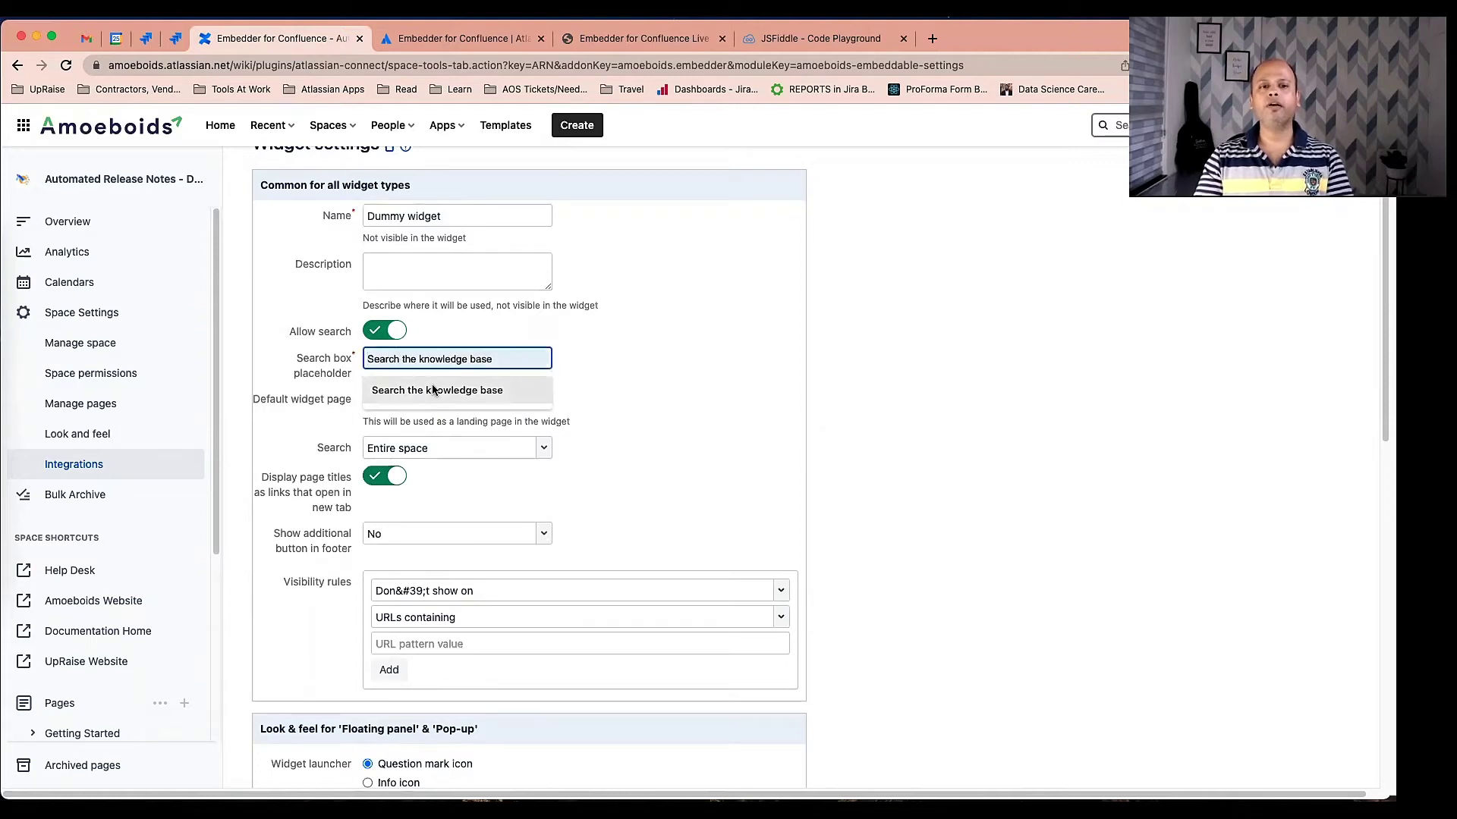
left_click(433, 390)
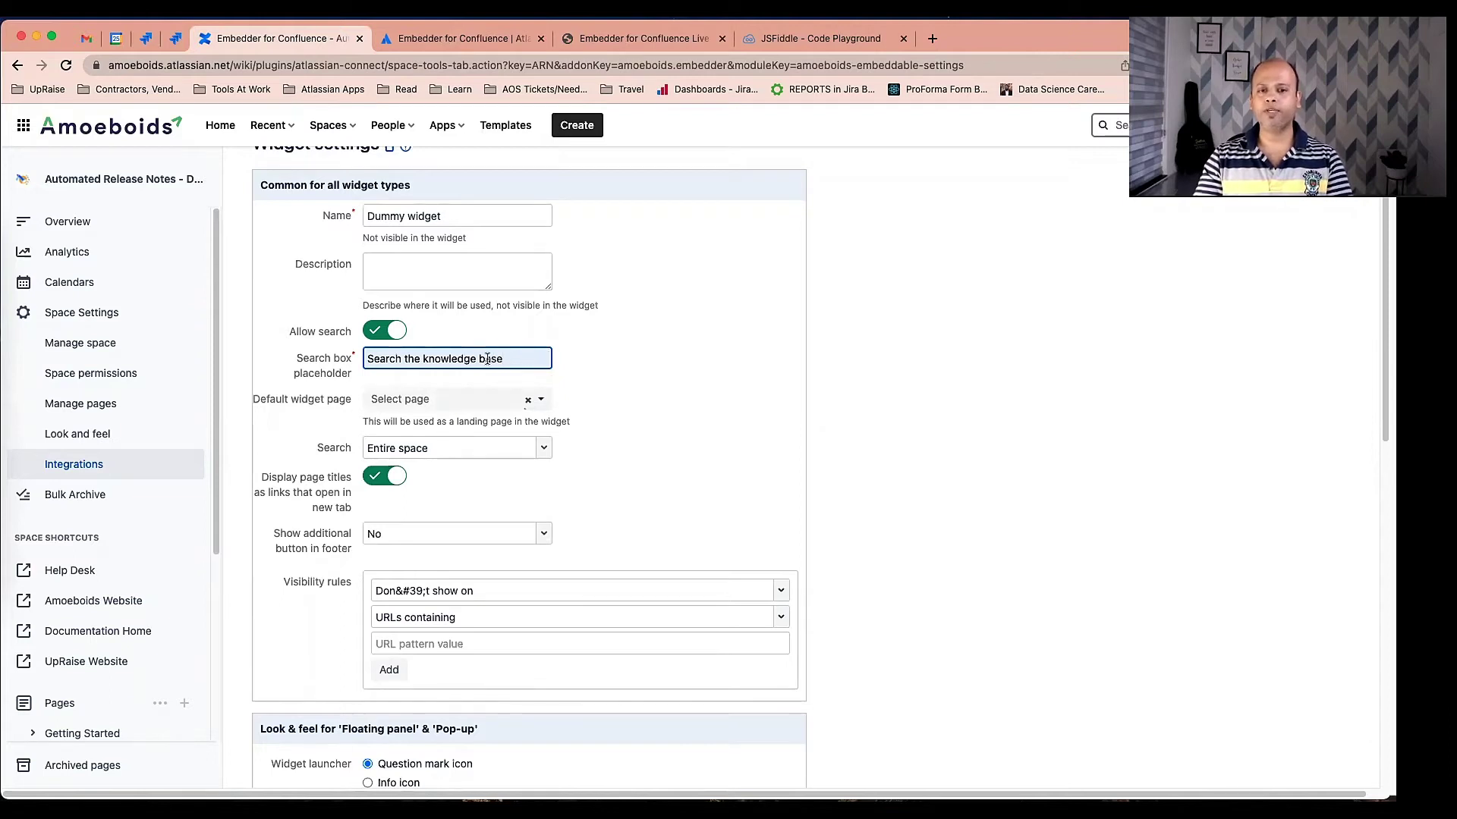
Open the default widget page list and close it without choosing a page
scroll(659, 435, "down", 3)
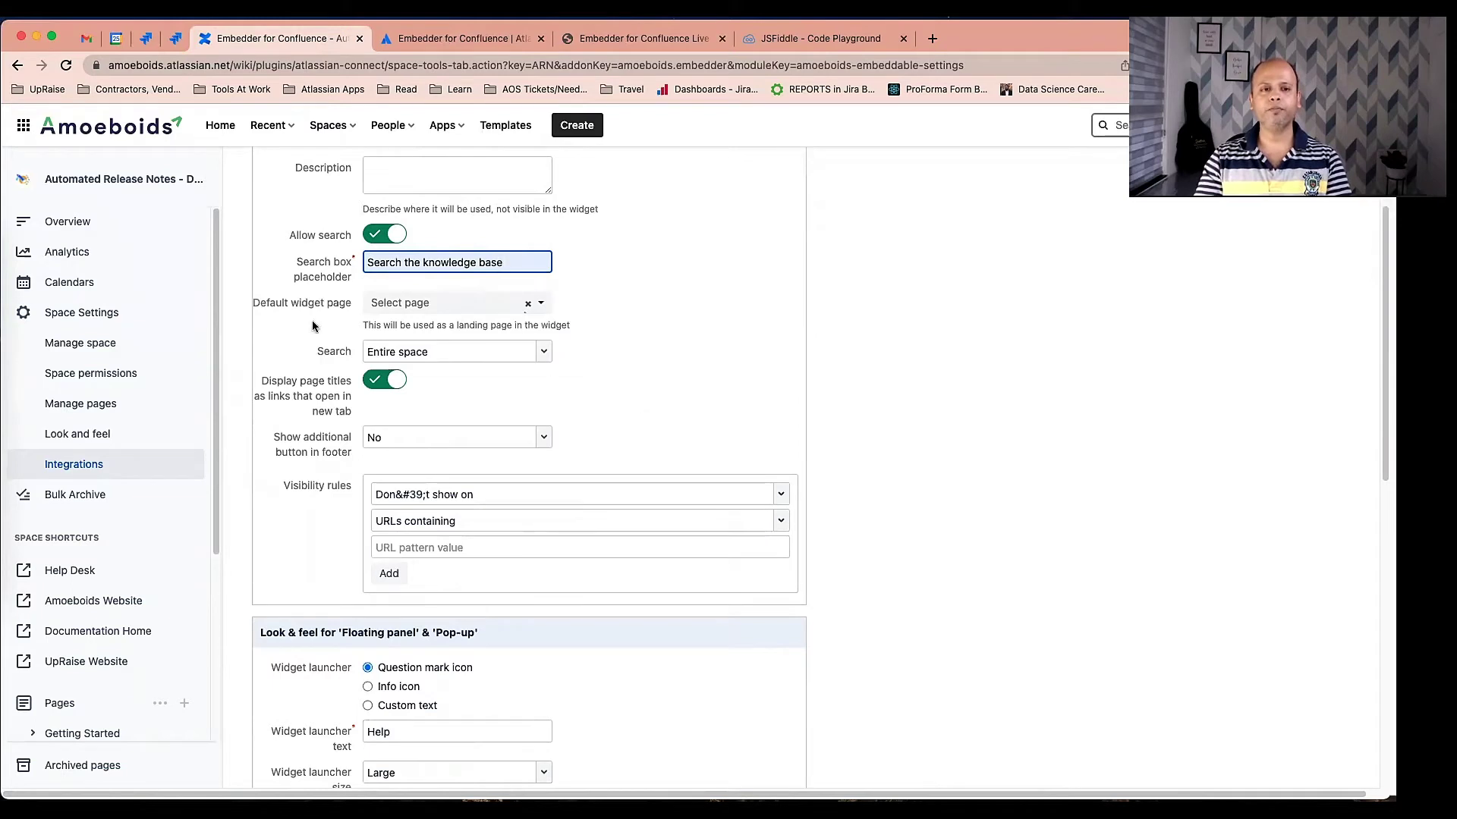
left_click(272, 303)
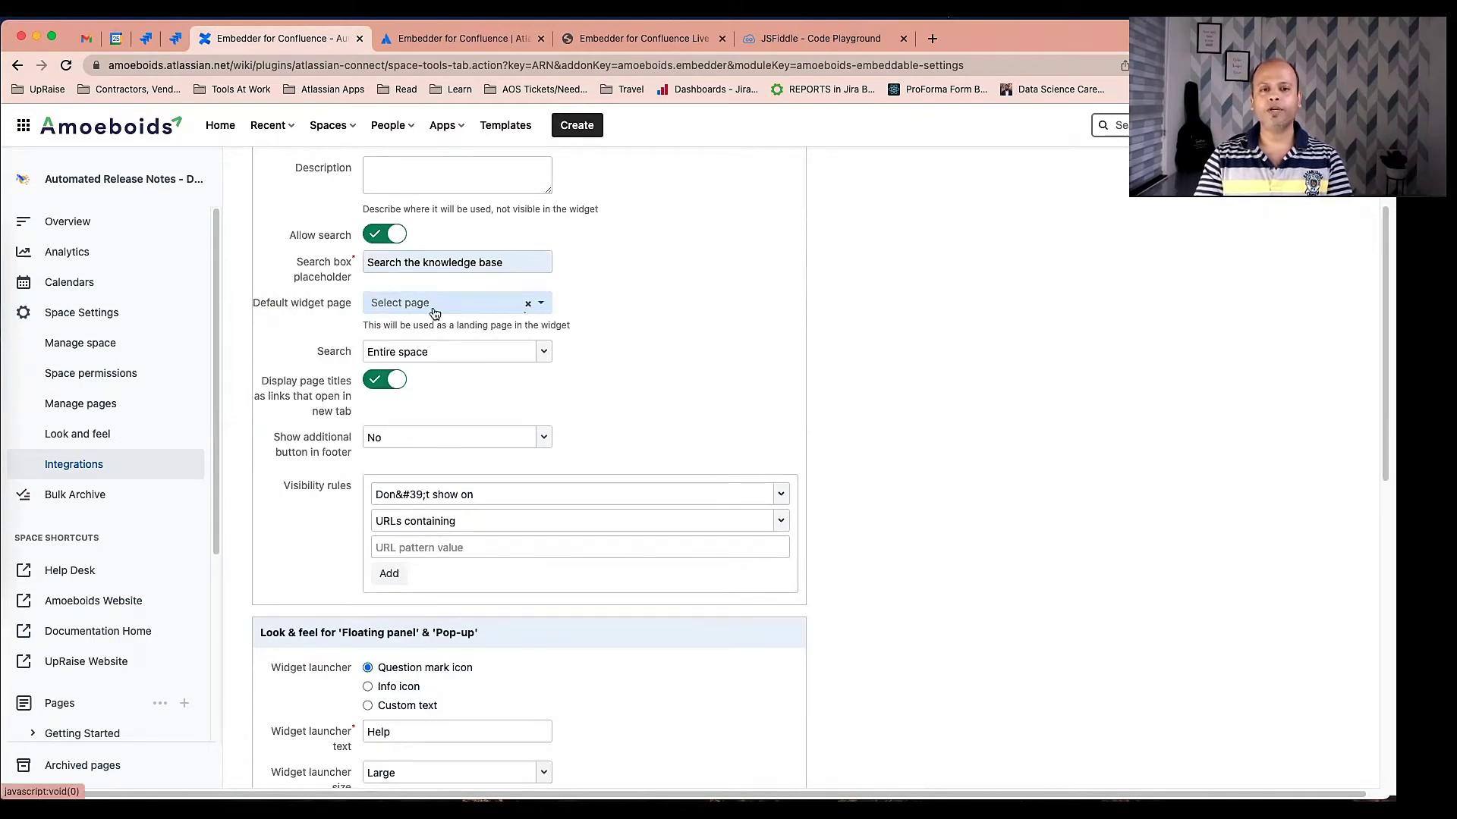
left_click(463, 304)
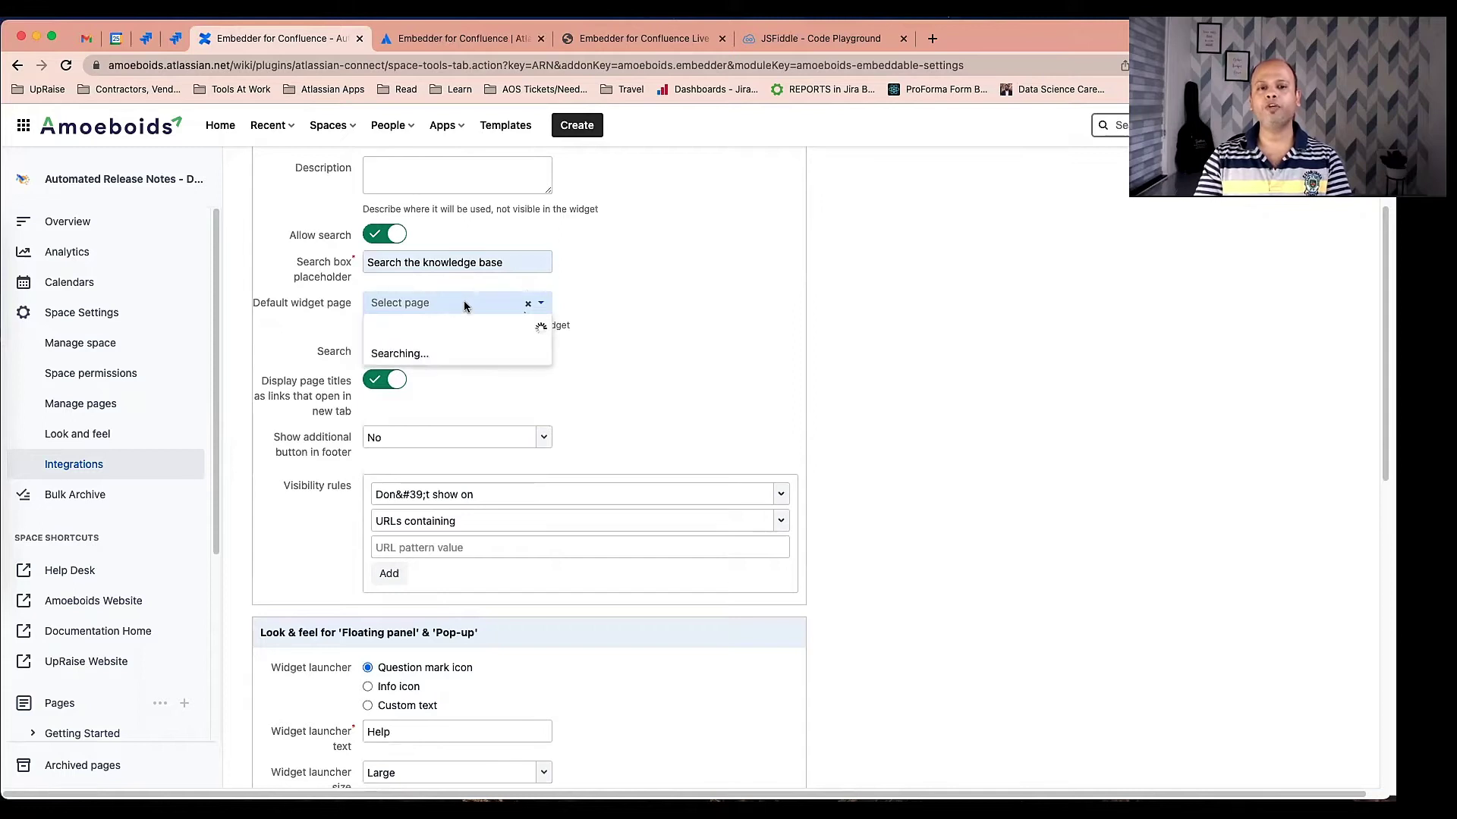
left_click(704, 326)
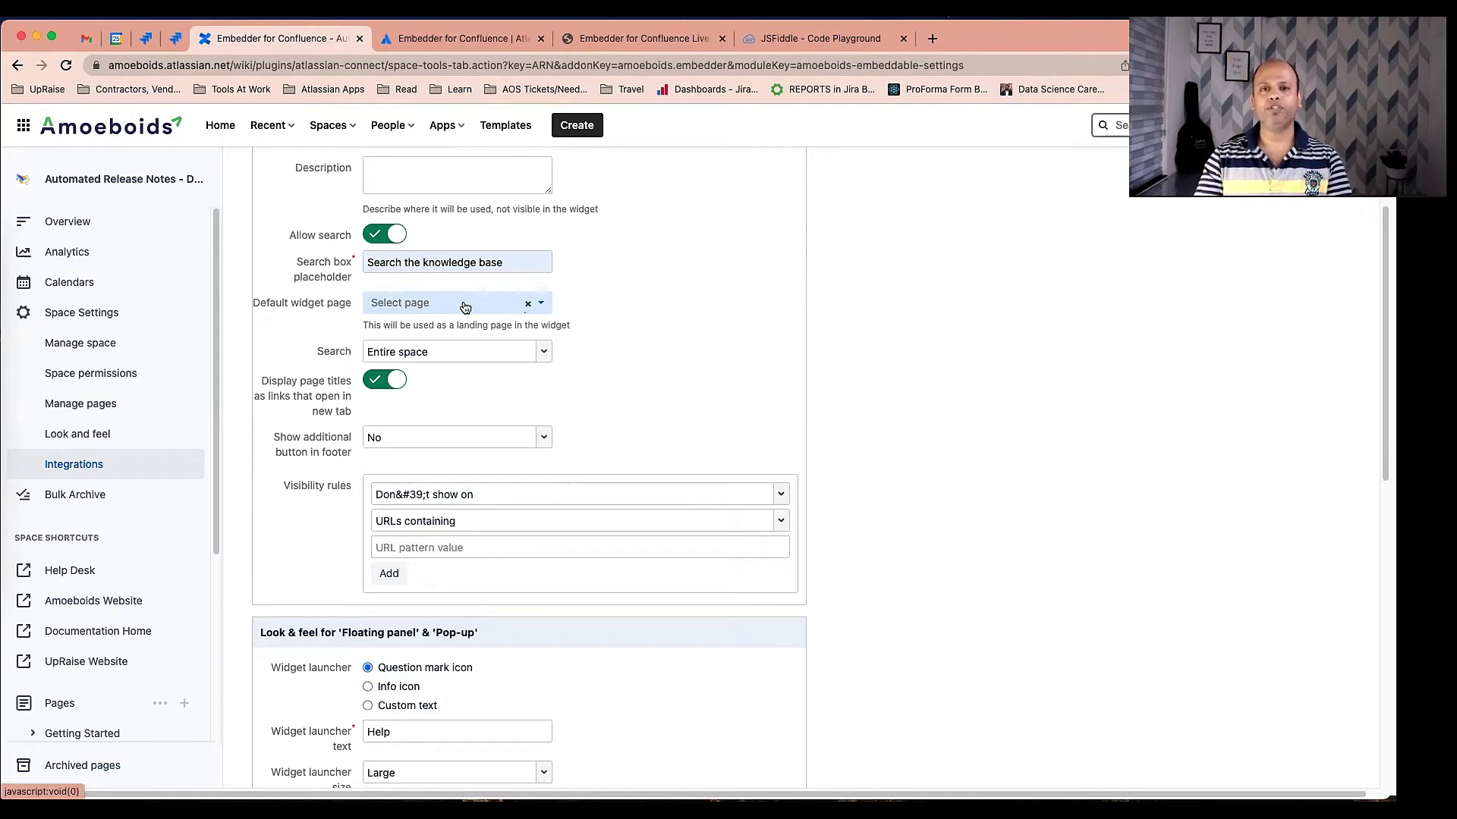
left_click(654, 40)
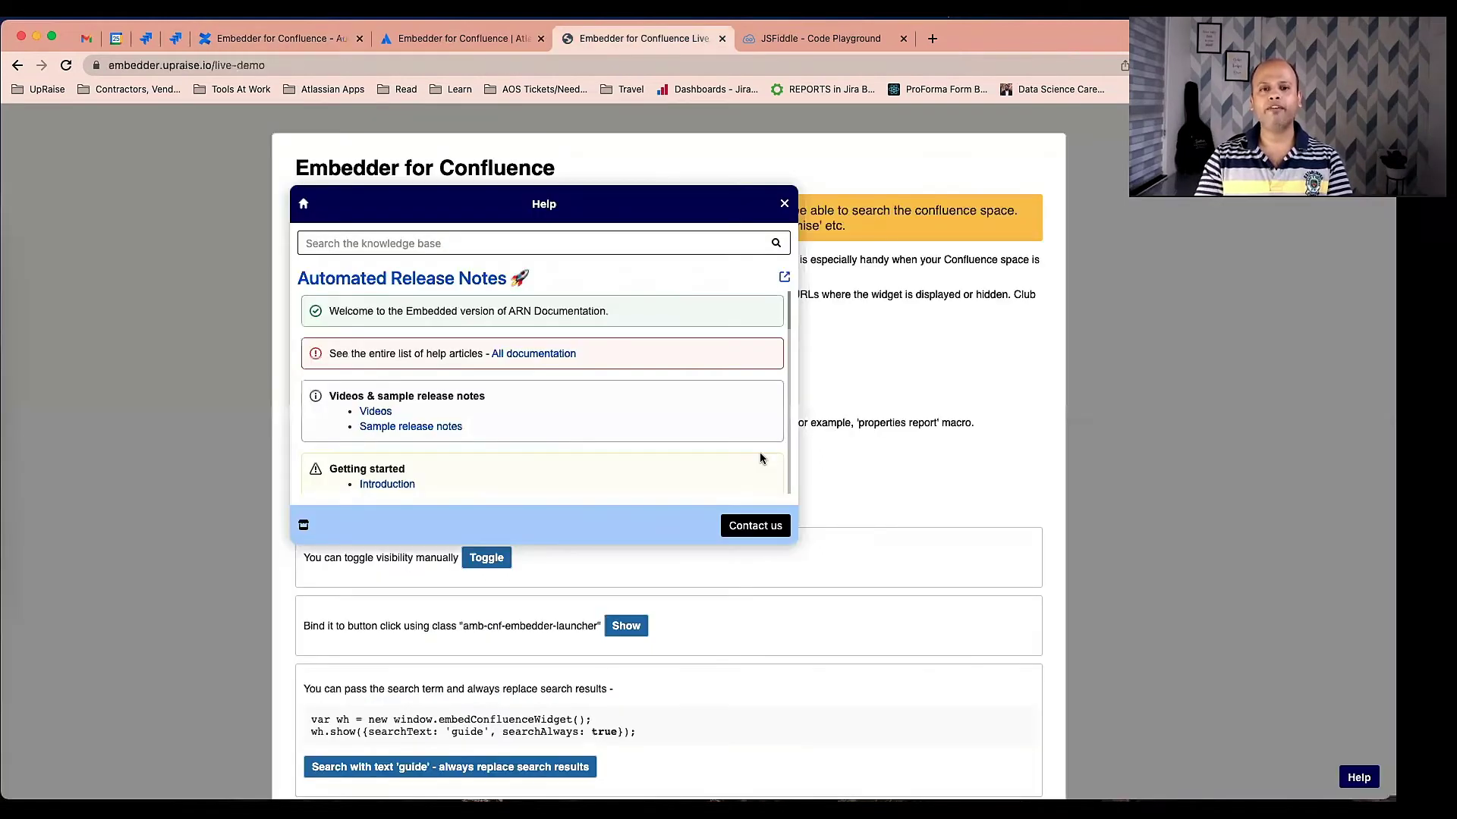
left_click(784, 203)
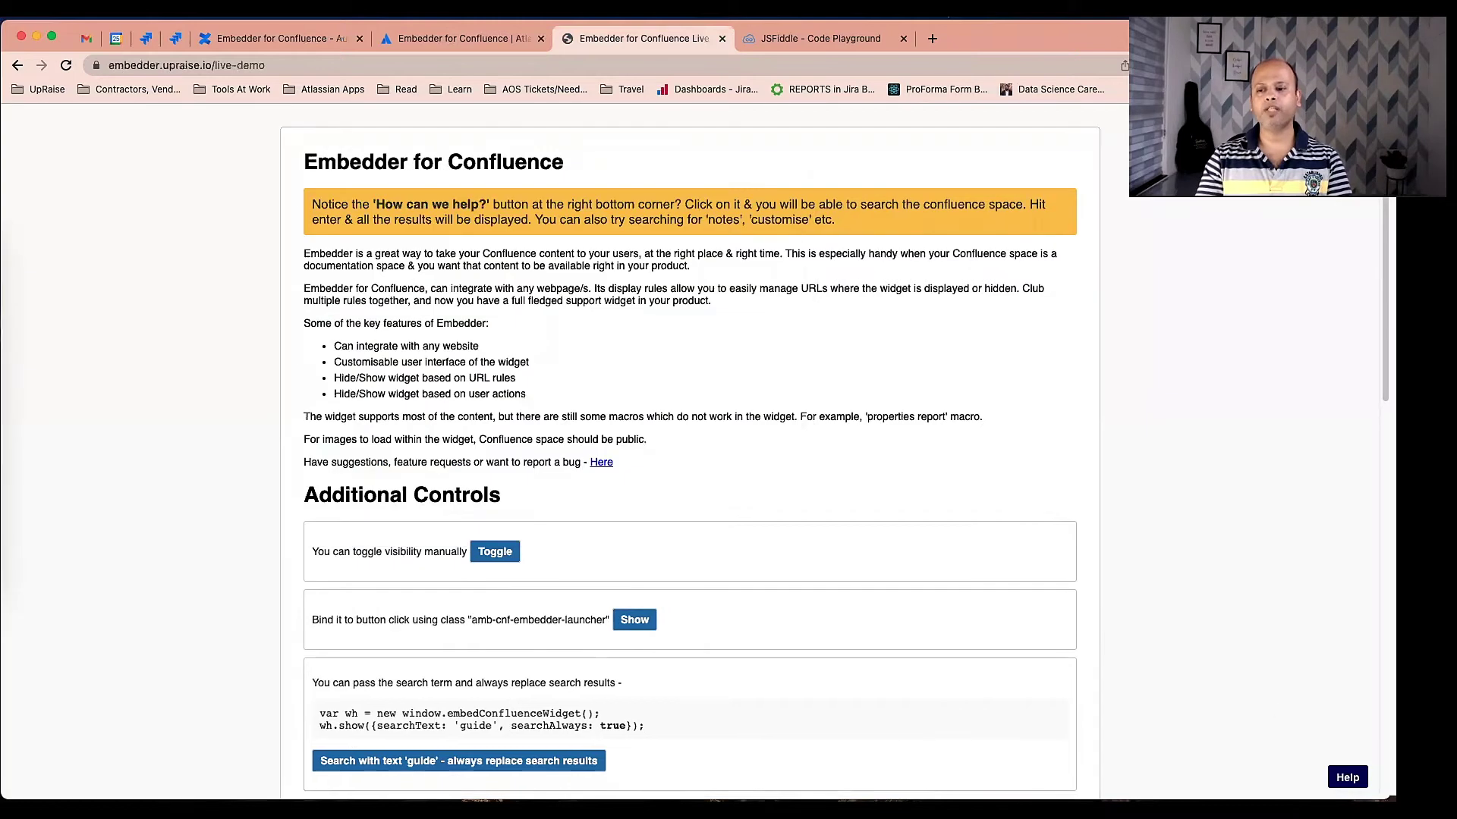
left_click(1347, 778)
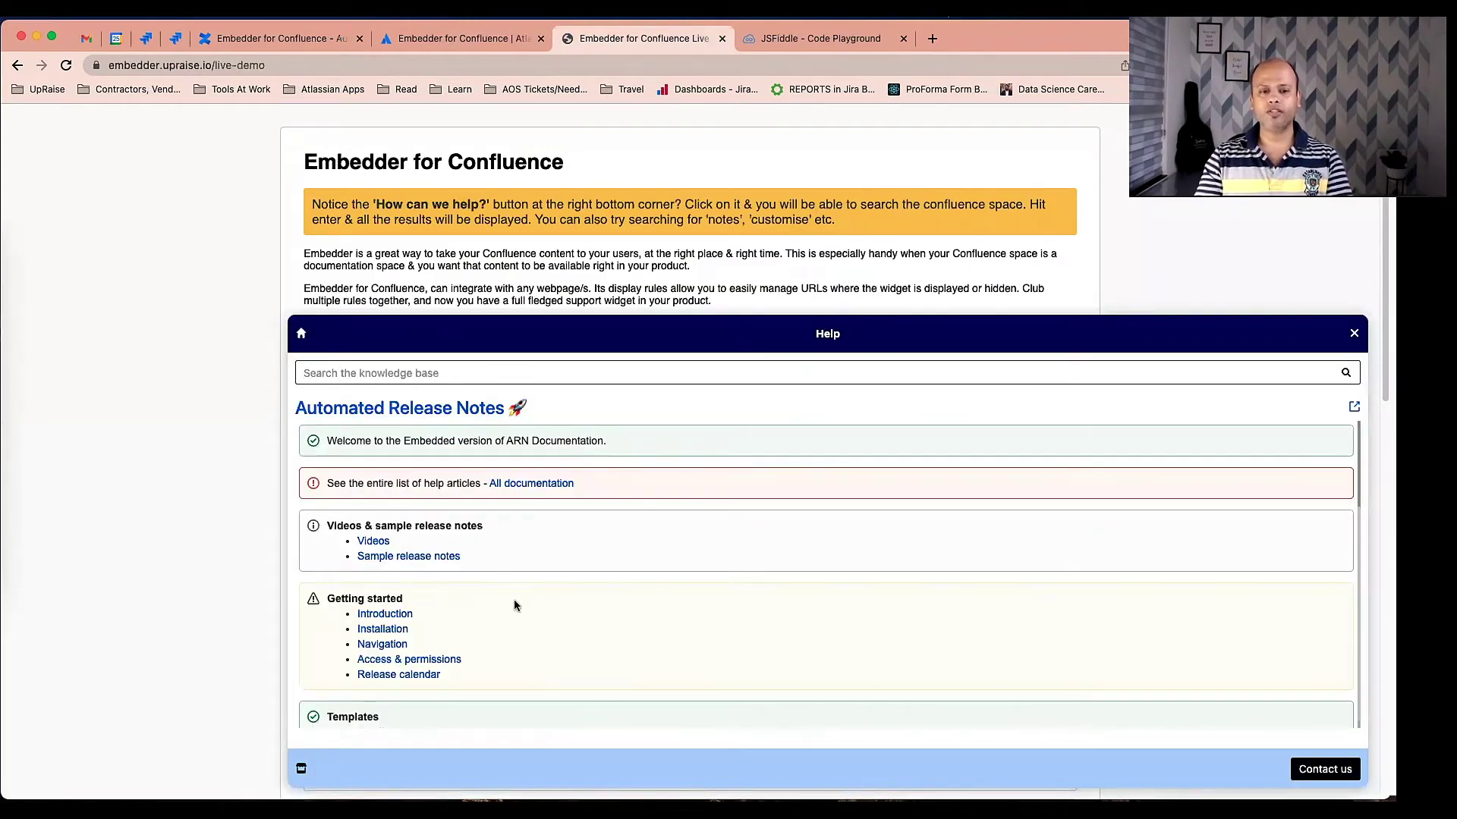
scroll(520, 610, "down", 2)
scroll(501, 547, "up", 2)
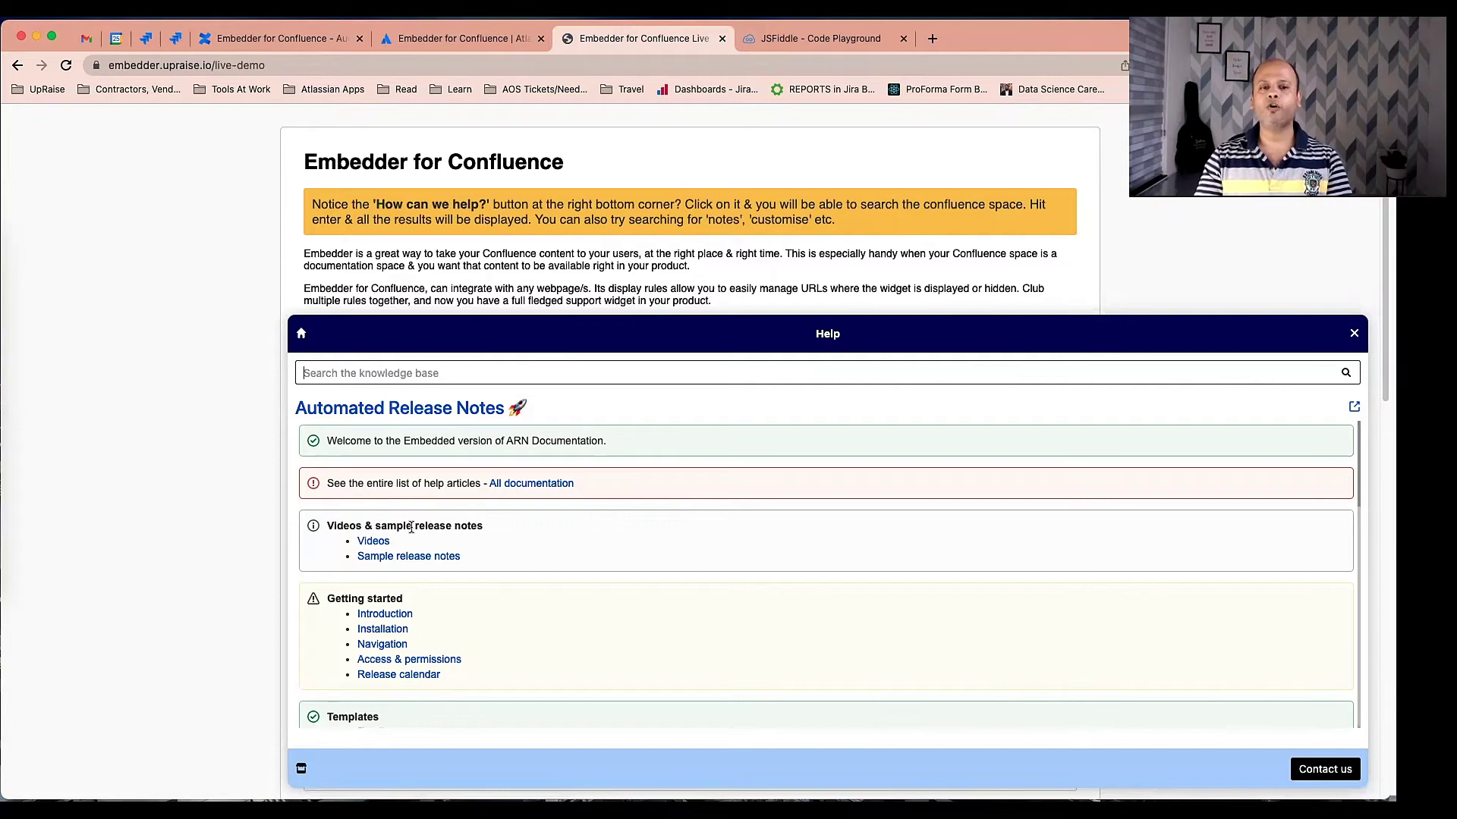
left_click(252, 44)
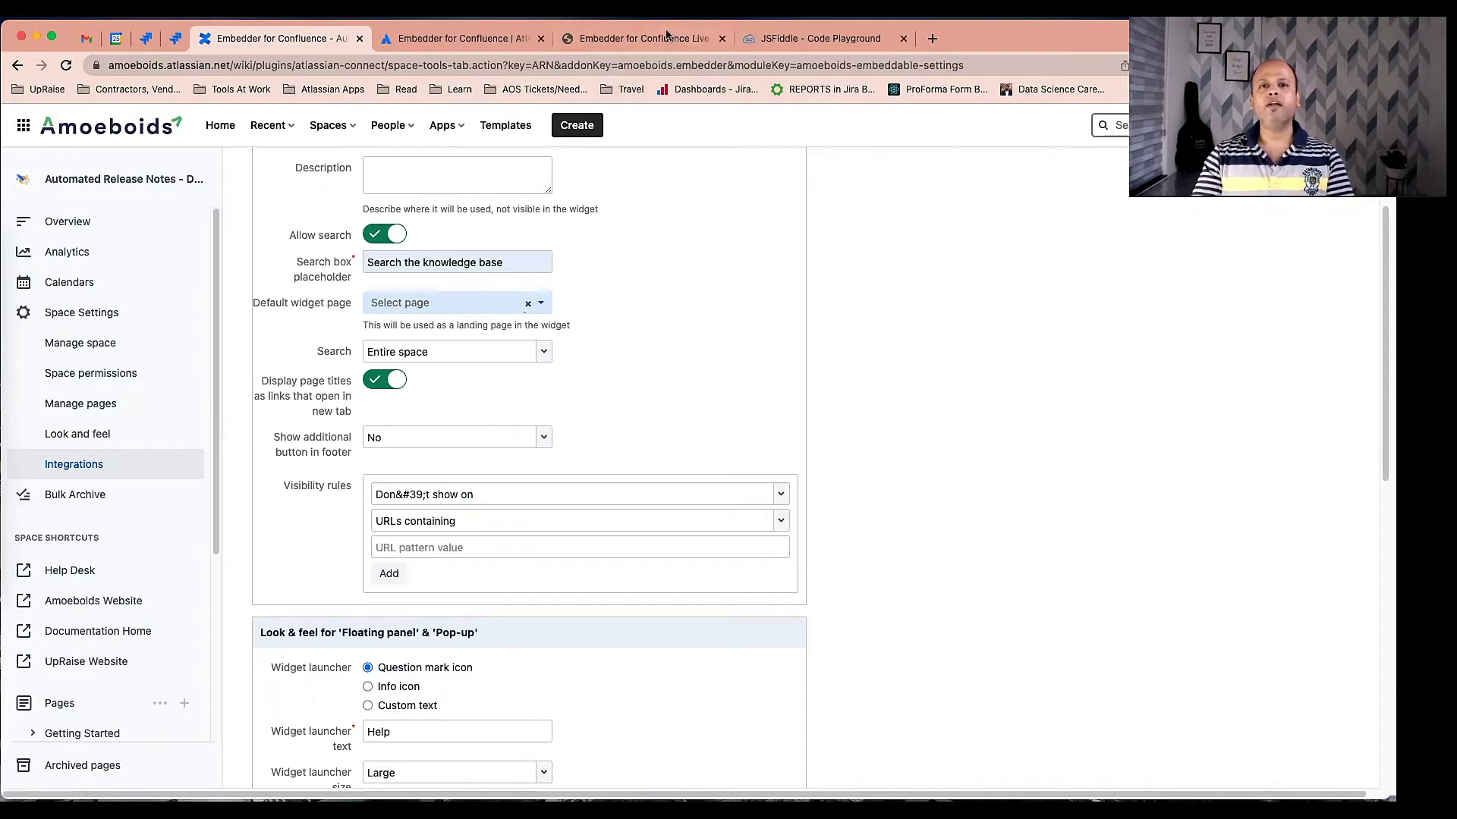
Glance at the live demo, then search 'start' and make Getting Started the default widget page
left_click(667, 38)
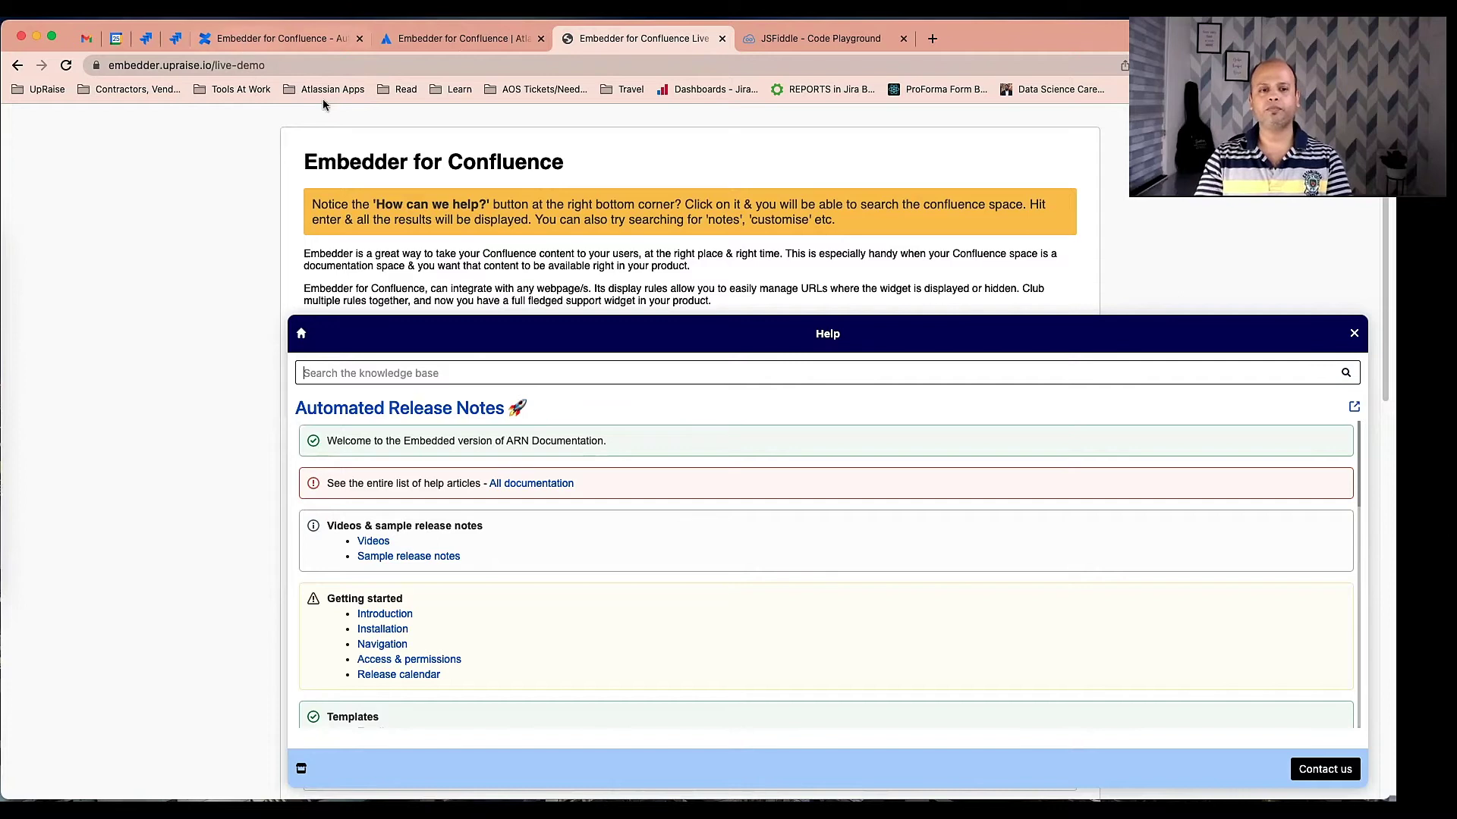
key("ctrl+shift+Tab")
key("ctrl+shift+Tab")
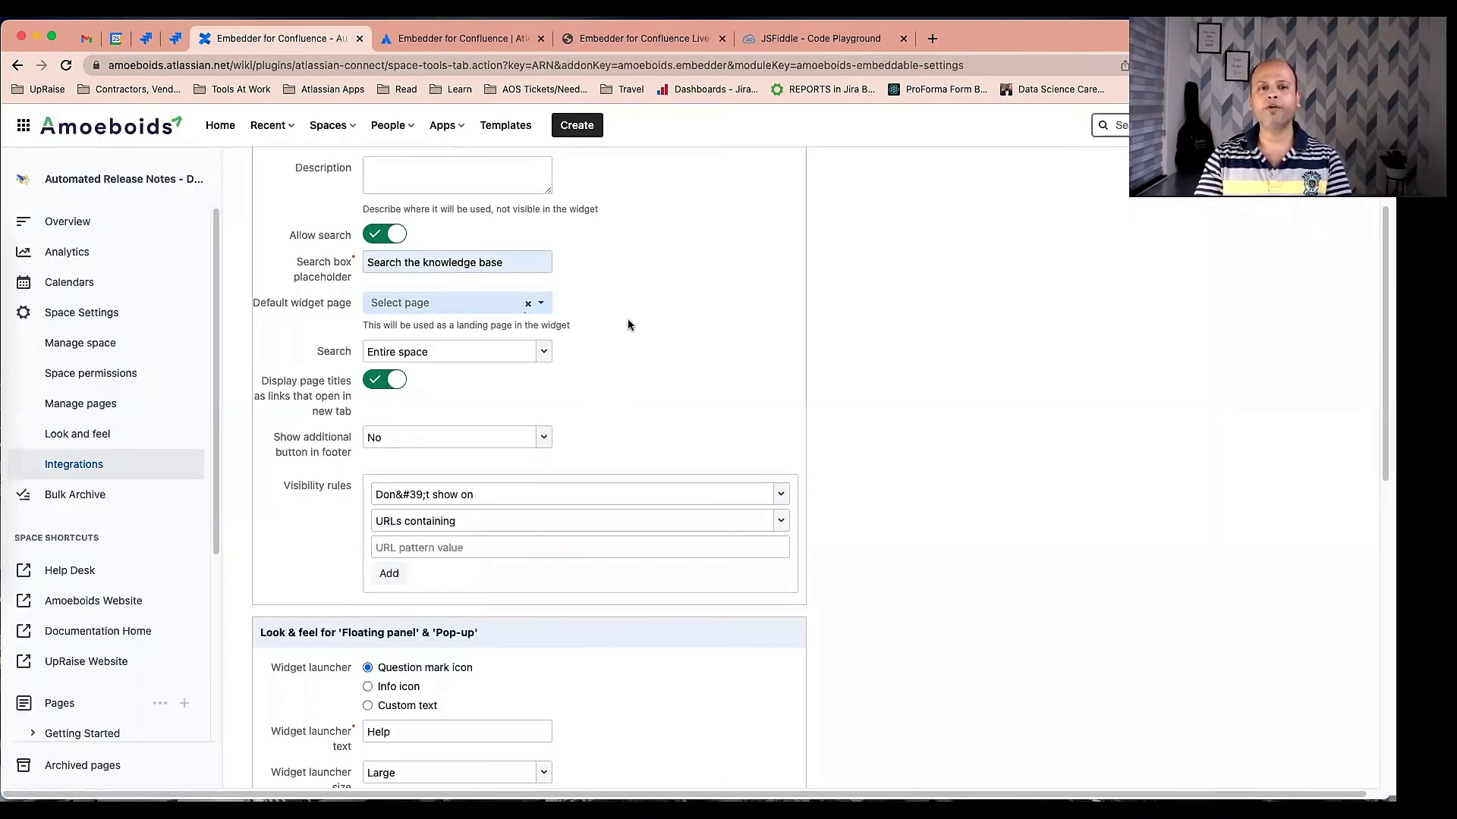
left_click(542, 305)
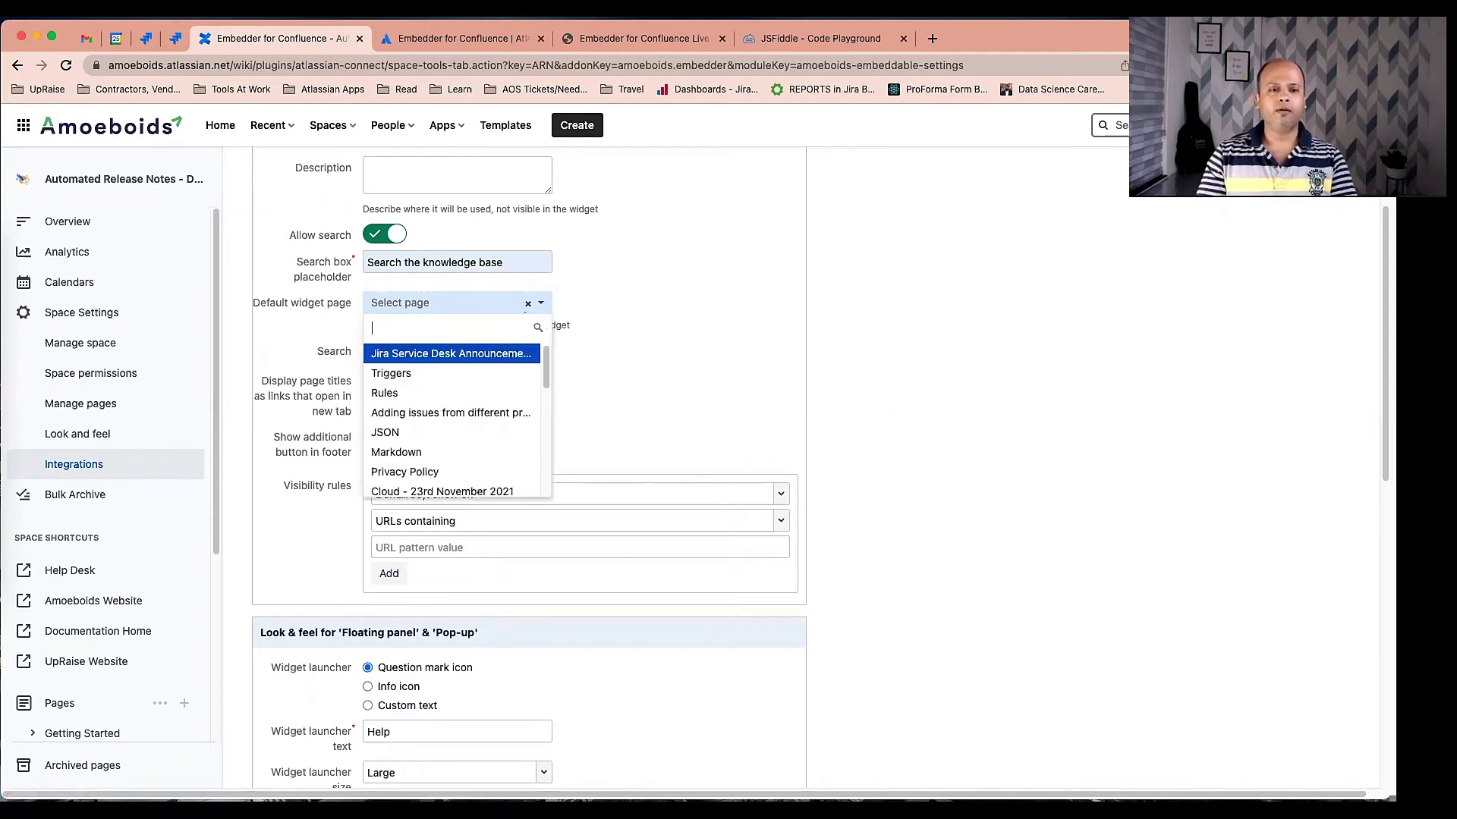
type("star")
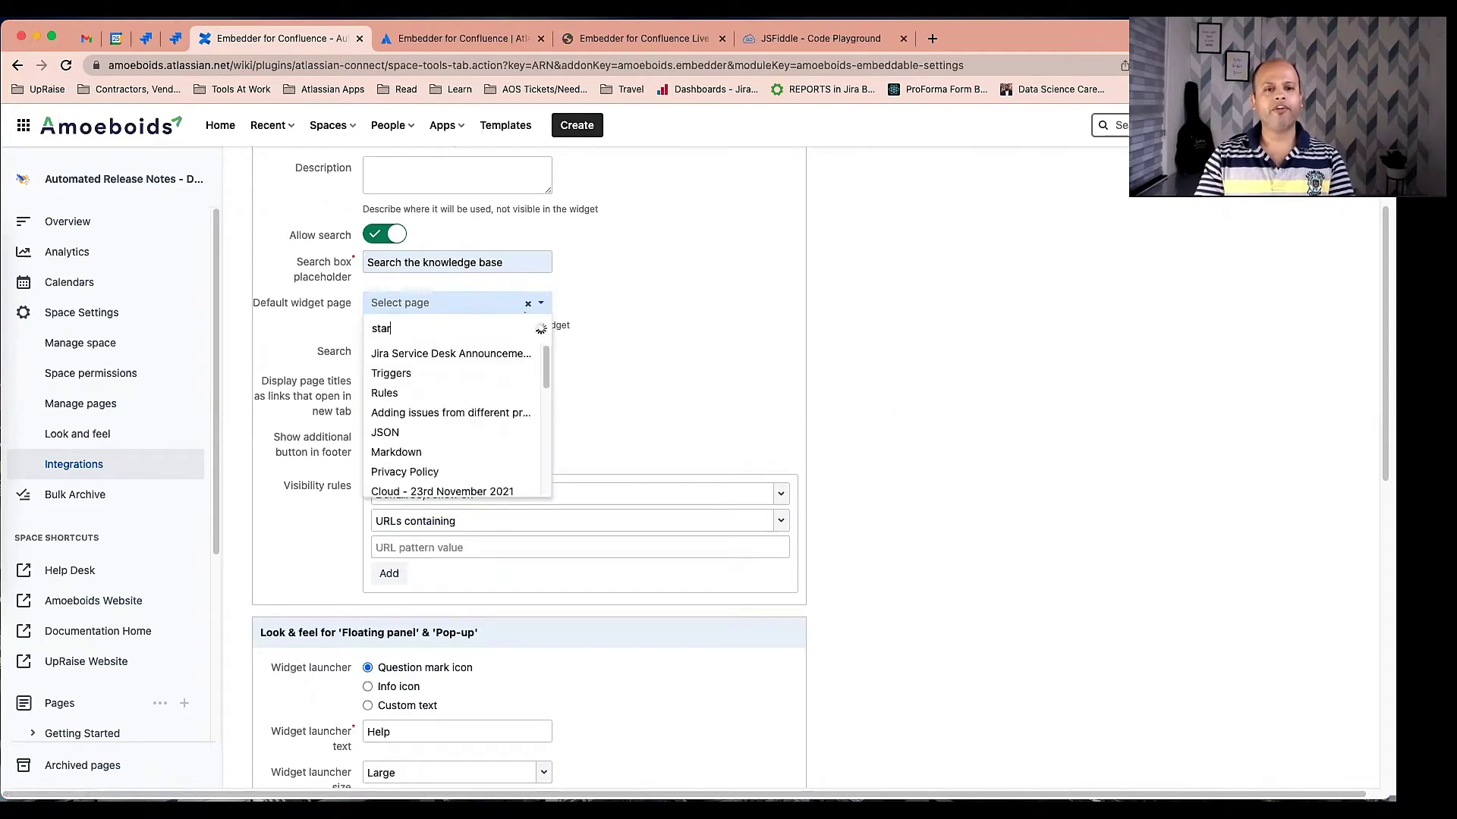
scroll(479, 449, "down", 10)
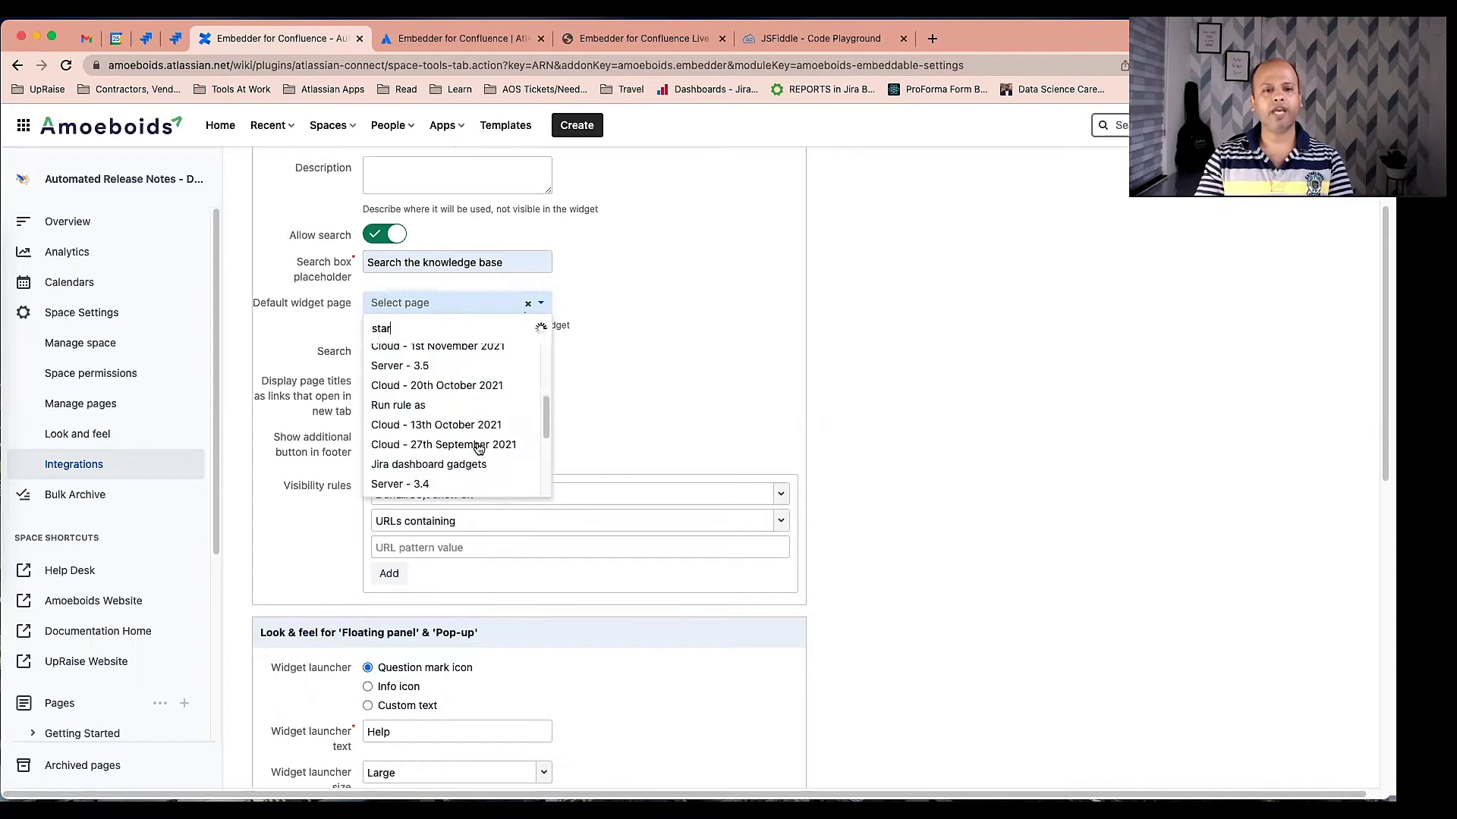
type("t")
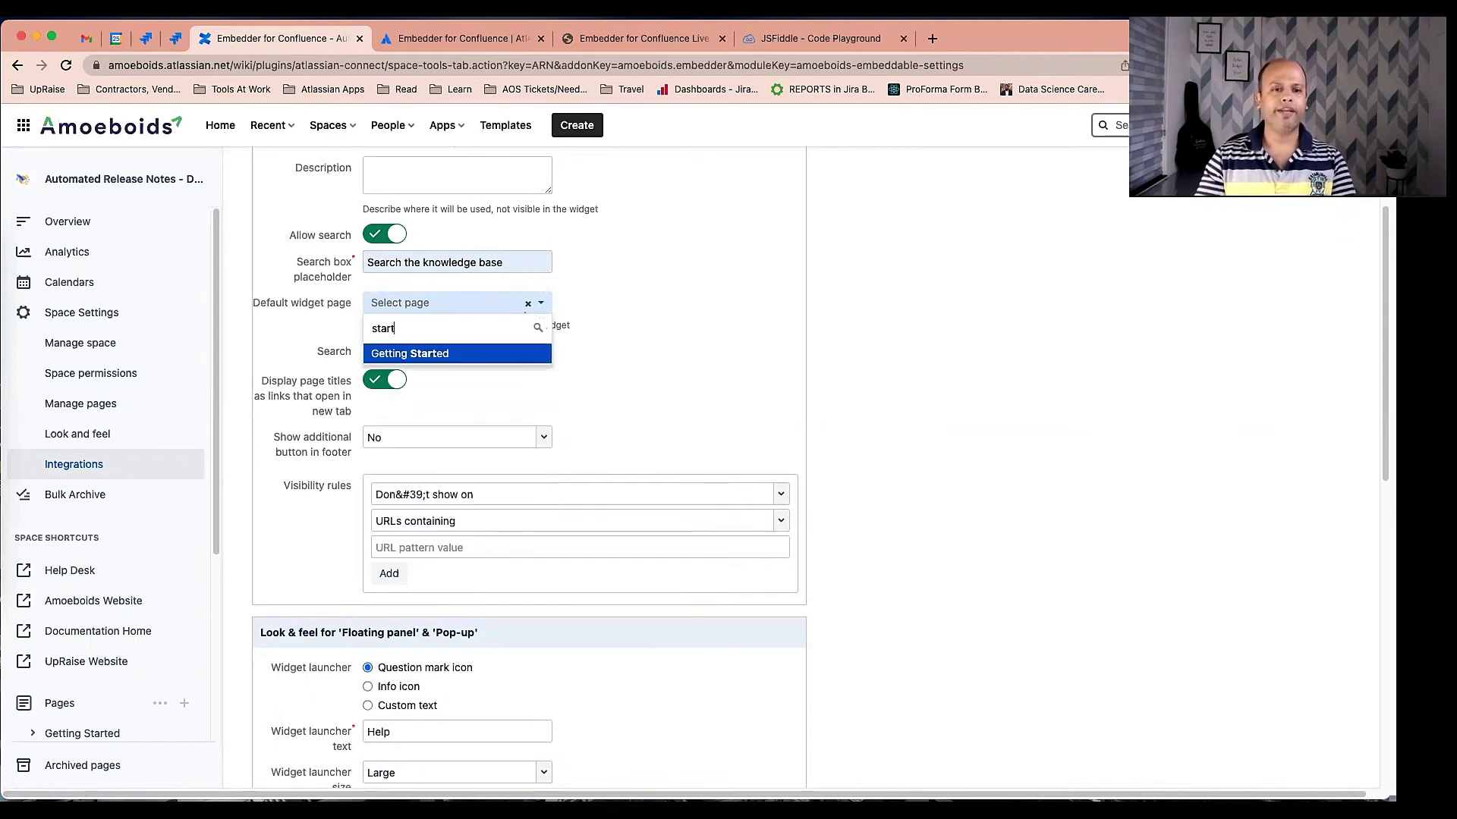
left_click(423, 353)
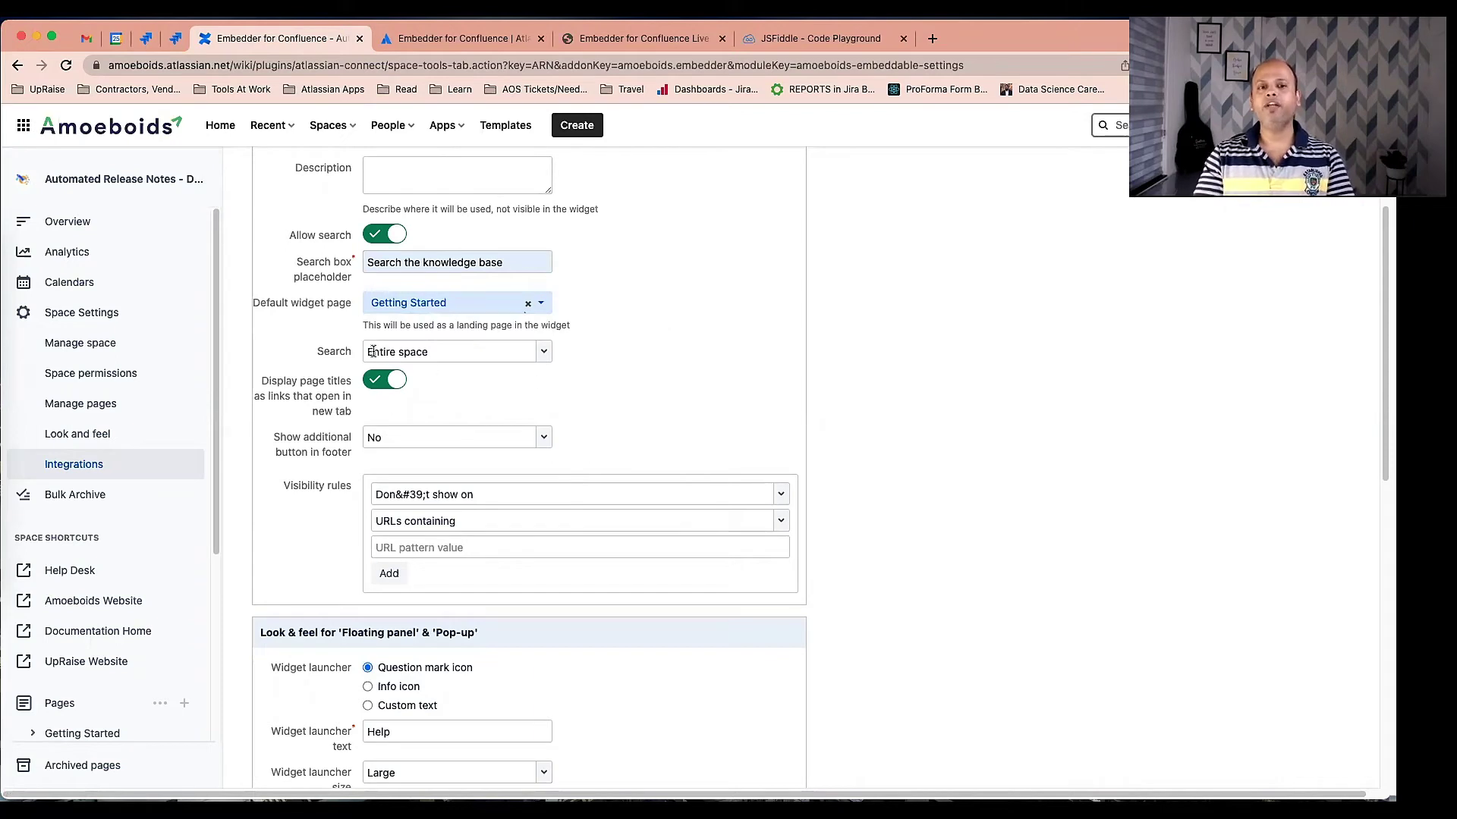
Try restricting search to pages under a chosen page, then revert search scope to Entire space
left_click(545, 352)
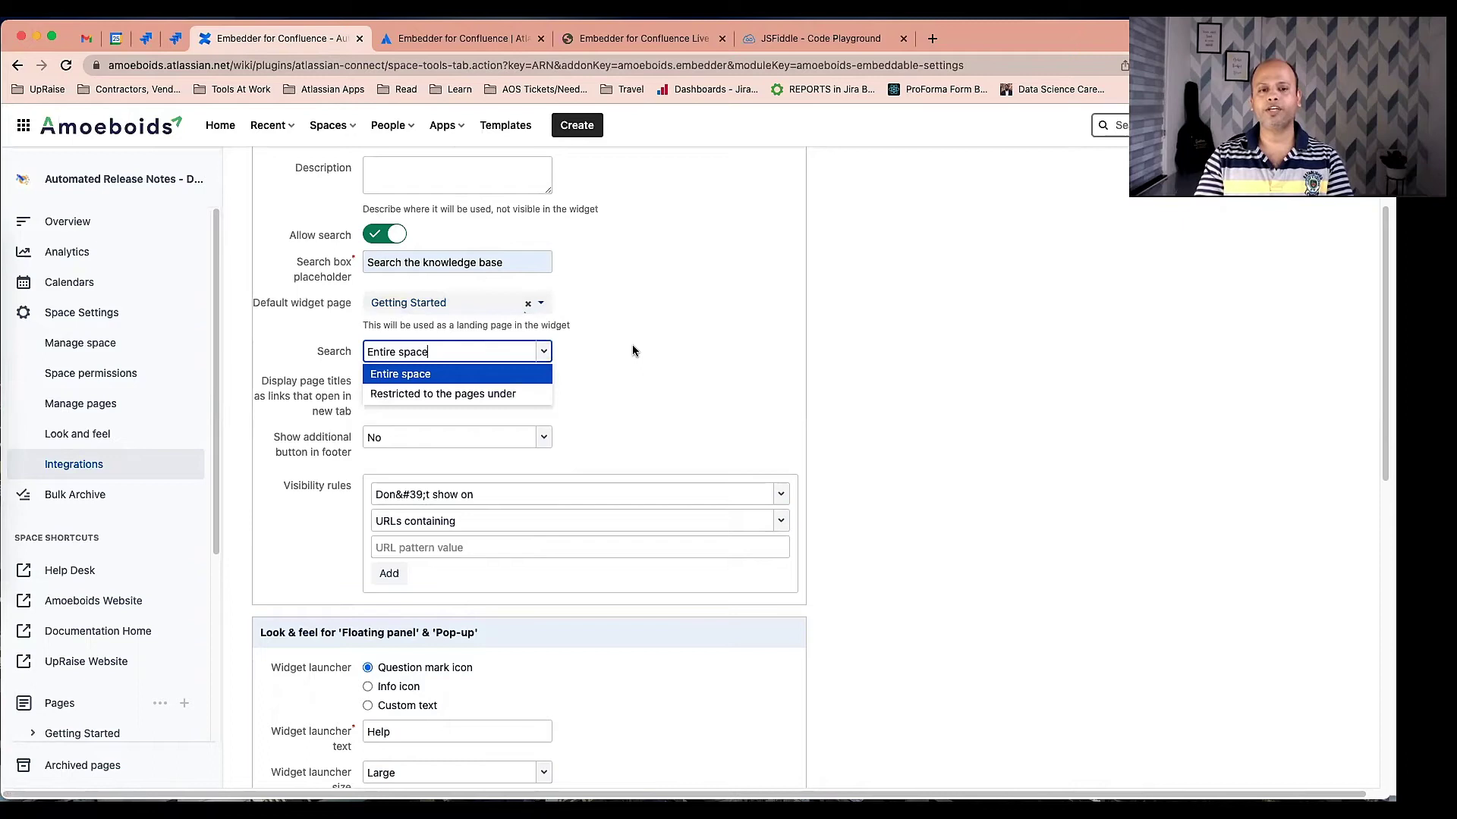
left_click(489, 395)
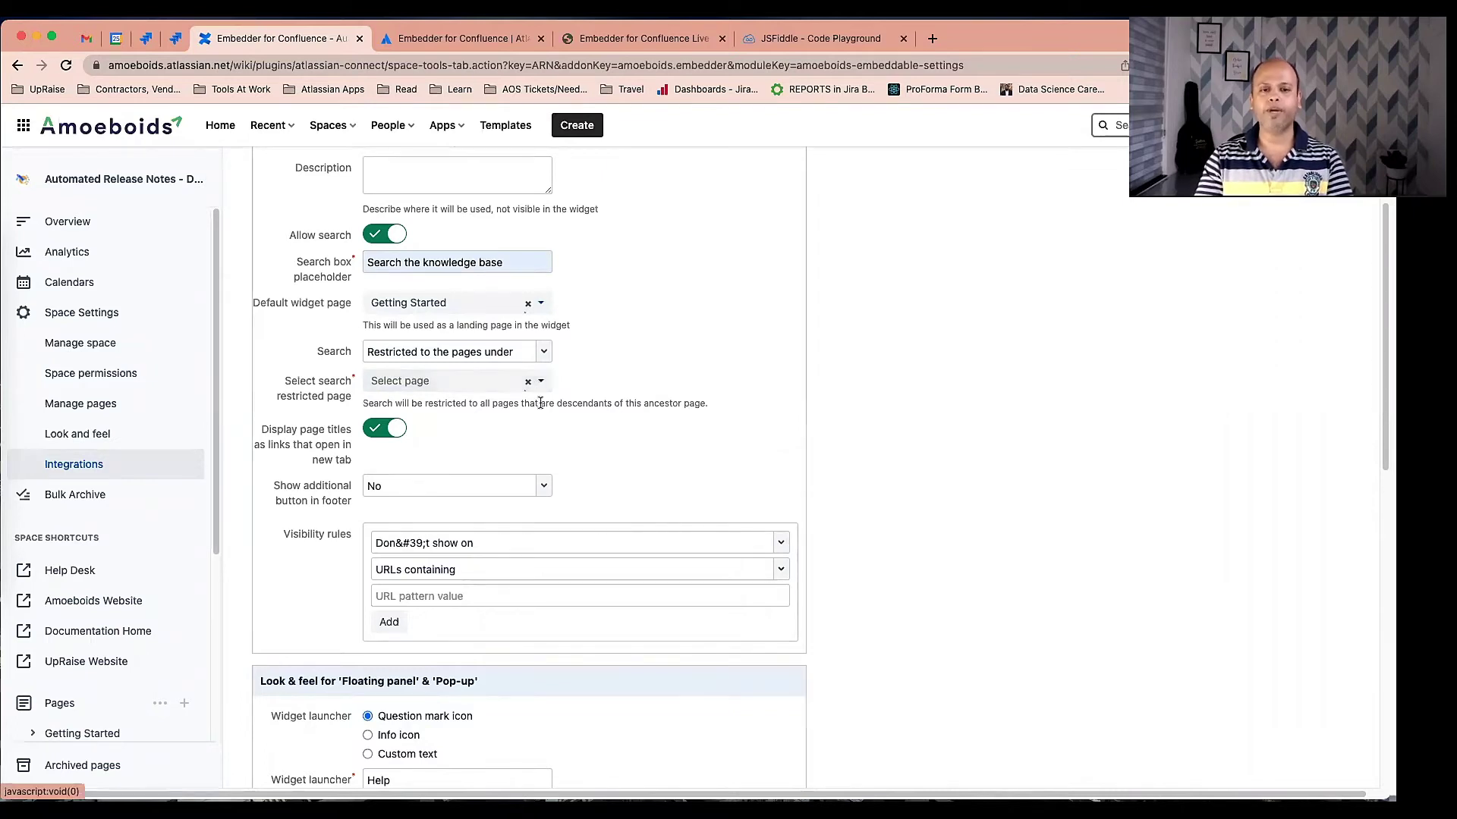
left_click(543, 352)
left_click(490, 371)
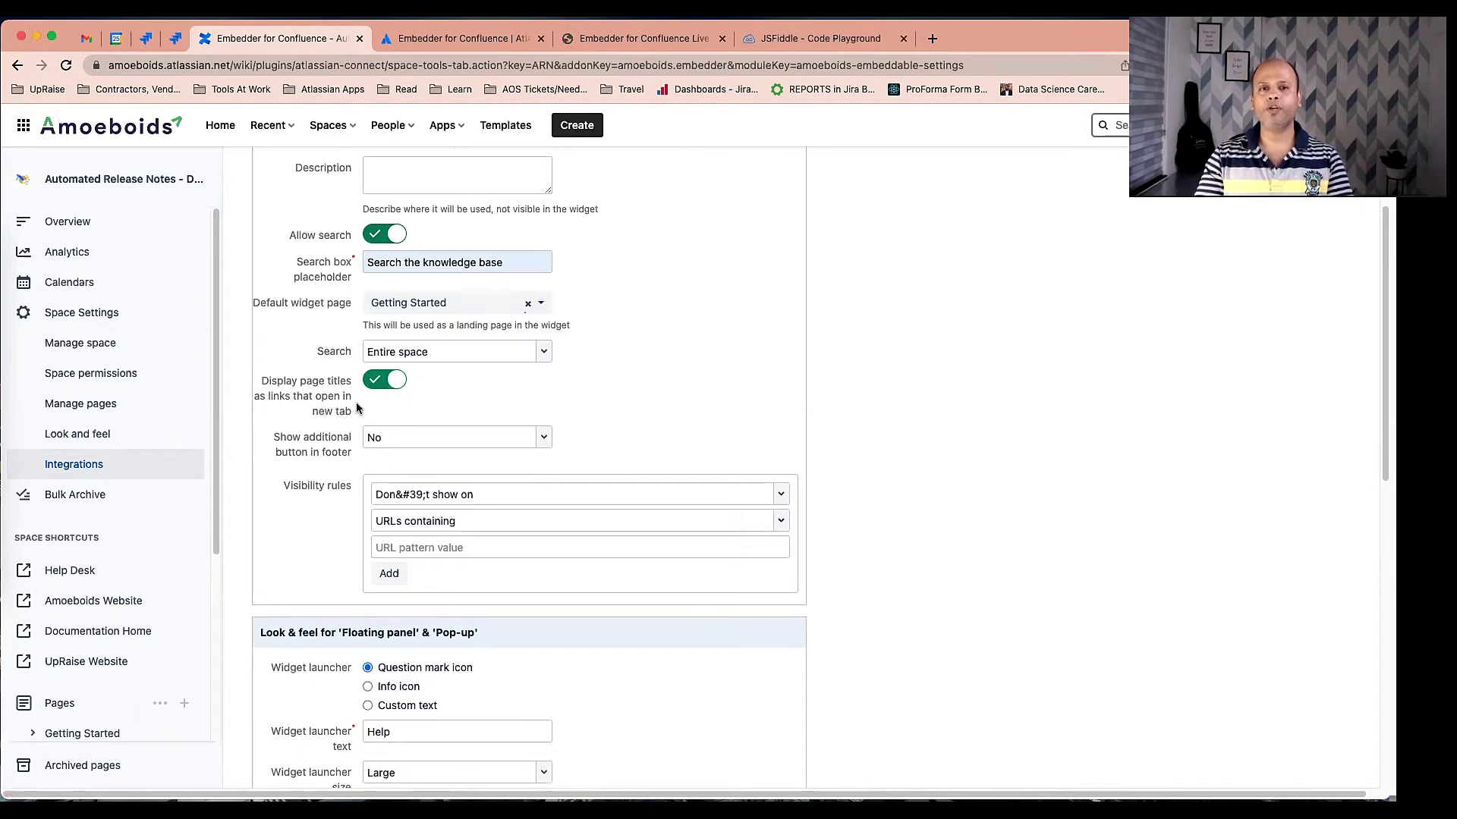
From the live demo widget, open the Automated Release Notes space in a new tab, then return to settings
left_click(647, 40)
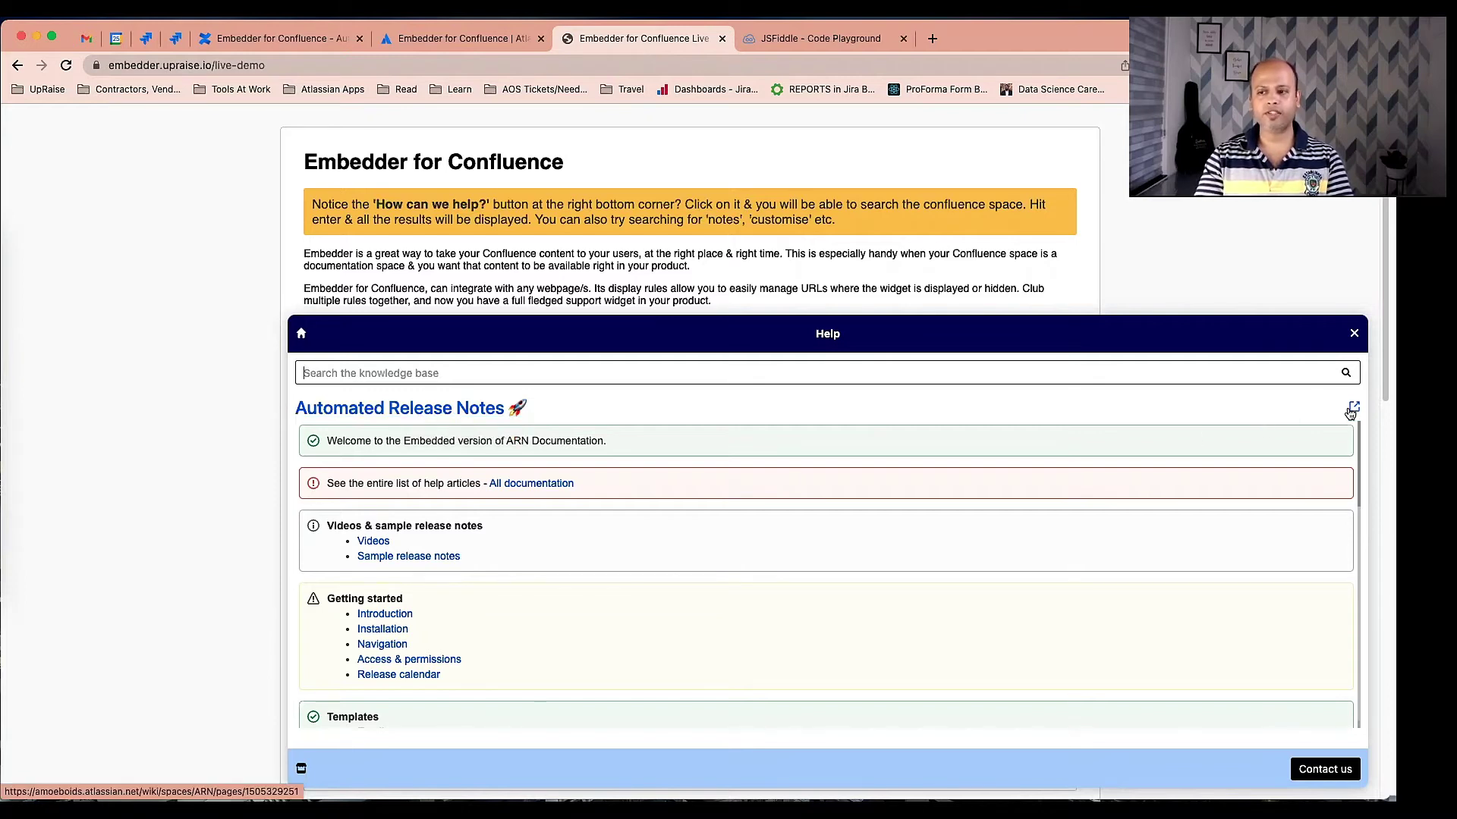
left_click(449, 416)
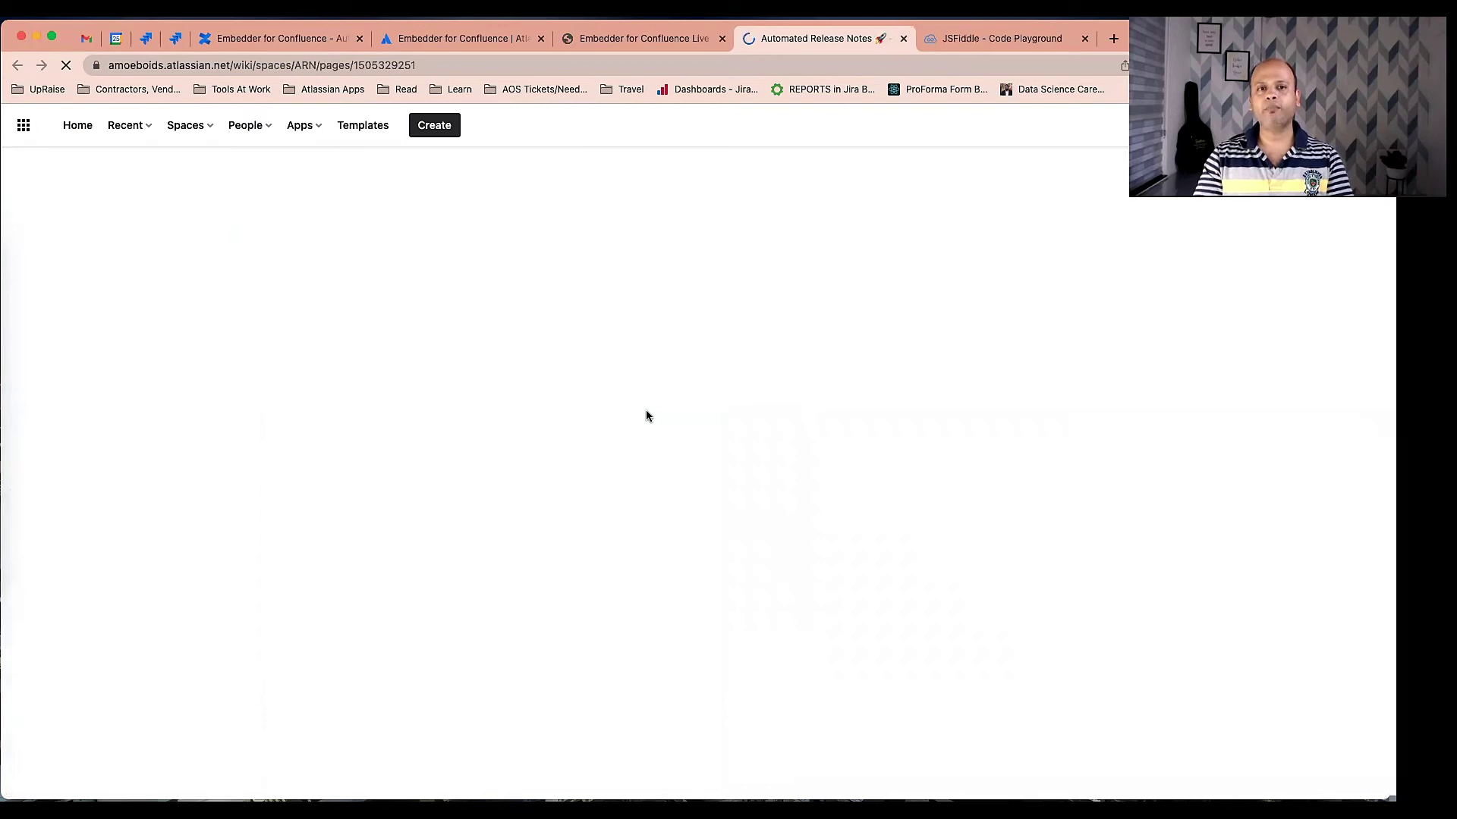
left_click(296, 47)
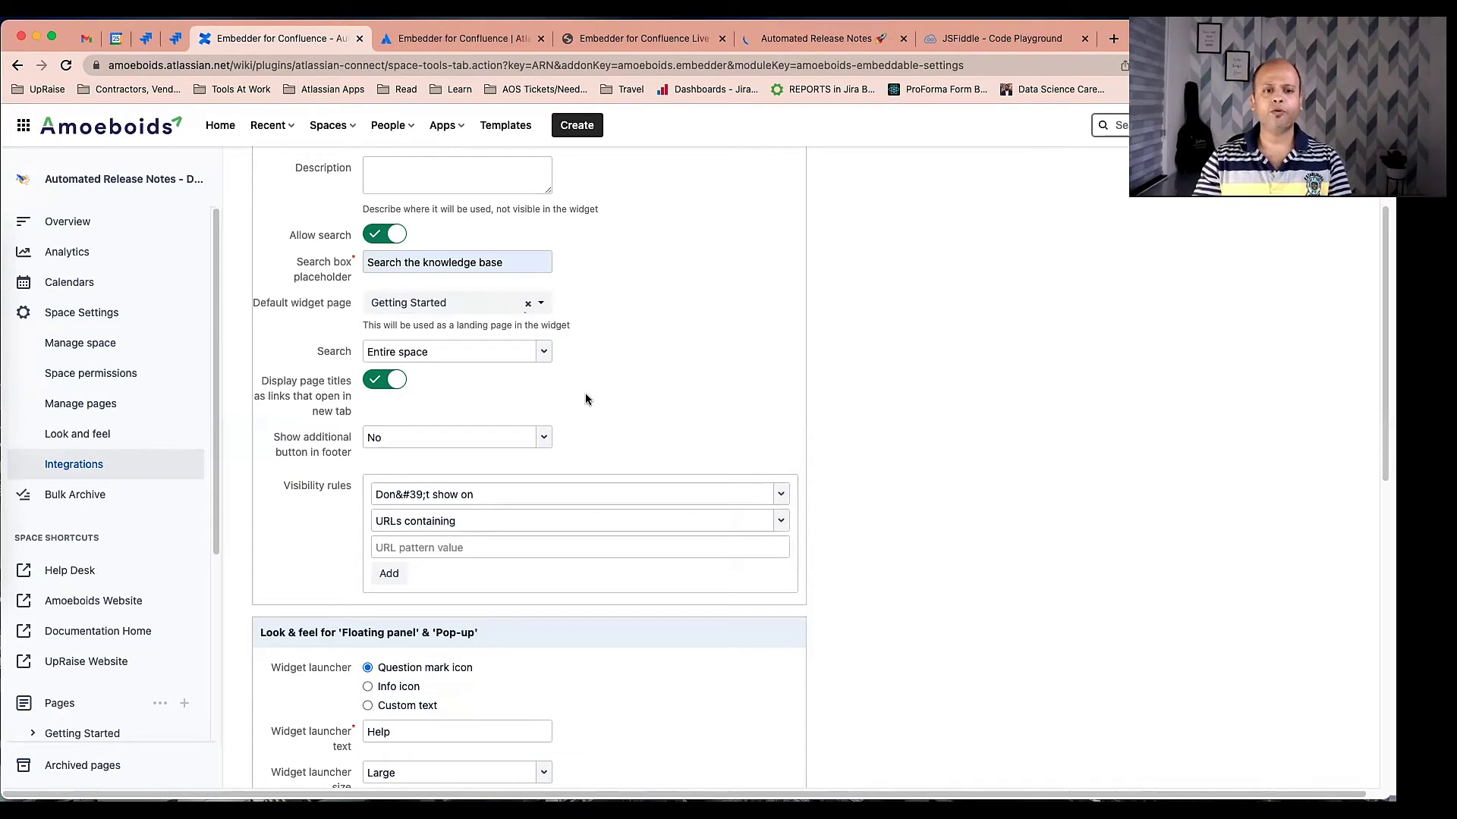
Turn on an additional footer button, keeping its text as 'Contact us'
scroll(616, 402, "down", 1)
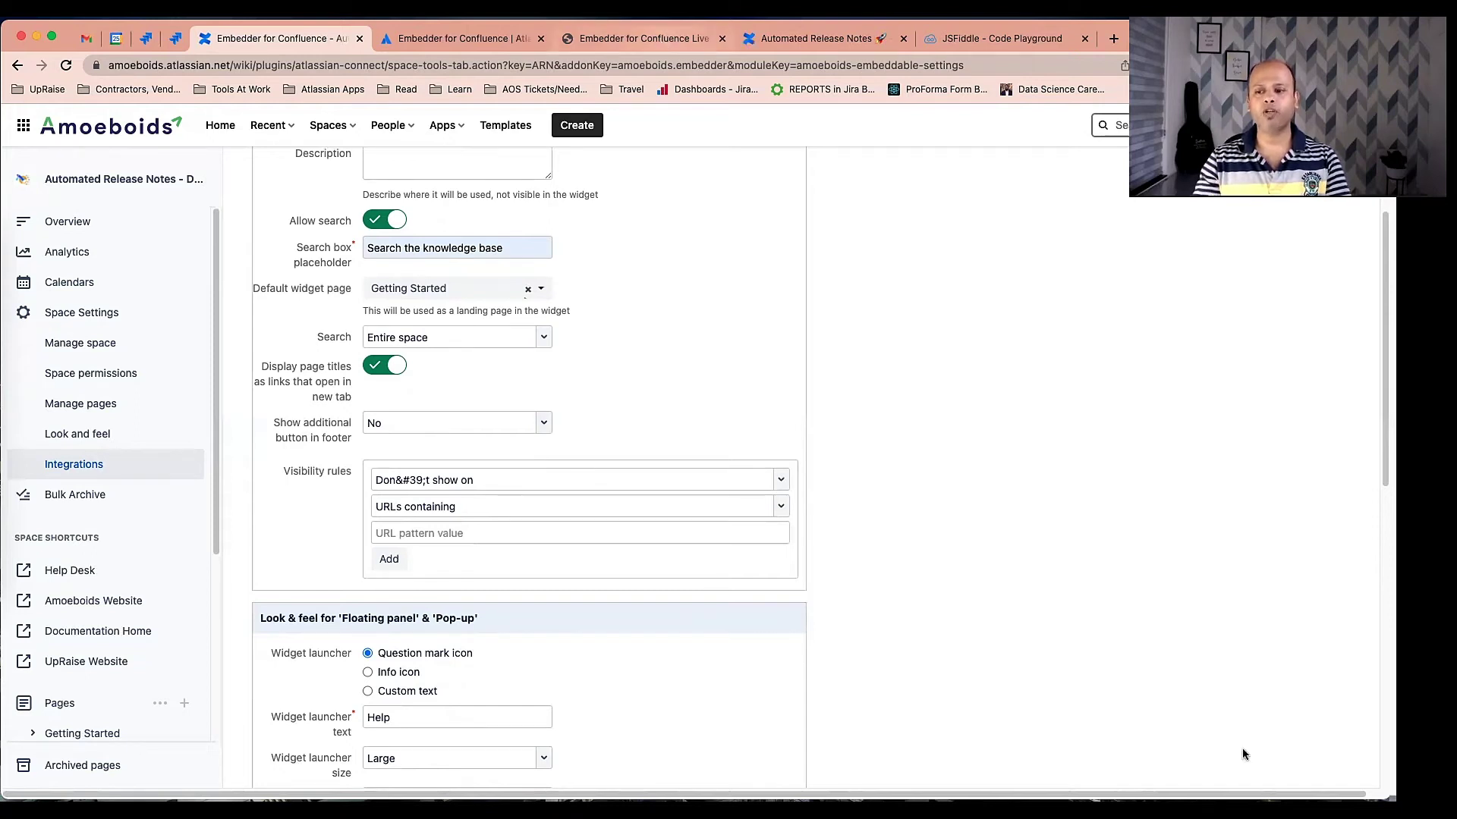
key("ctrl+Tab")
key("ctrl+Tab")
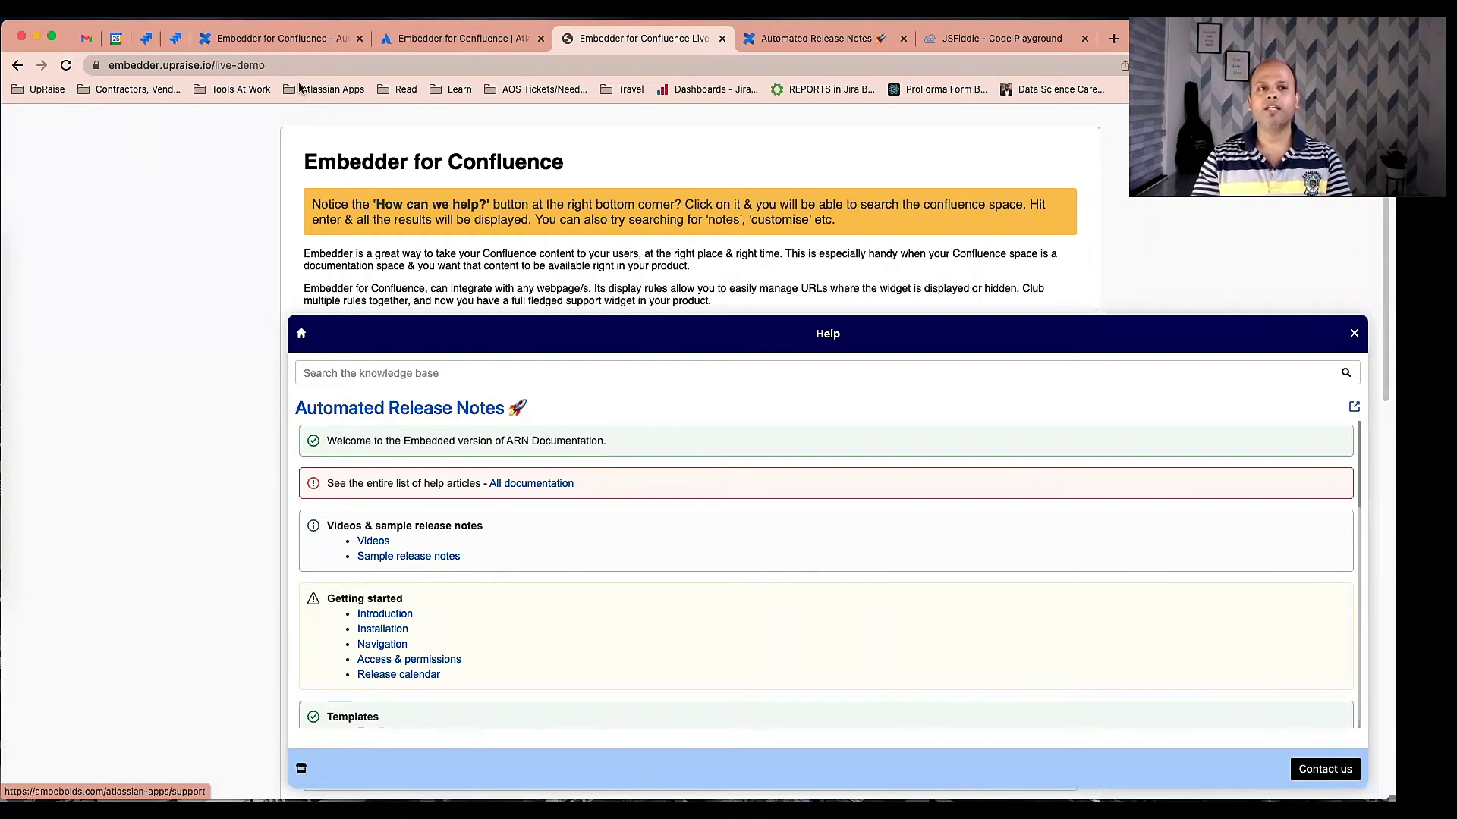
left_click(251, 42)
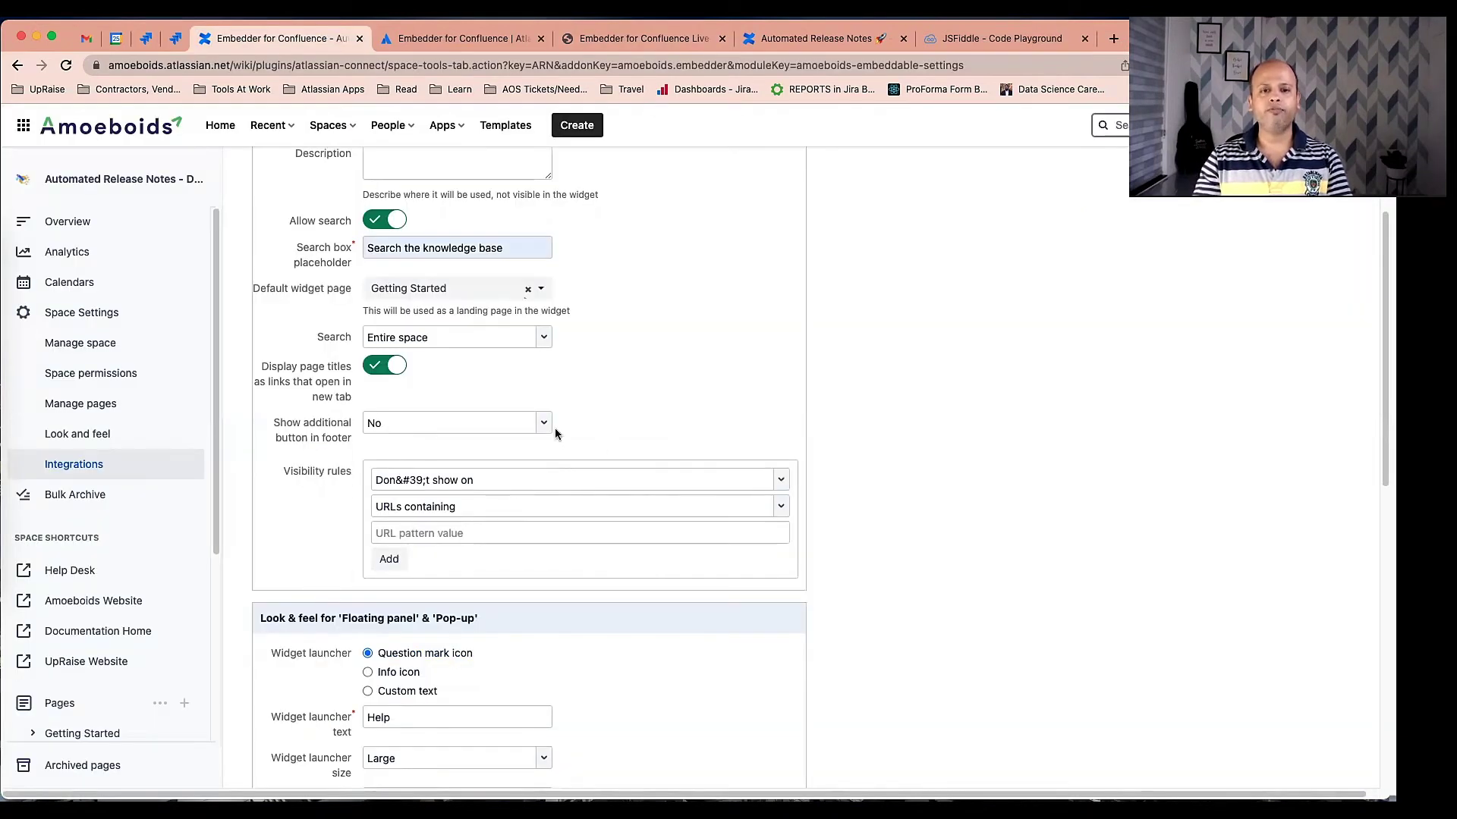
left_click(455, 422)
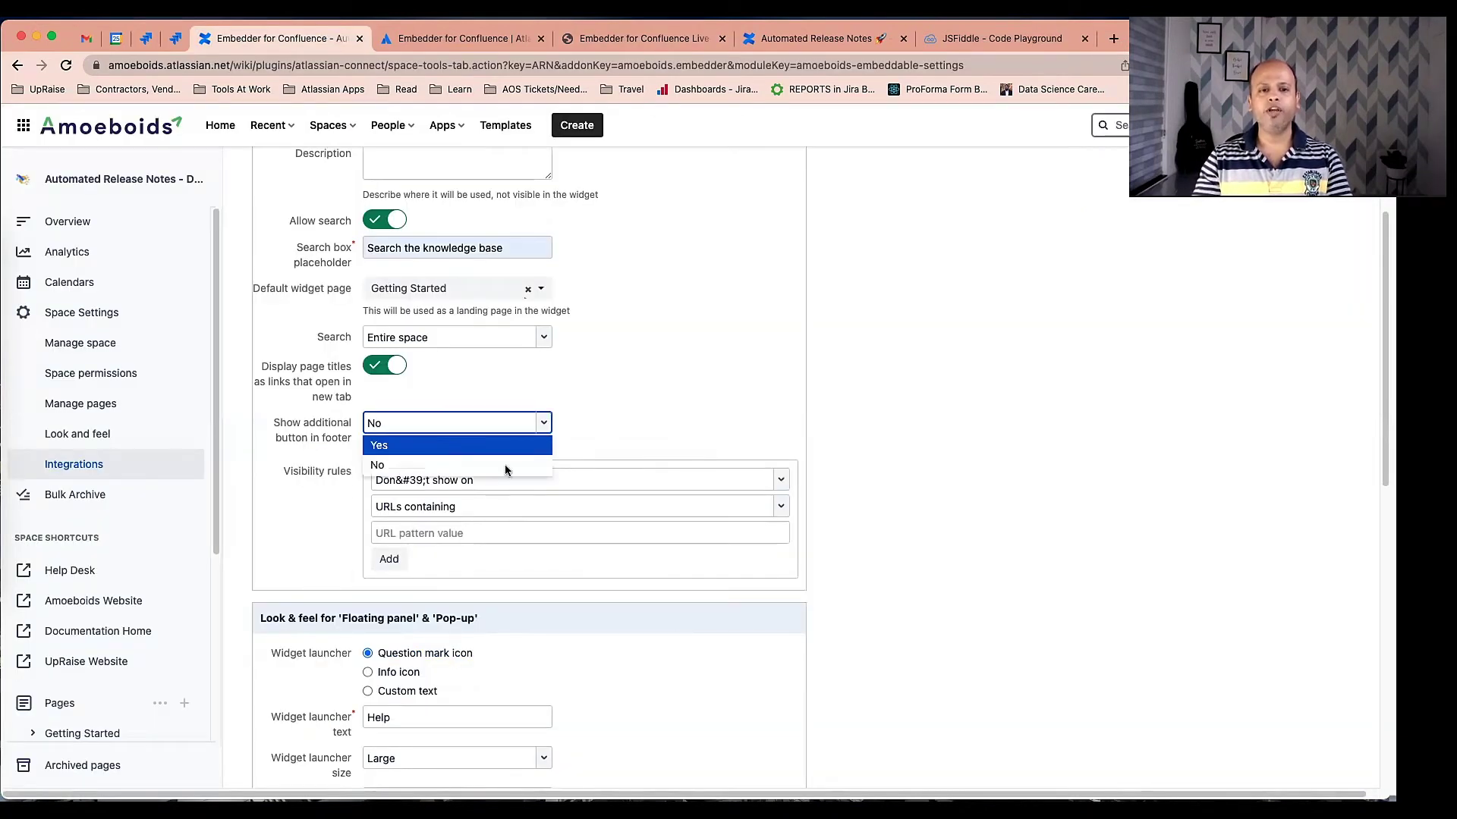
left_click(436, 446)
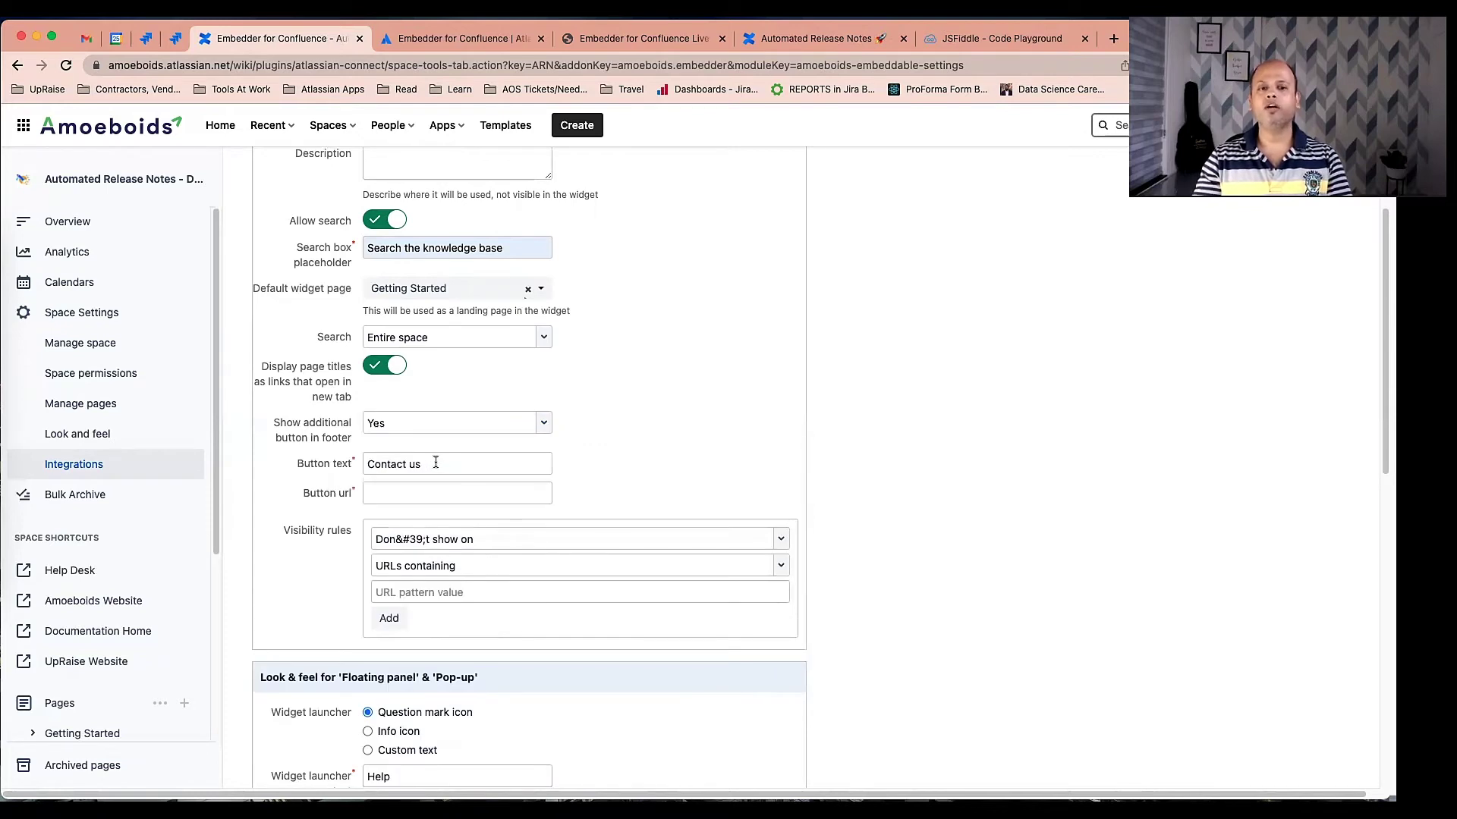
triple_click(435, 463)
left_click(436, 463)
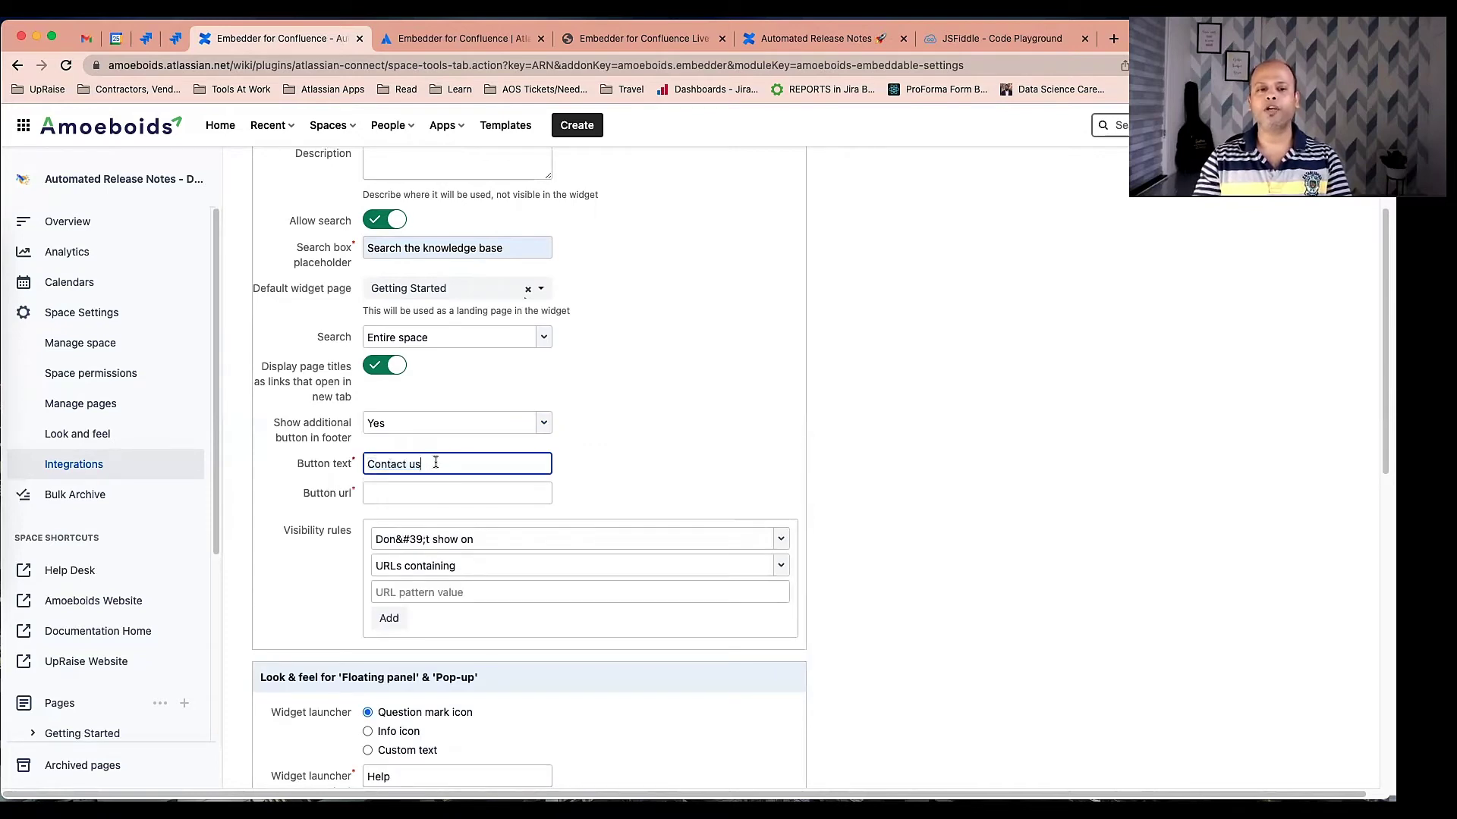
triple_click(435, 463)
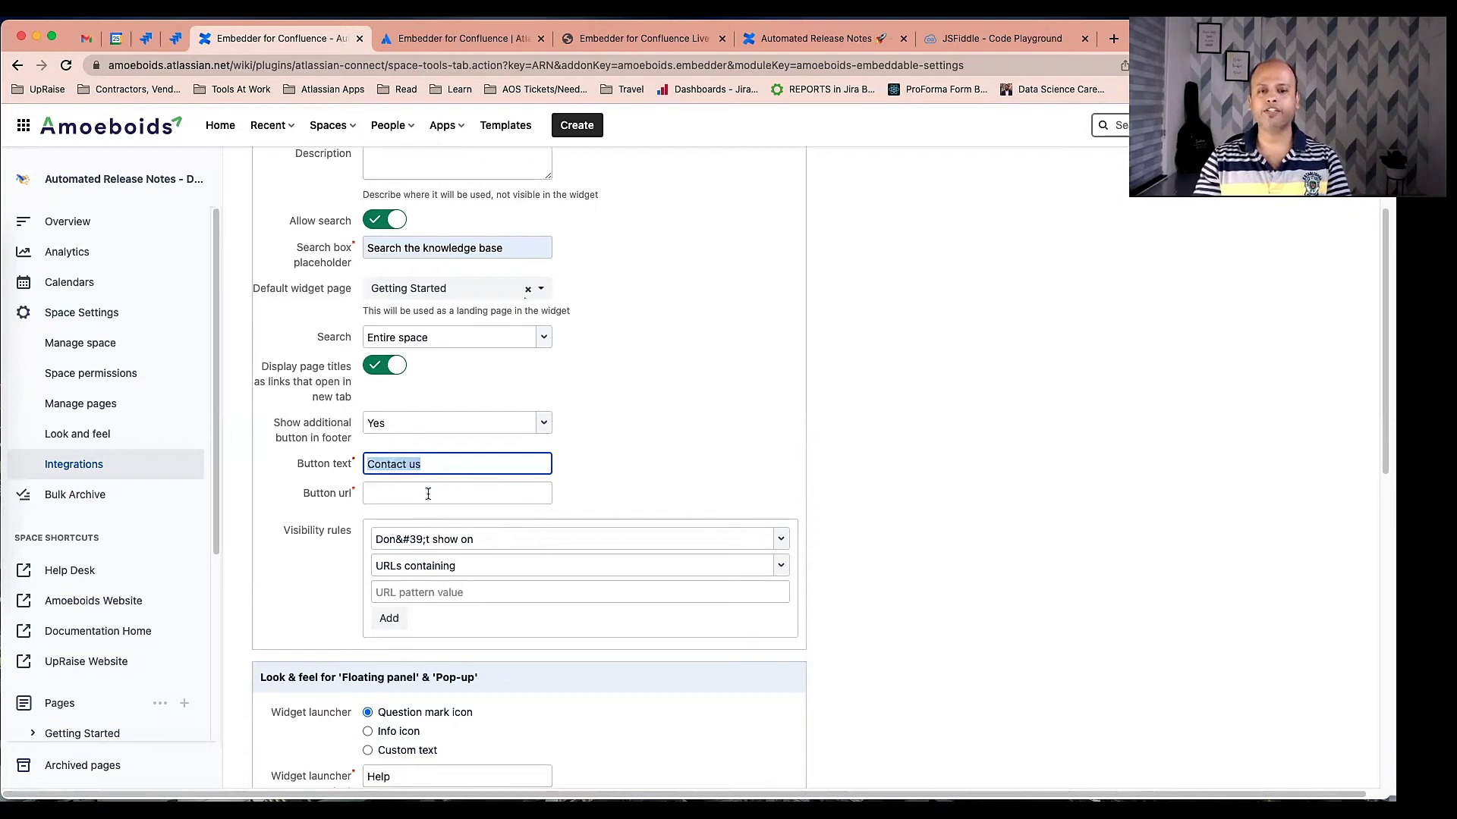
left_click(313, 538)
scroll(343, 576, "down", 2)
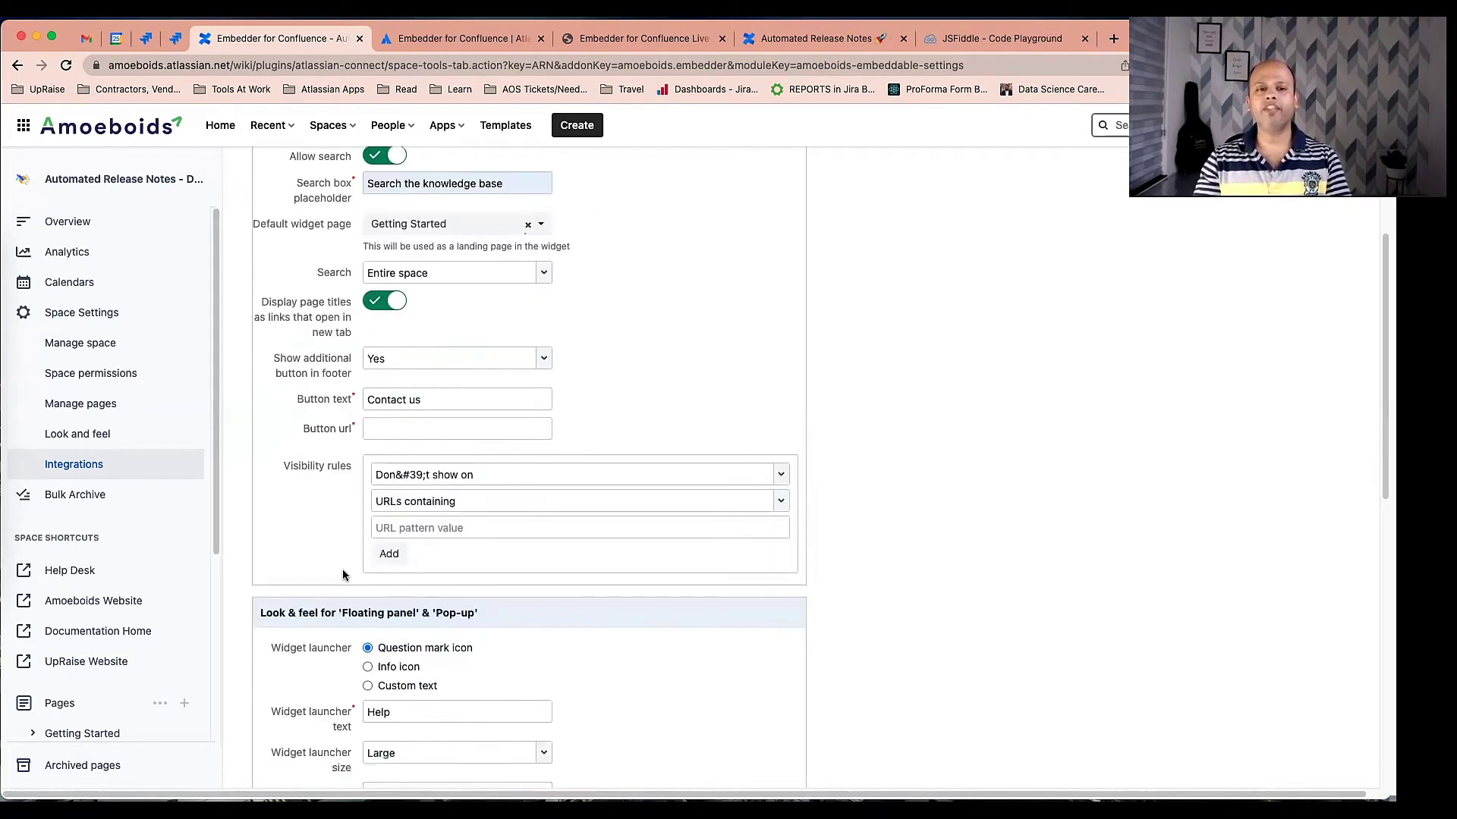
scroll(343, 575, "down", 5)
scroll(343, 575, "down", 6)
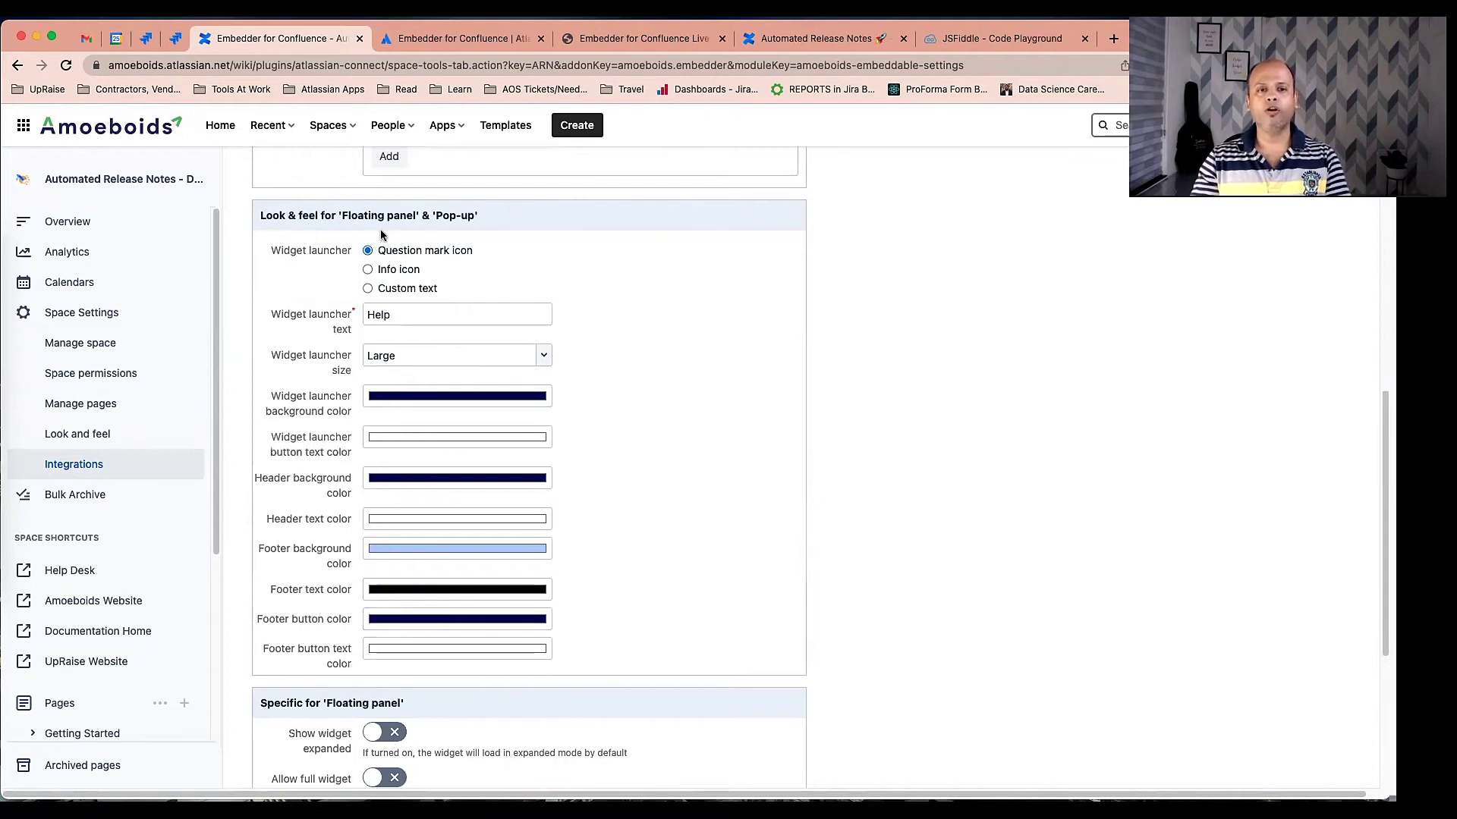
scroll(454, 288, "up", 7)
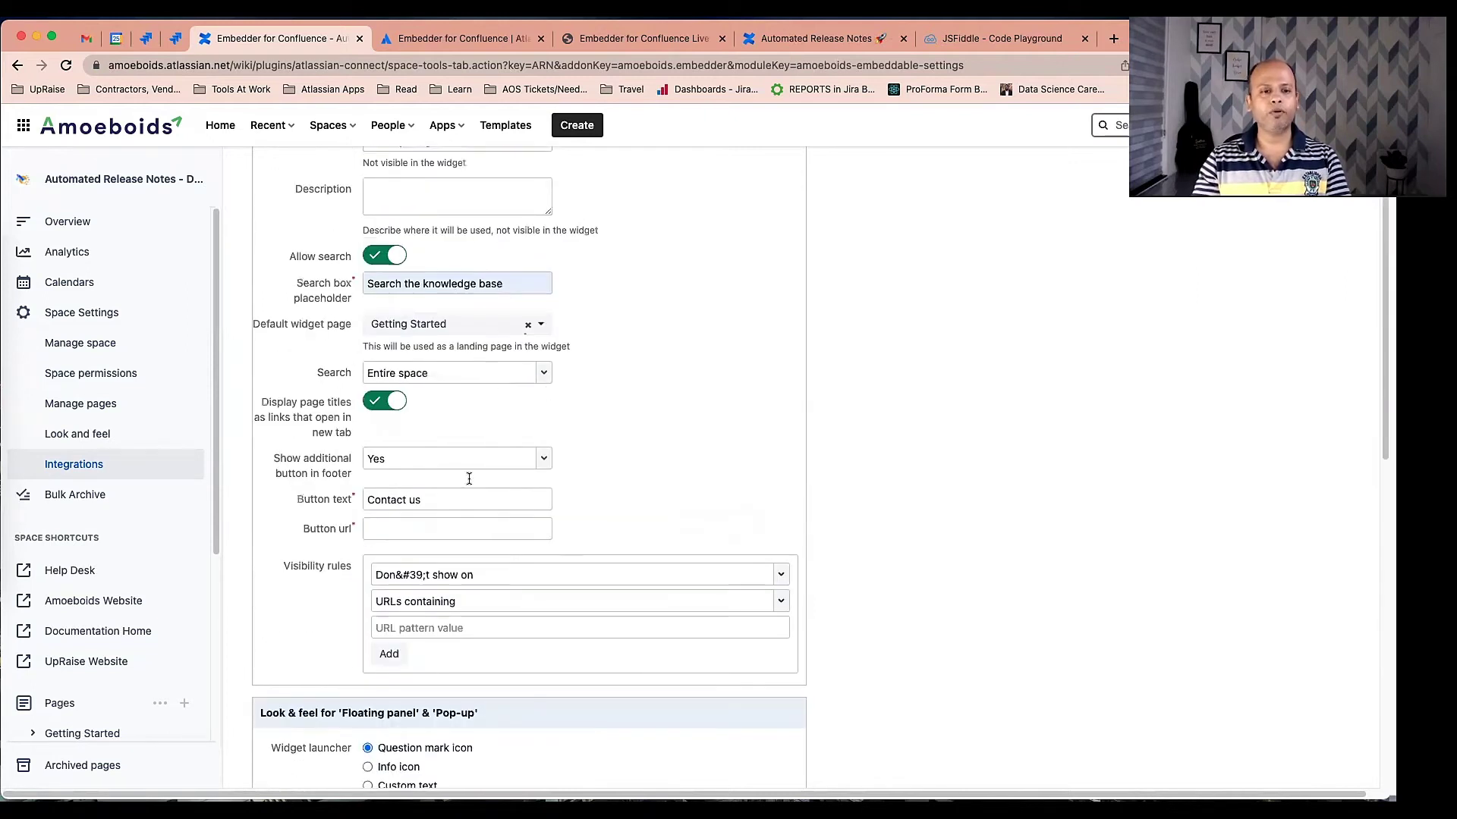
left_click(434, 526)
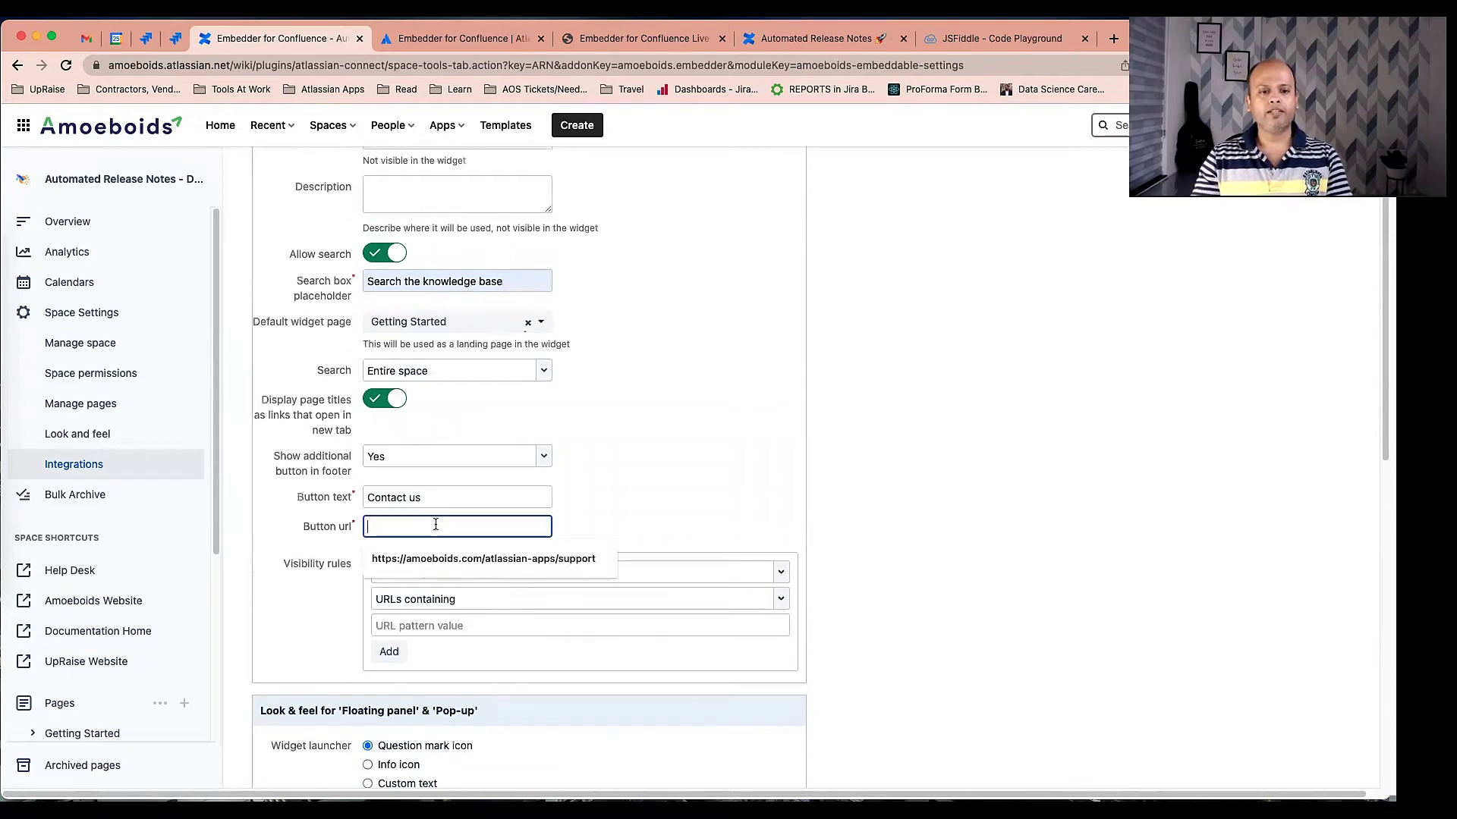
left_click(507, 561)
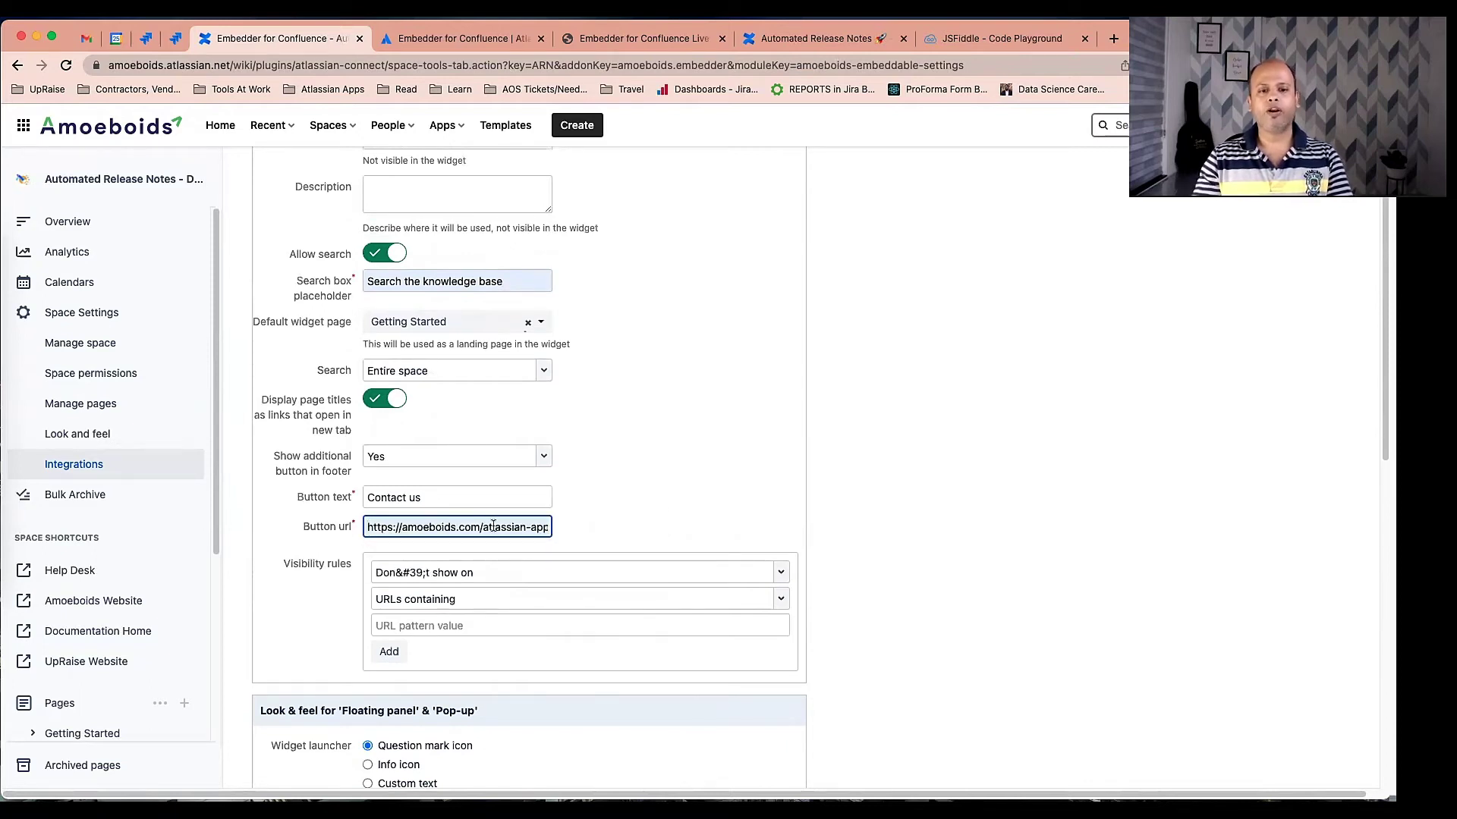
left_click(625, 484)
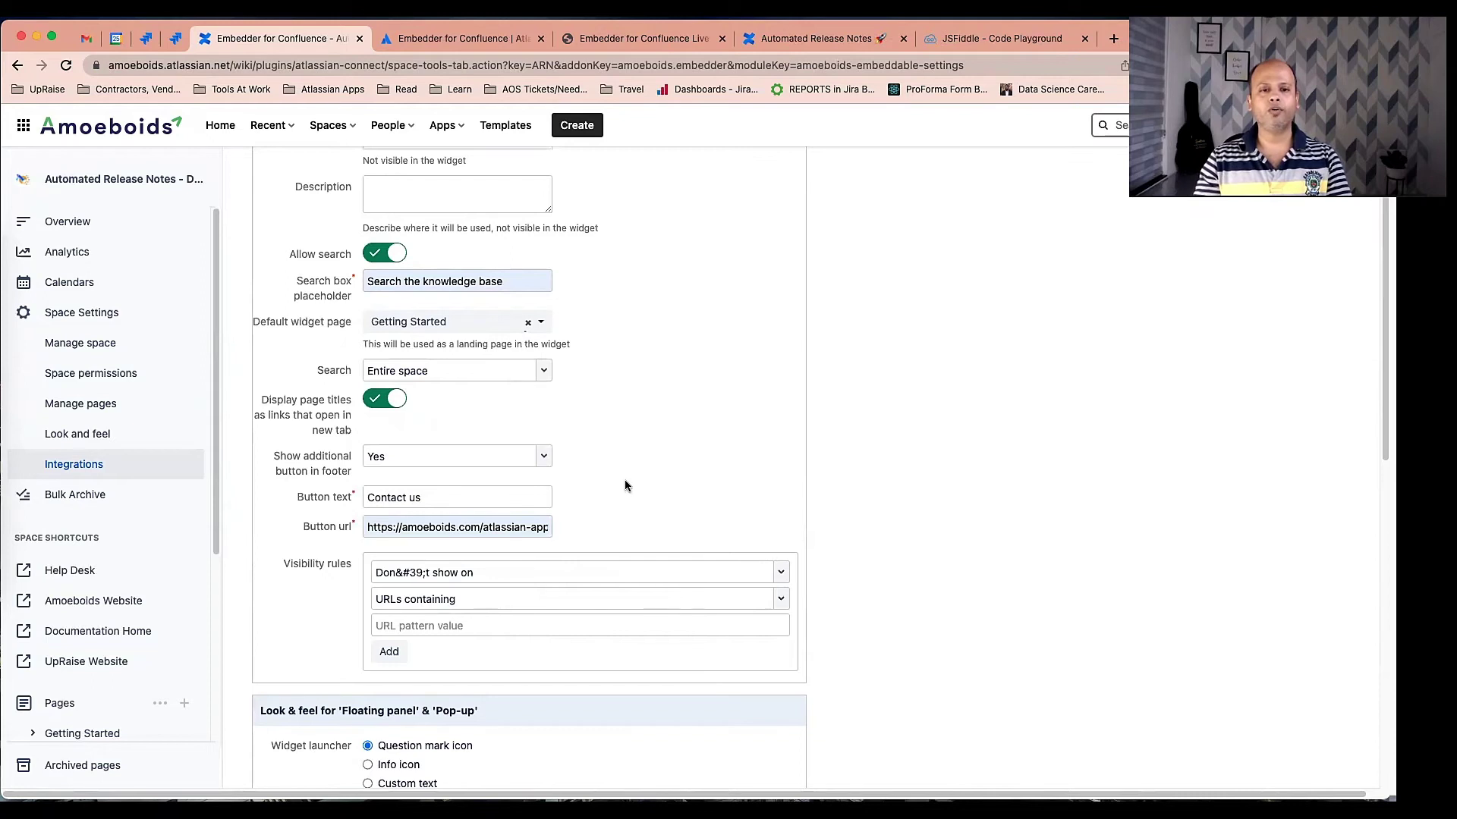
After trying the question mark and info icons, set the launcher to custom text 'Help' at Large size
scroll(611, 498, "down", 3)
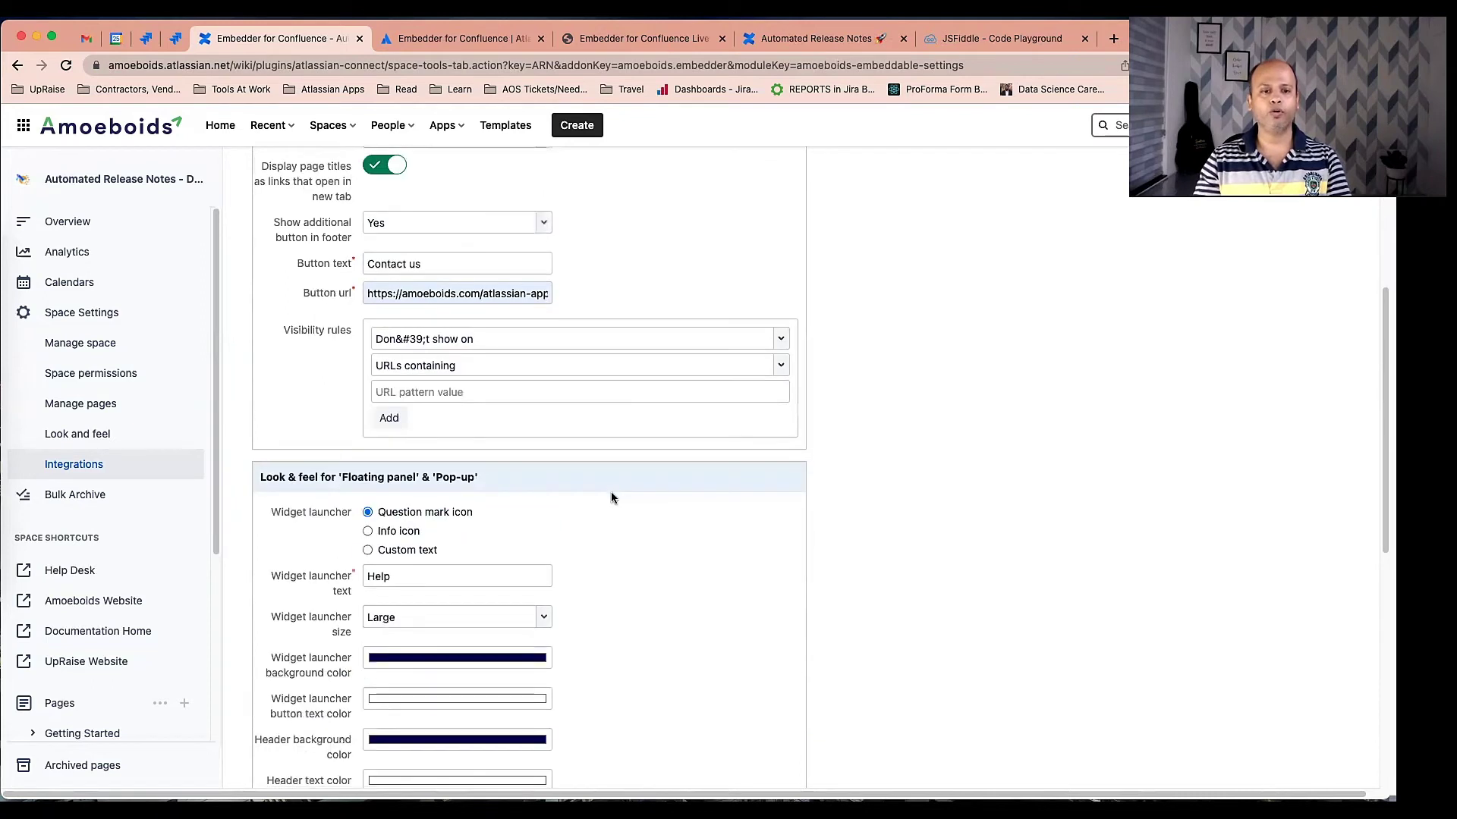
scroll(528, 406, "down", 4)
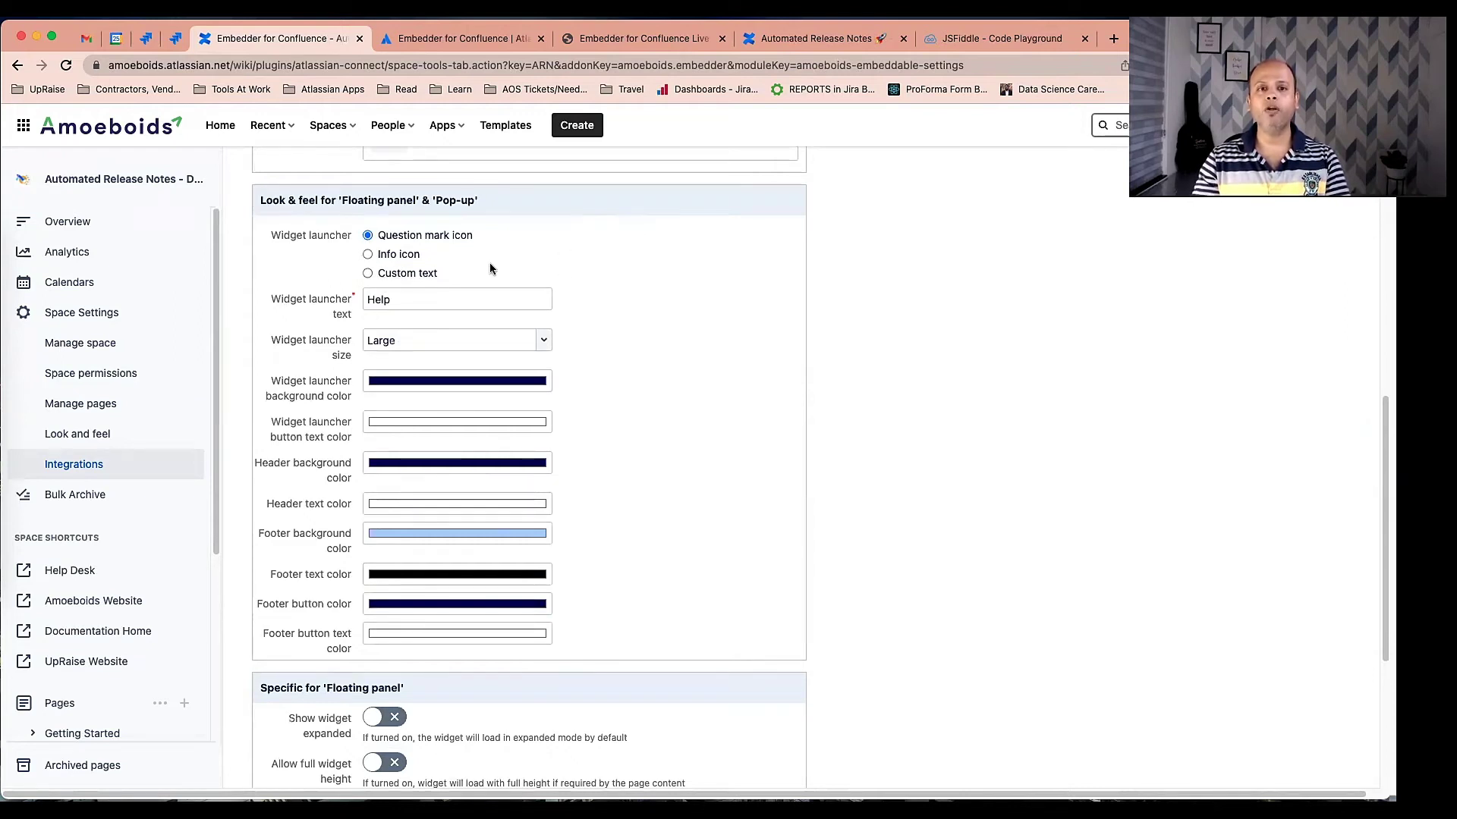
left_click(367, 235)
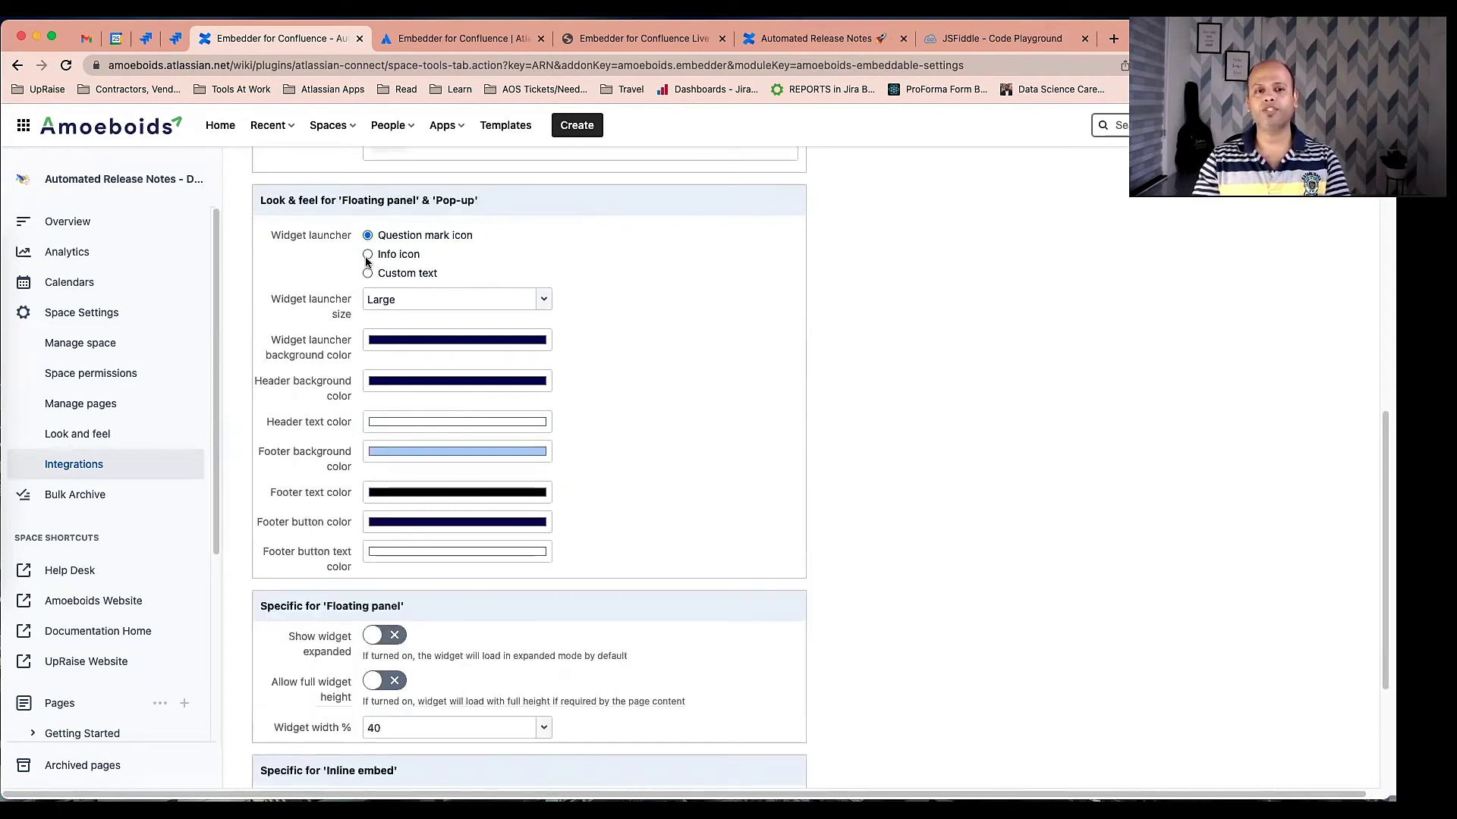
left_click(367, 255)
left_click(367, 274)
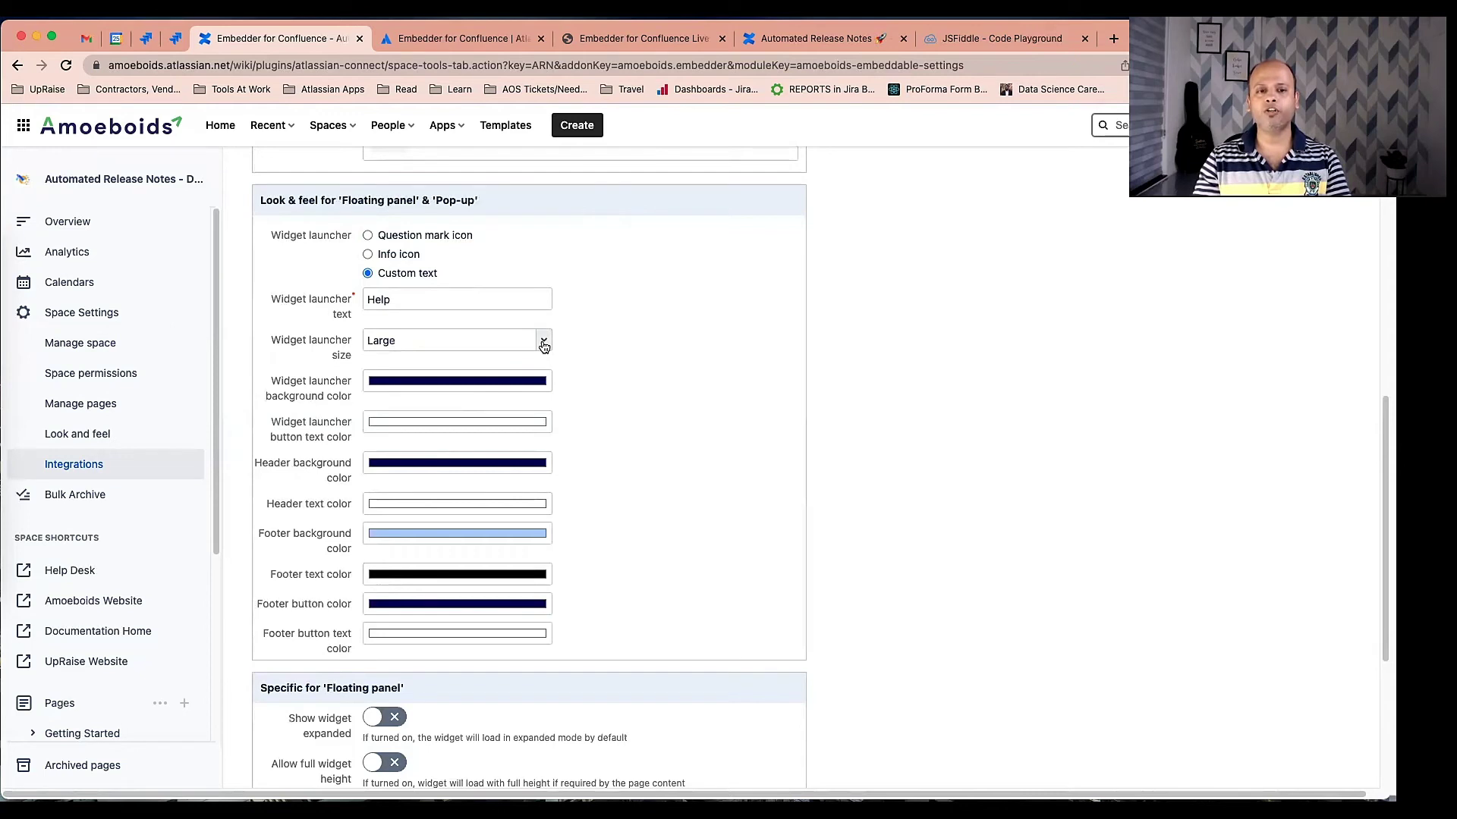
left_click(543, 346)
left_click(597, 345)
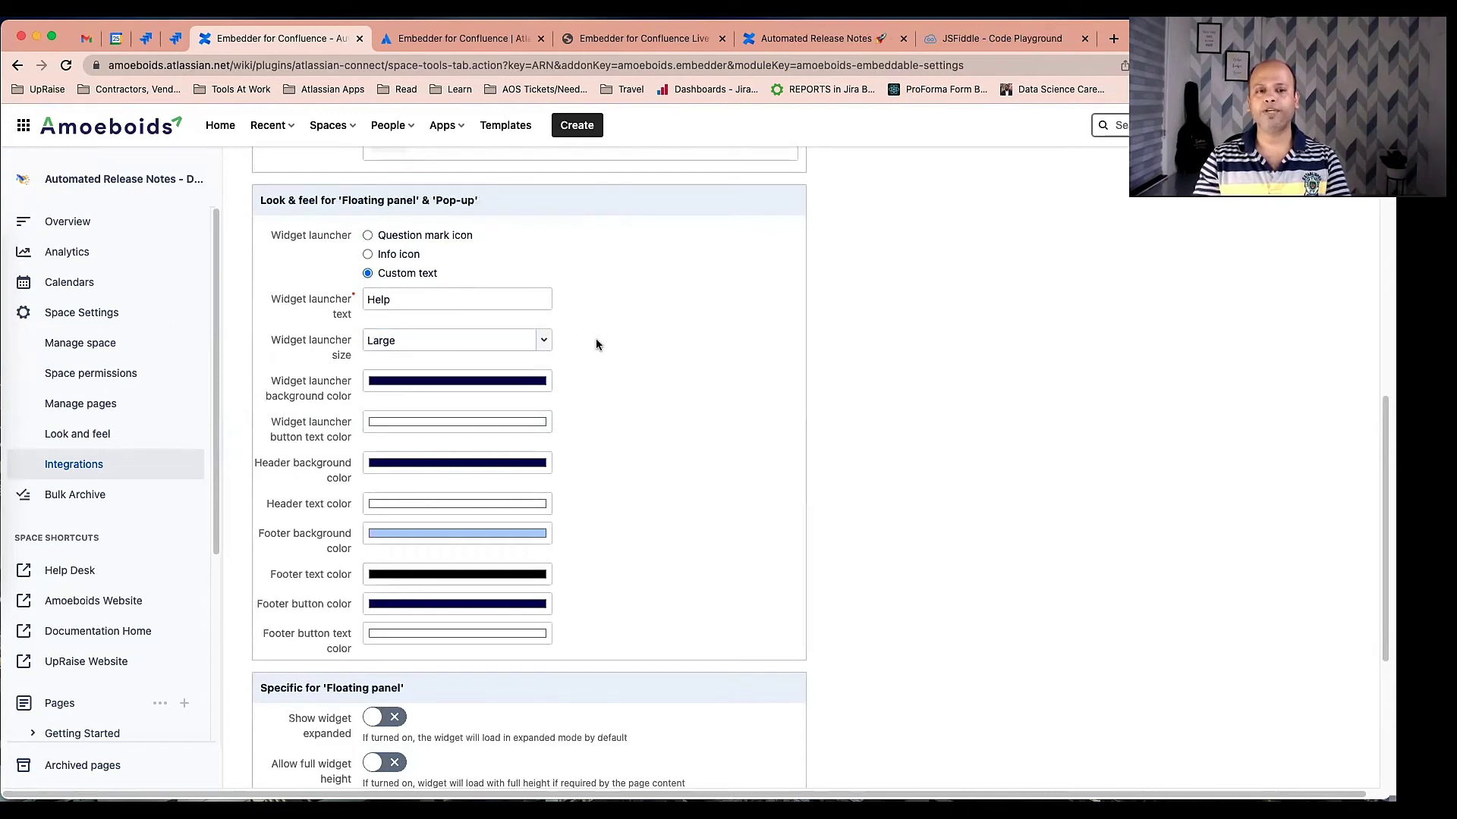
scroll(592, 408, "down", 2)
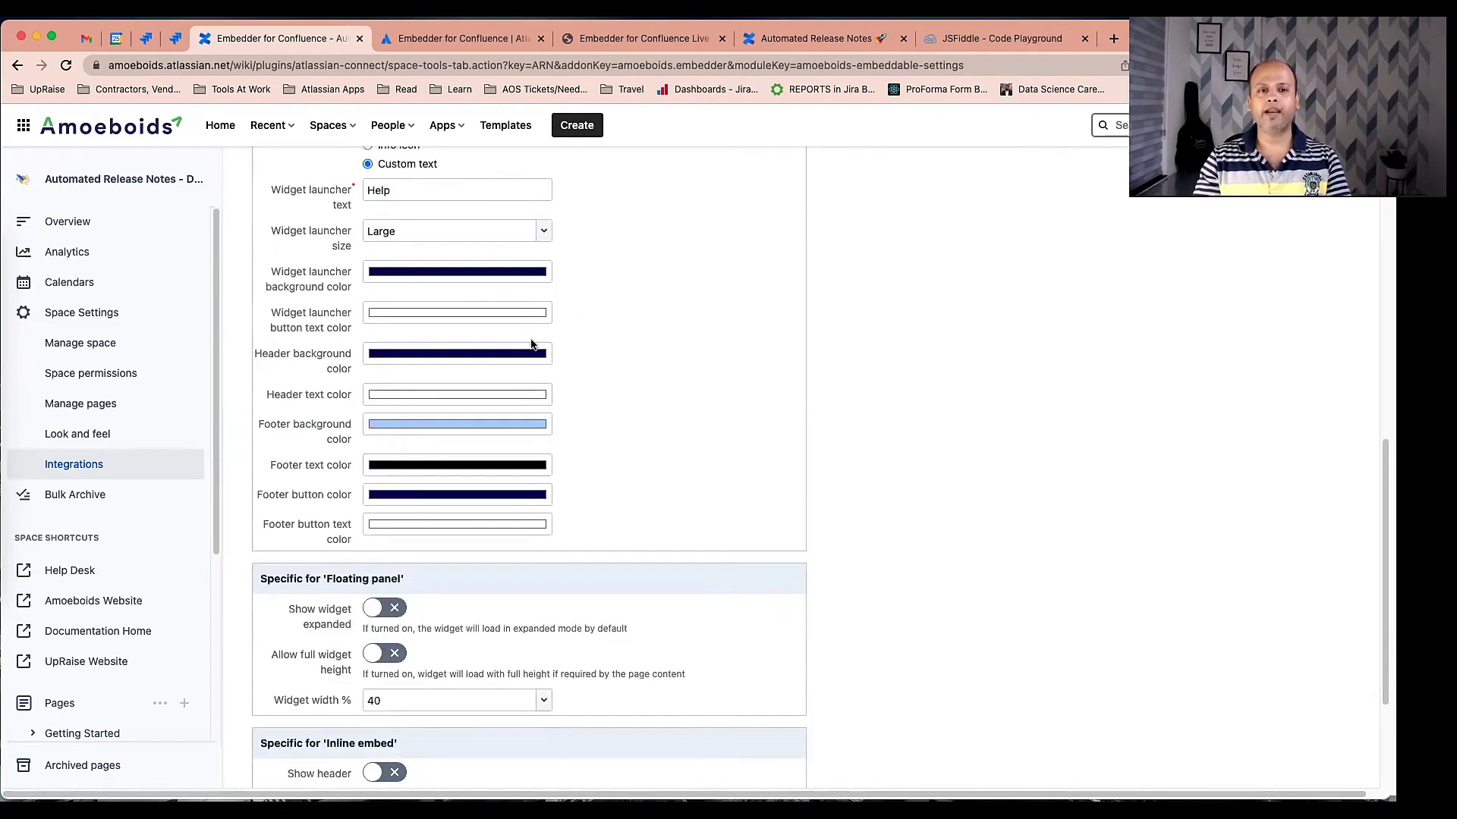
scroll(411, 345, "up", 2)
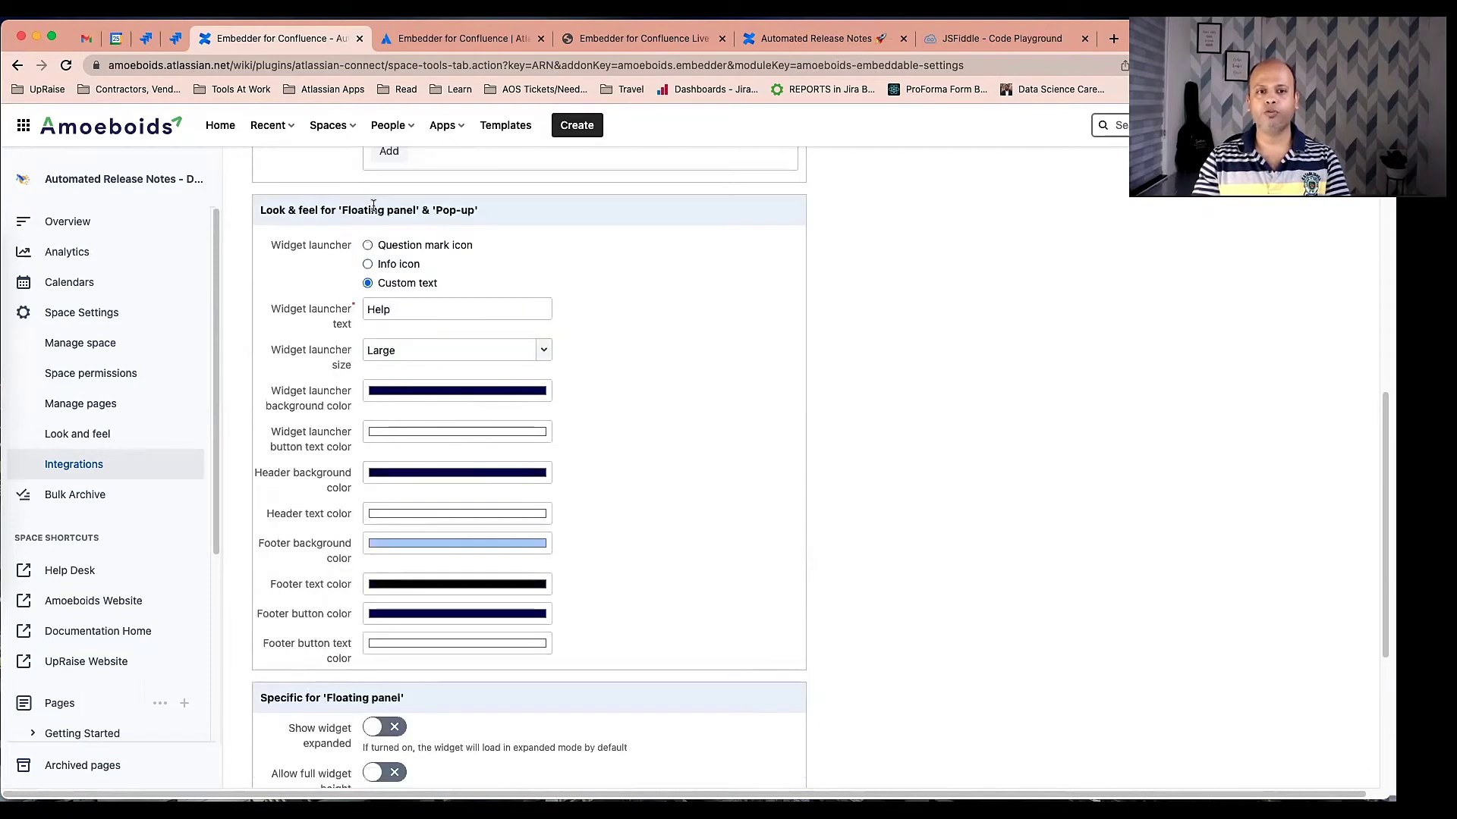
triple_click(416, 207)
left_click(458, 219)
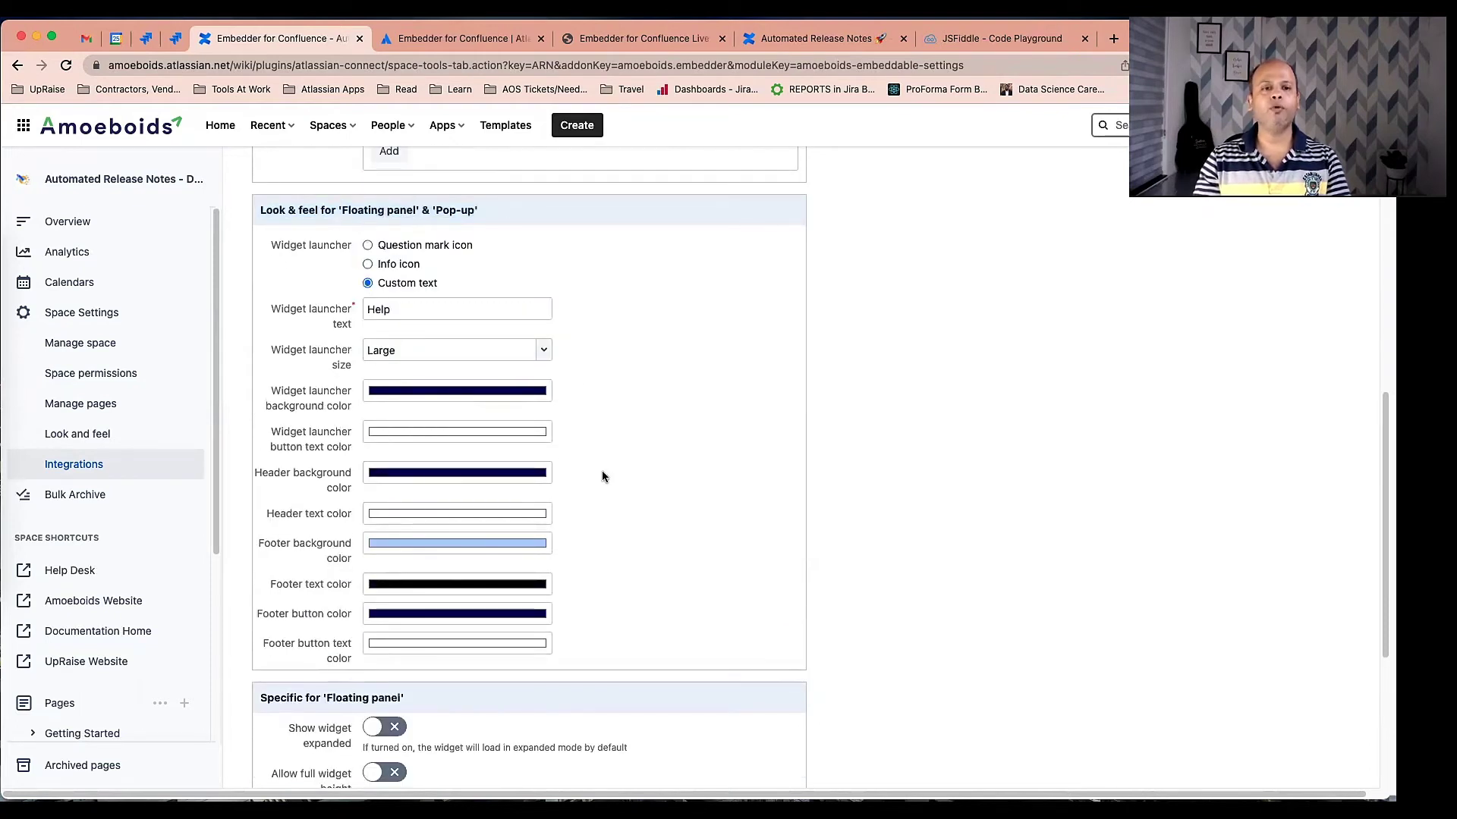
scroll(603, 471, "down", 2)
scroll(425, 380, "up", 1)
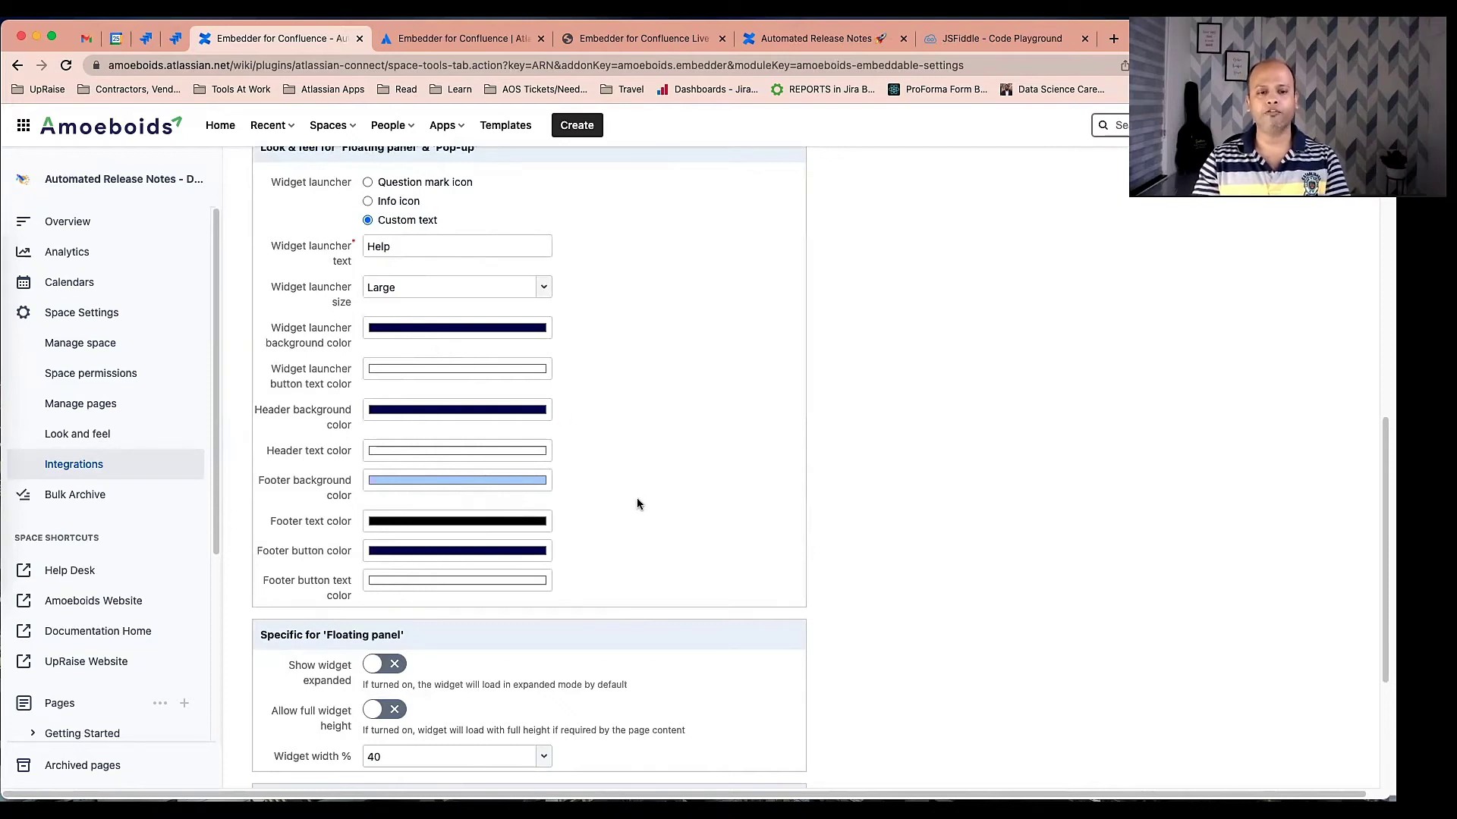
Toggle Show widget expanded and Allow full widget height on then off, keeping width at 40 percent
scroll(637, 504, "down", 1)
scroll(637, 504, "down", 5)
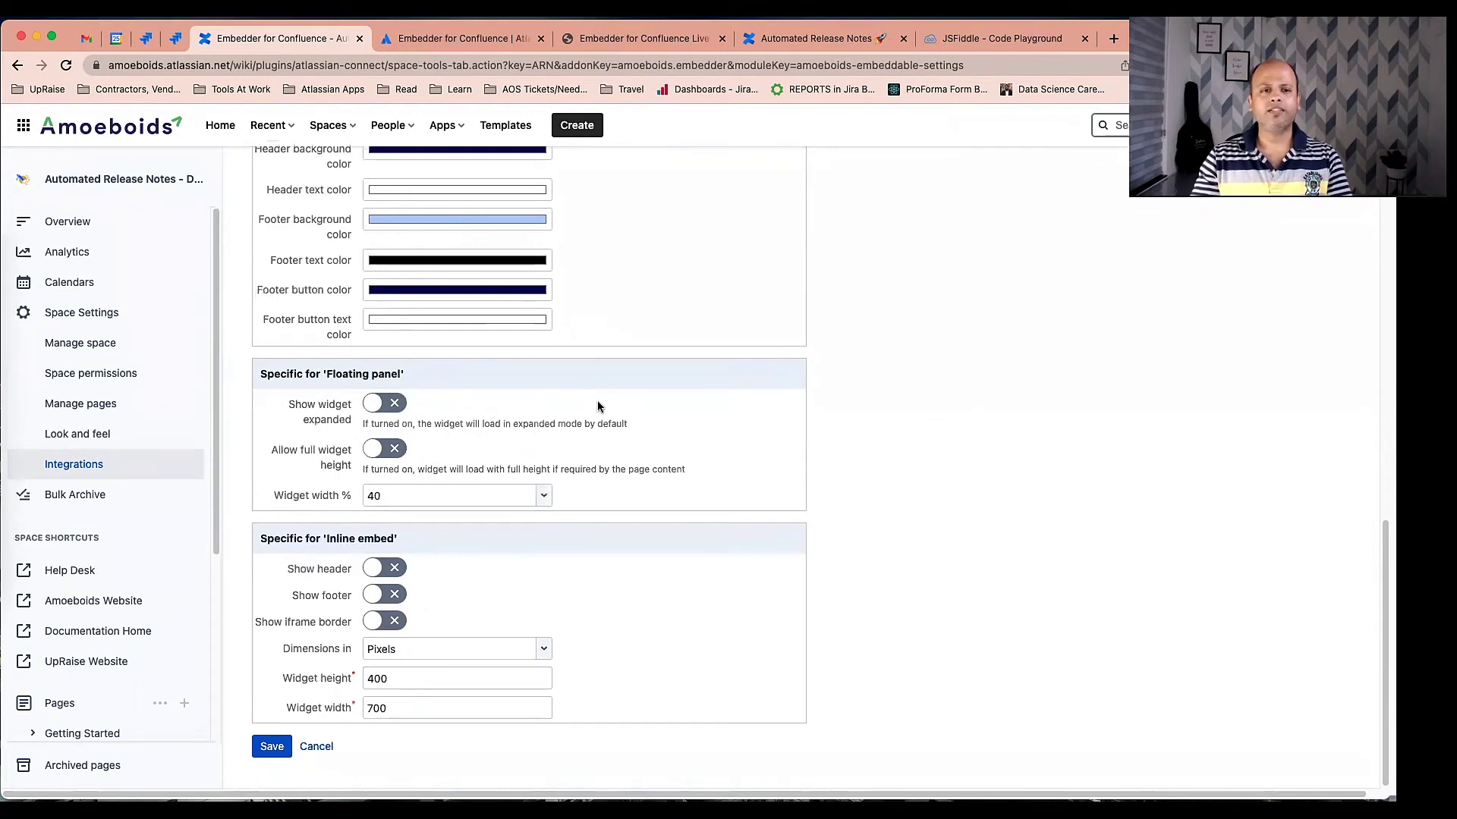
scroll(598, 401, "up", 3)
scroll(568, 427, "down", 3)
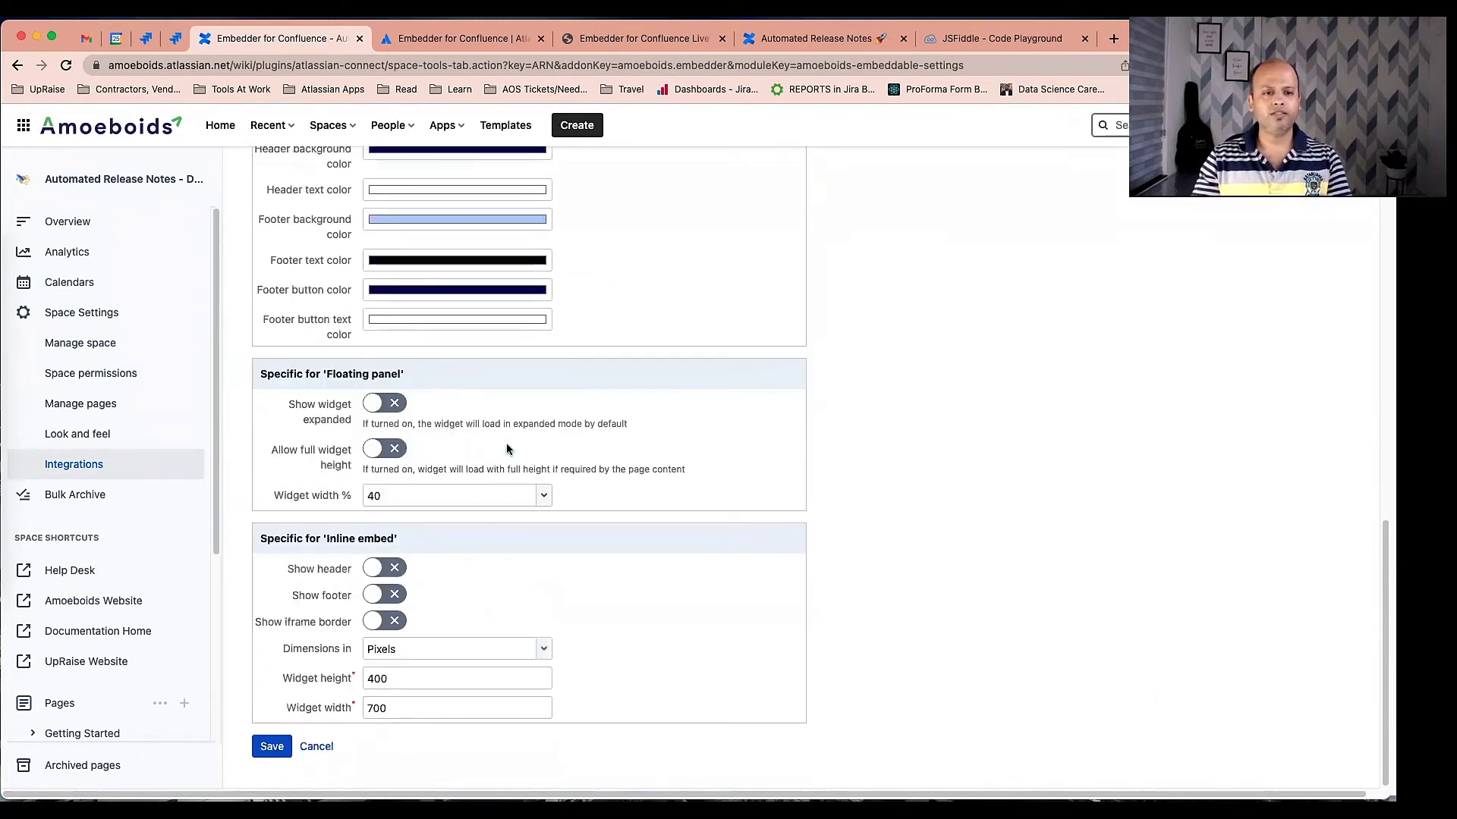
left_click(371, 409)
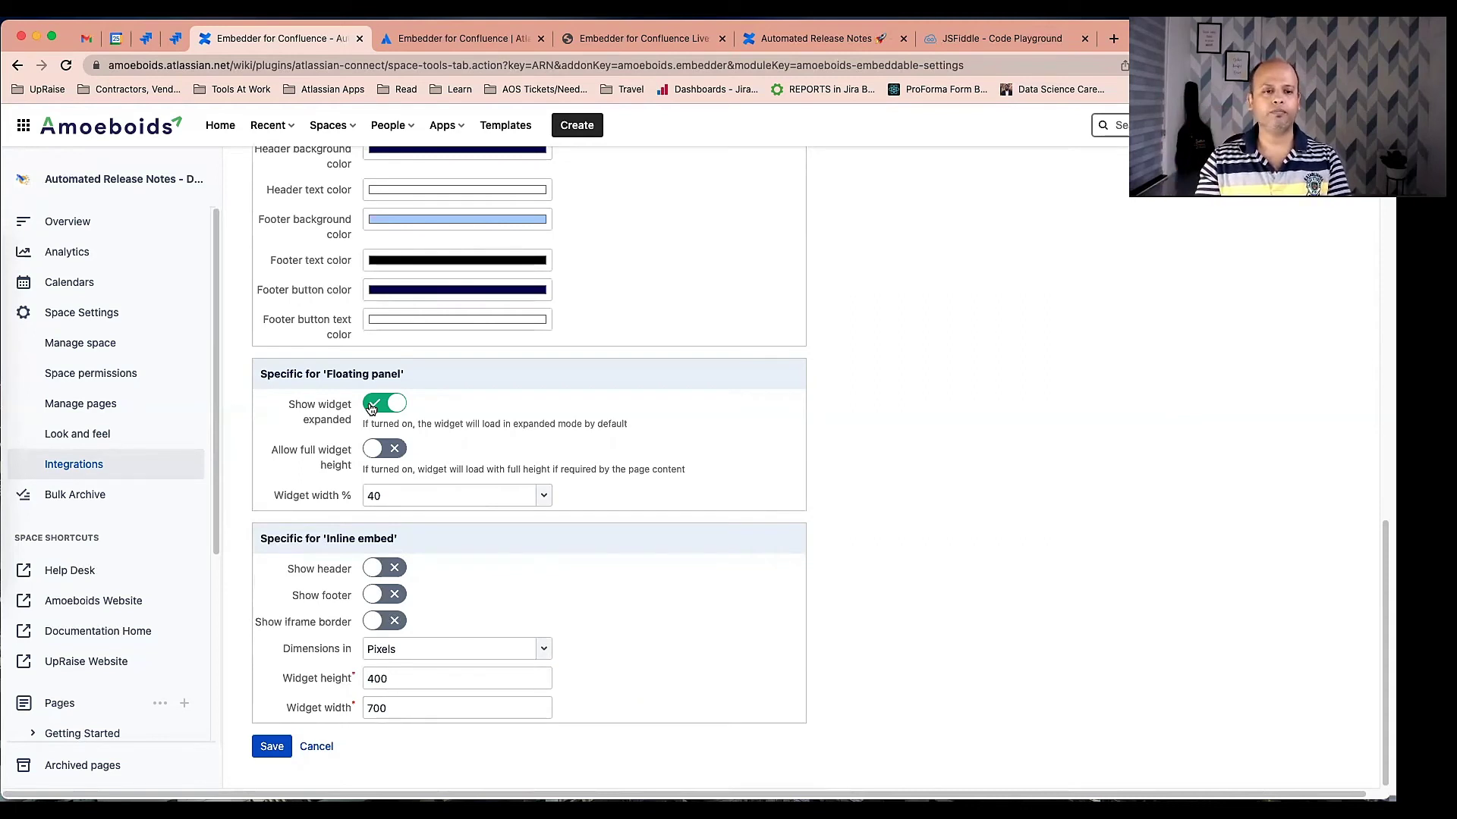
left_click(371, 408)
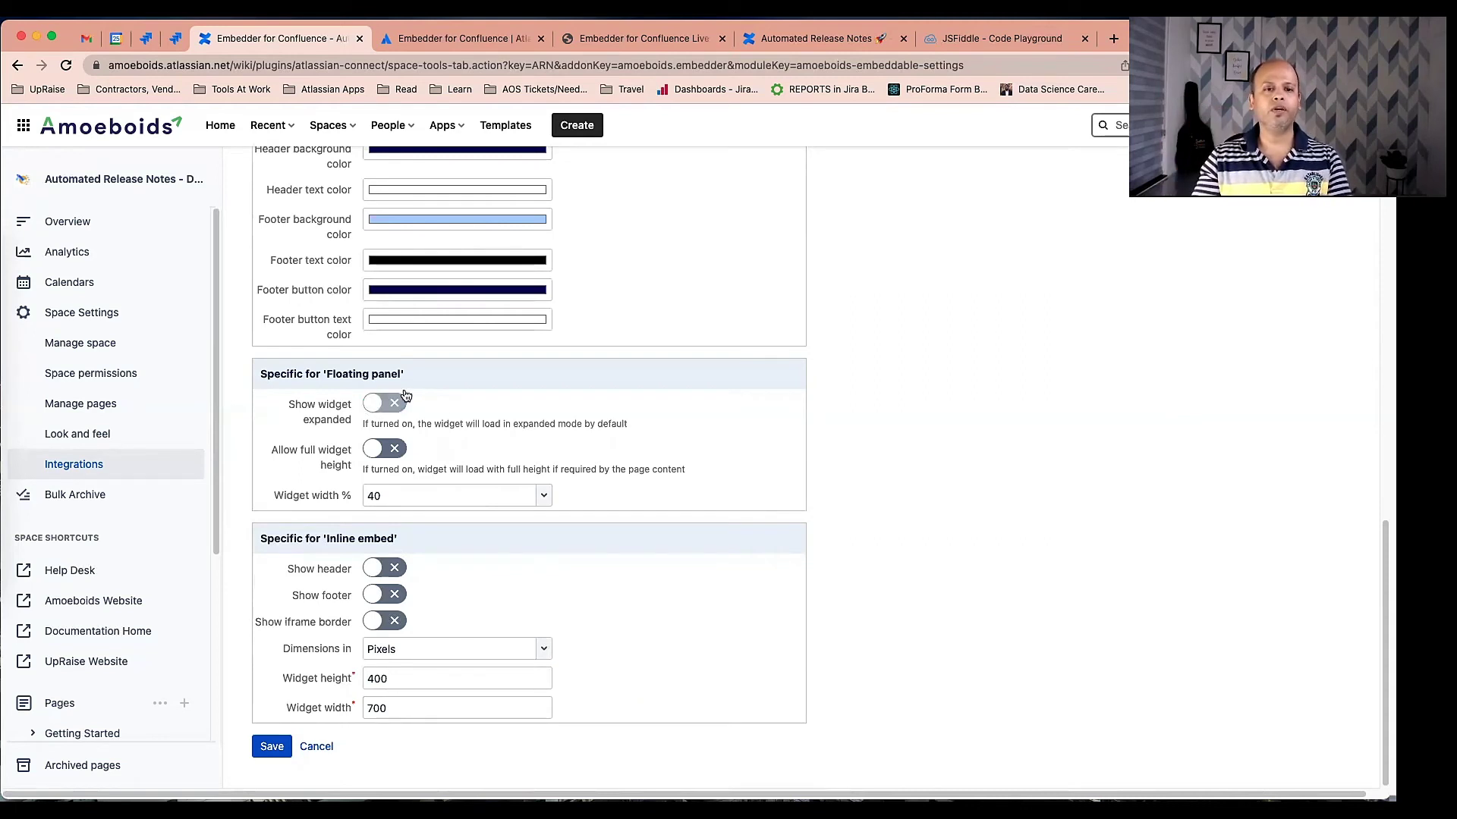
left_click(385, 453)
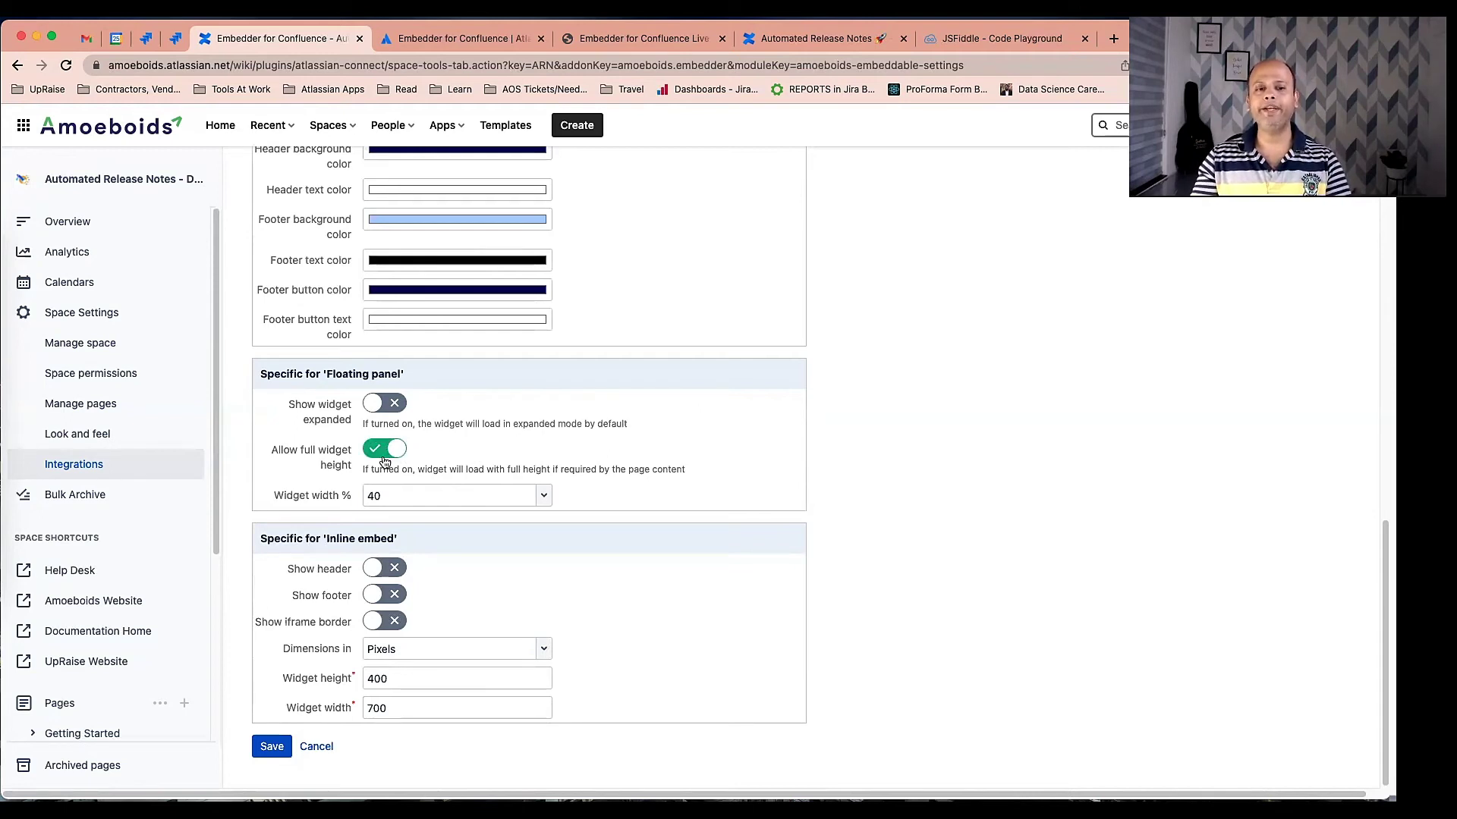
left_click(544, 497)
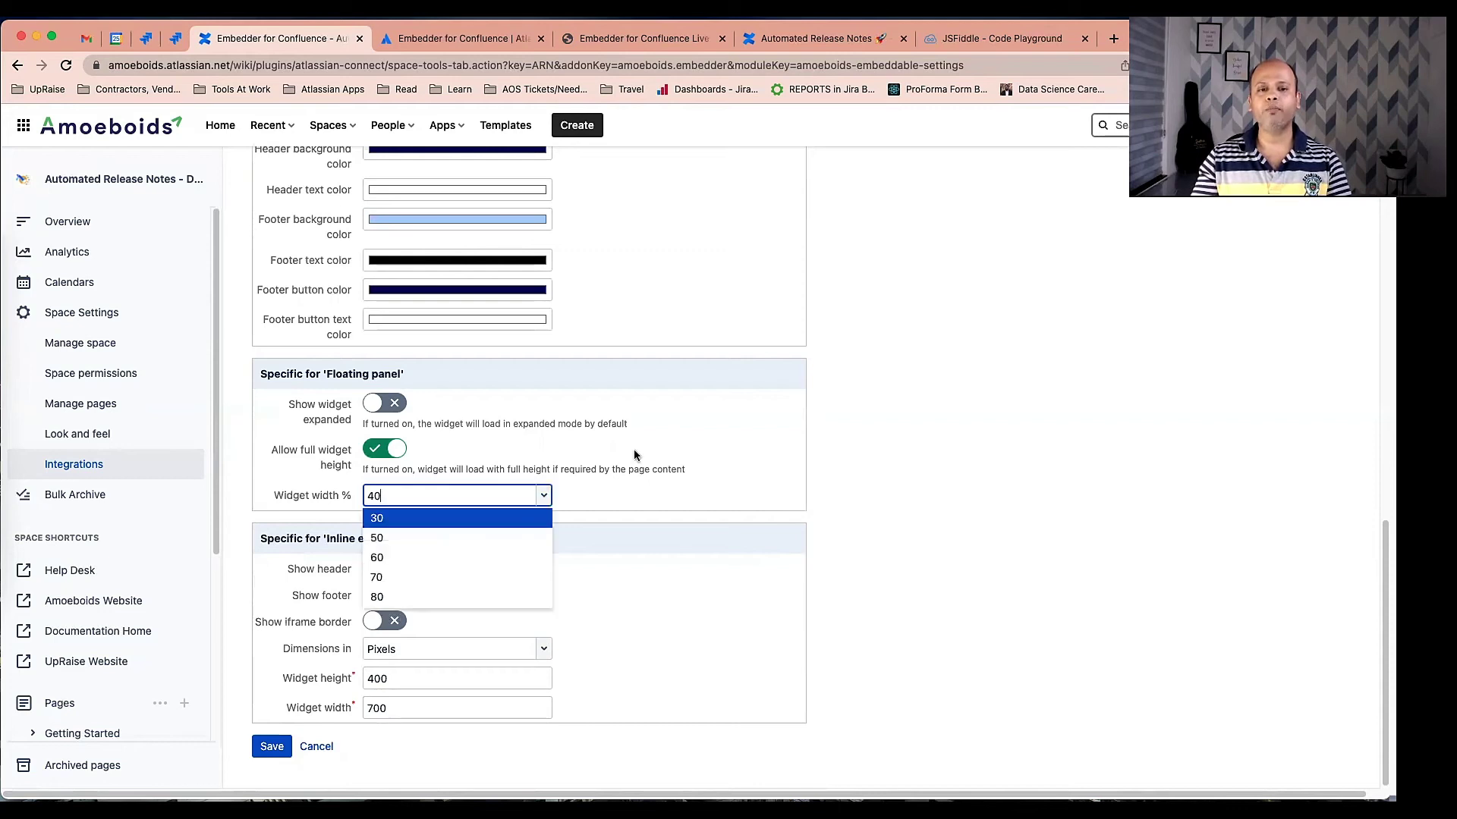
left_click(642, 460)
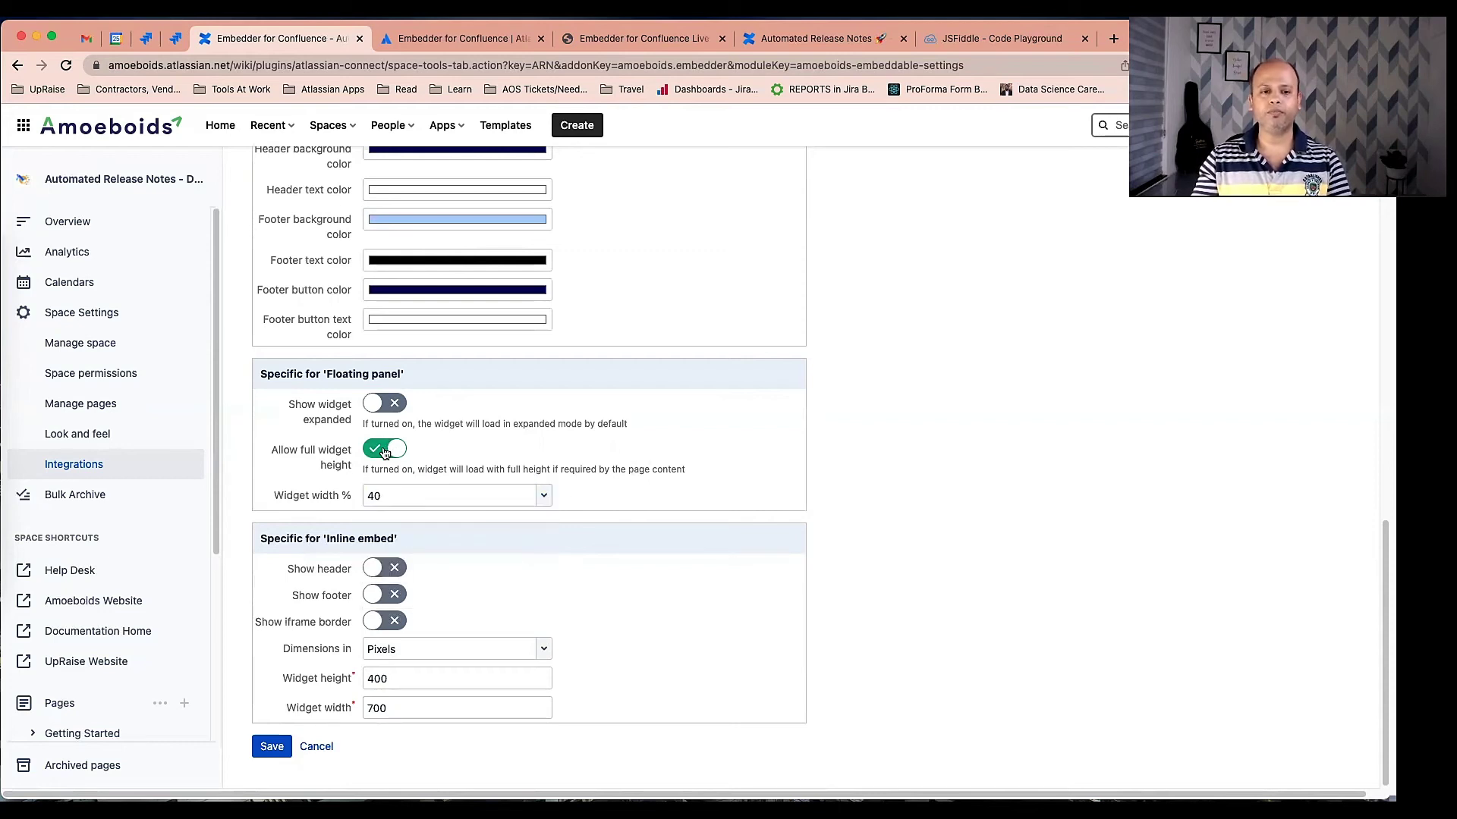
left_click(375, 456)
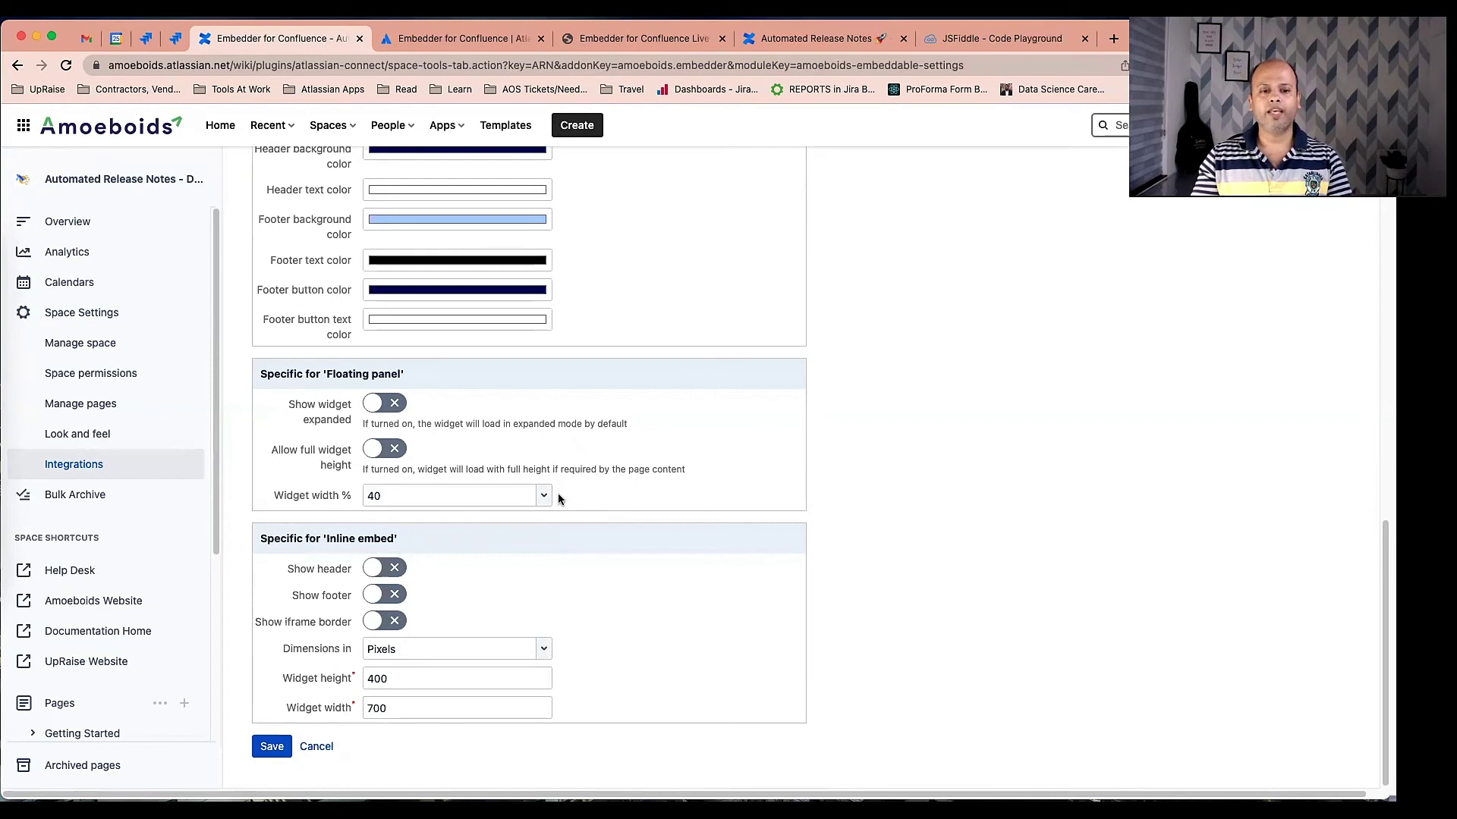
Enable Show iframe border for the inline embed and save the widget
scroll(529, 515, "up", 1)
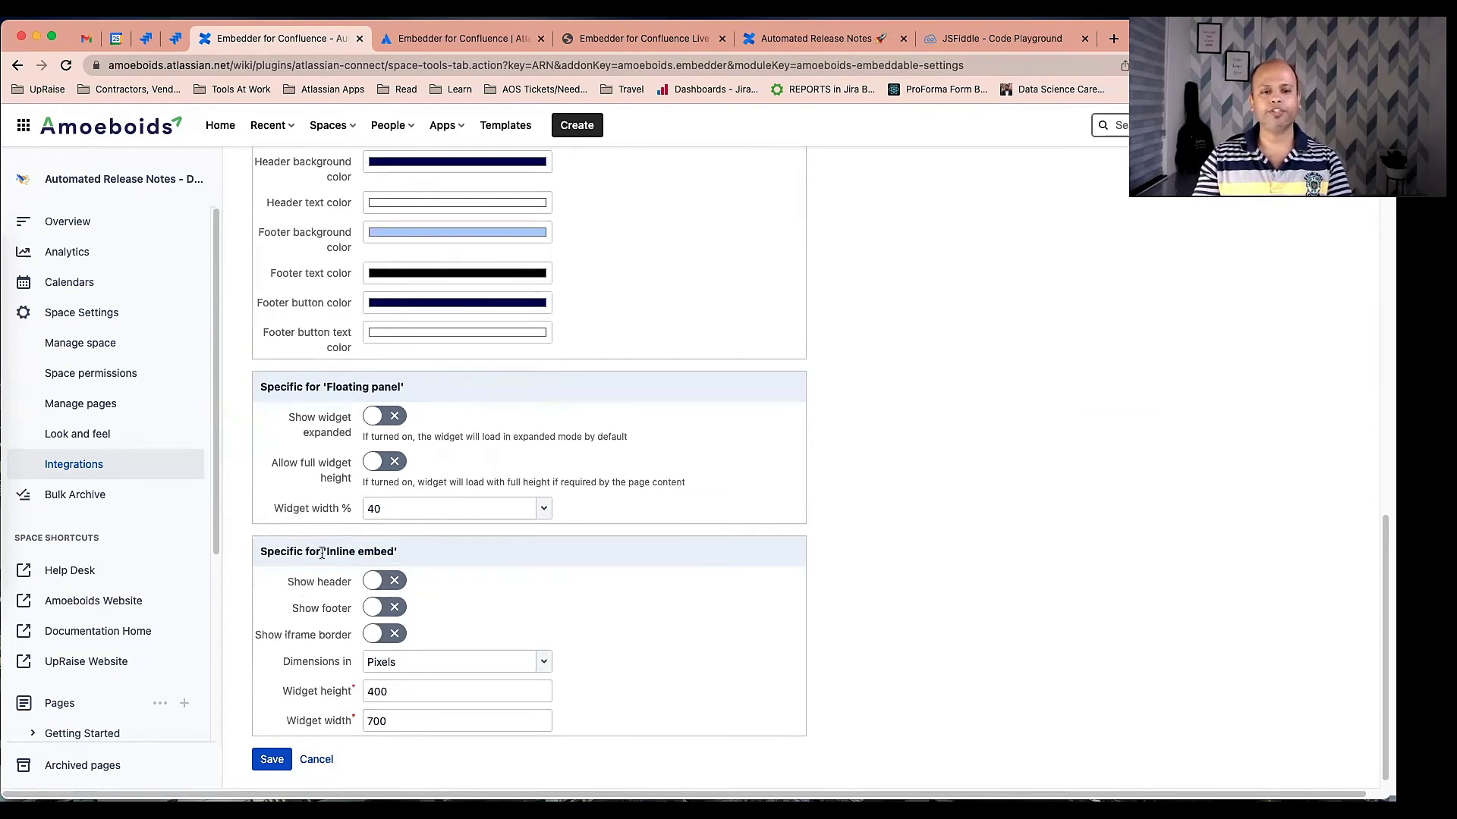
left_click(368, 589)
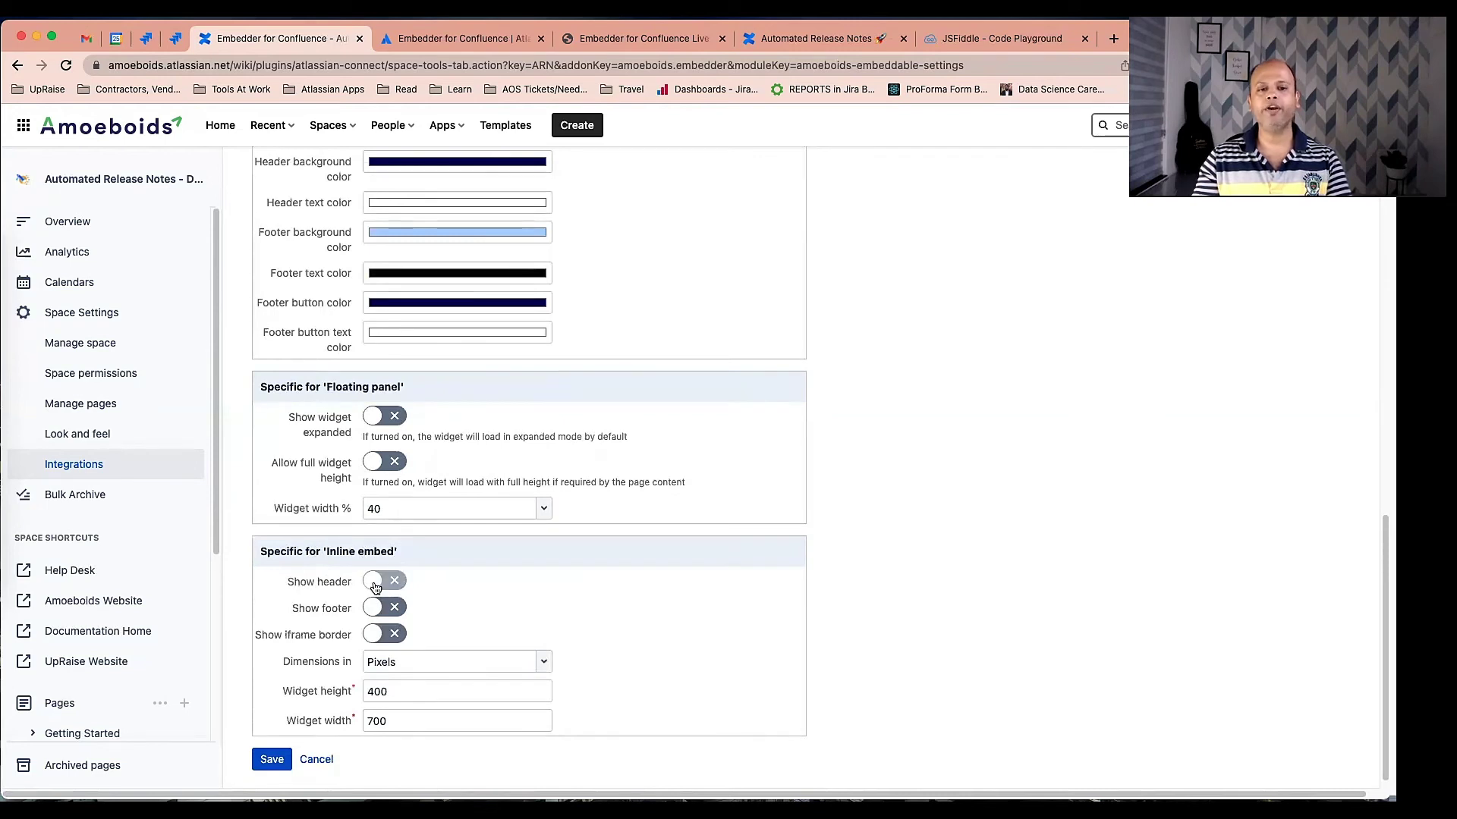
left_click(375, 635)
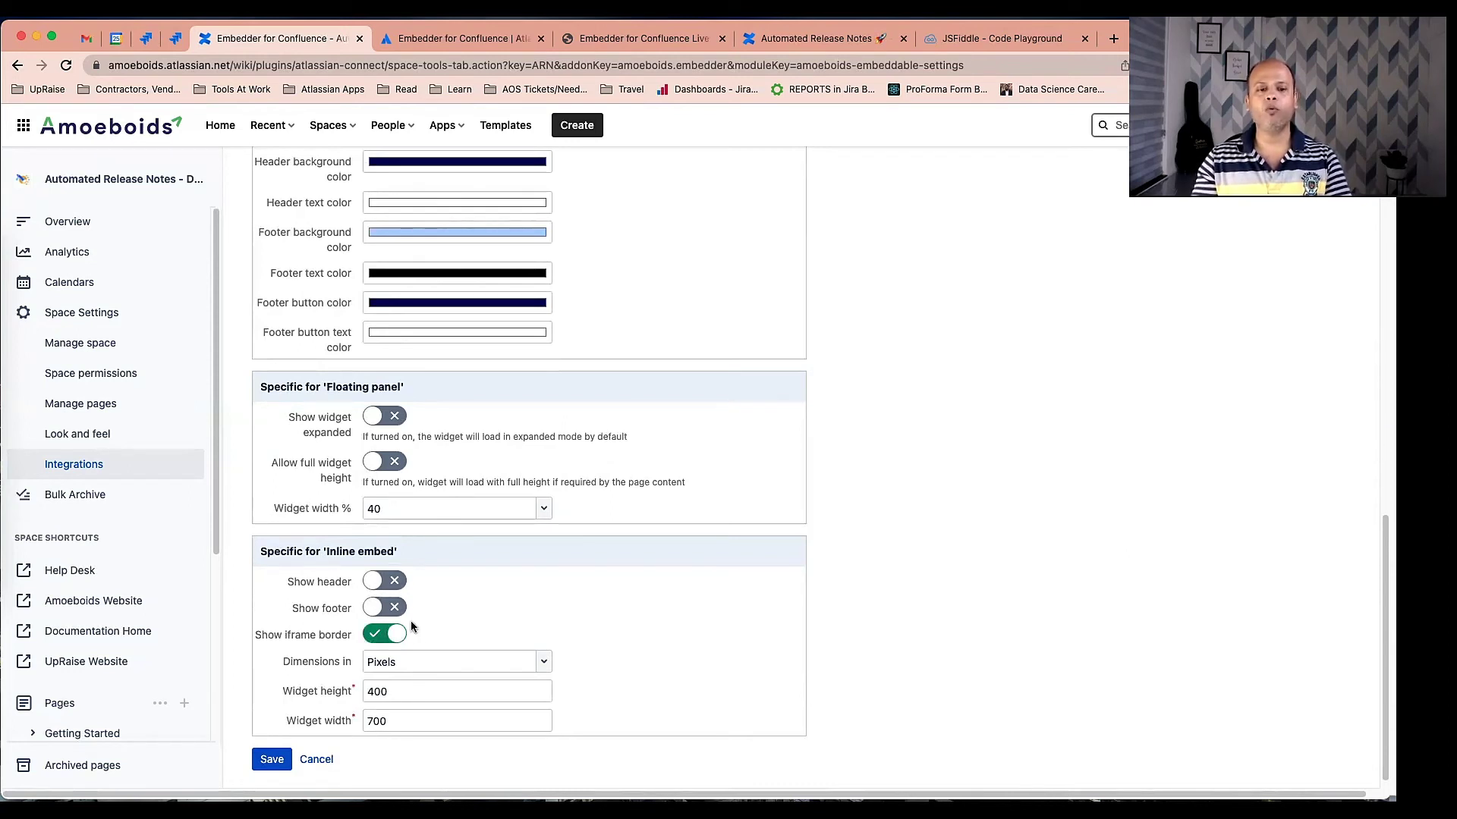
left_click(273, 759)
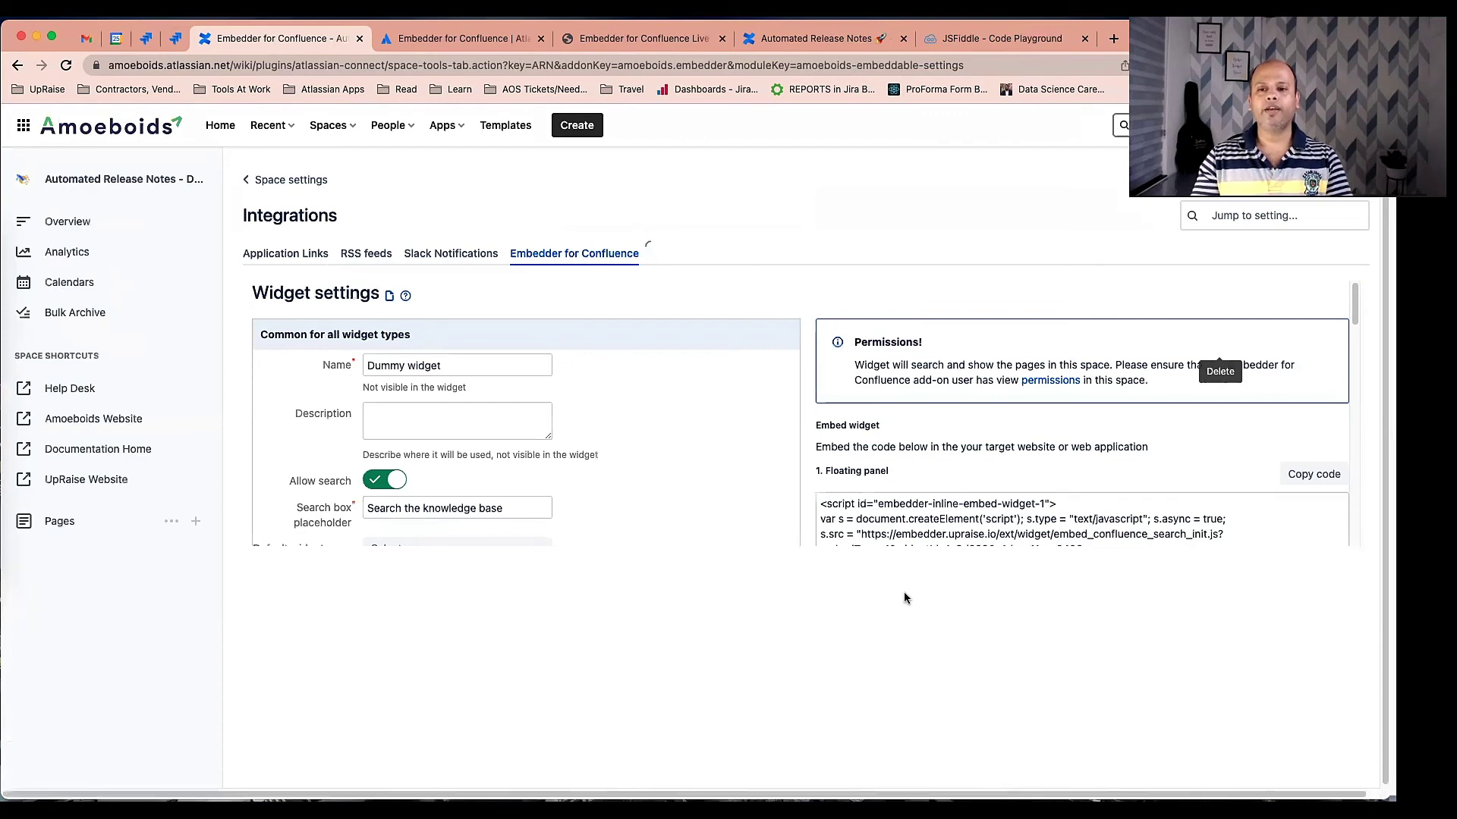
Copy the Dummy widget's floating panel embed script from the Widget settings page
scroll(888, 531, "down", 1)
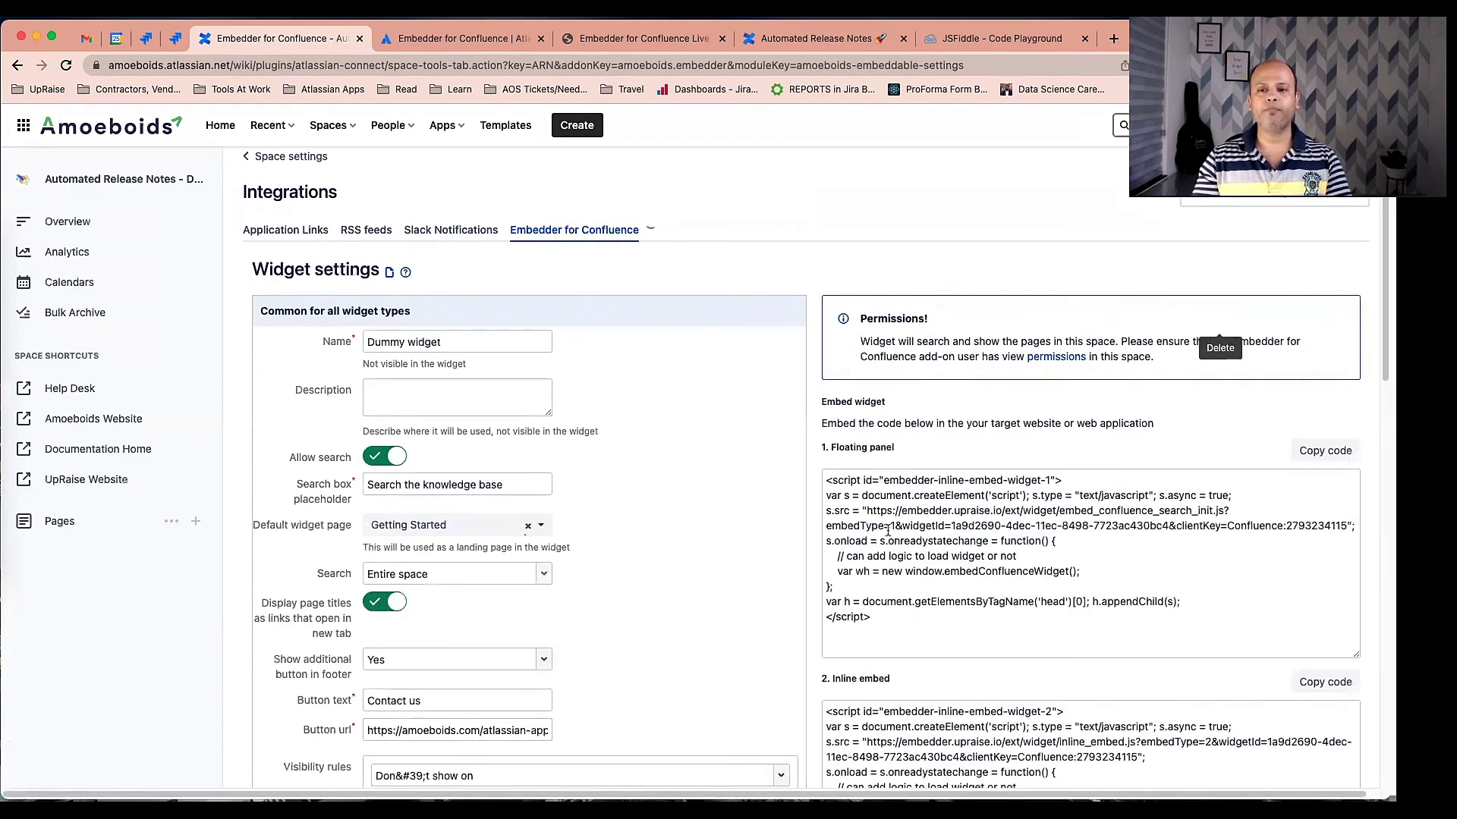
left_click(888, 531)
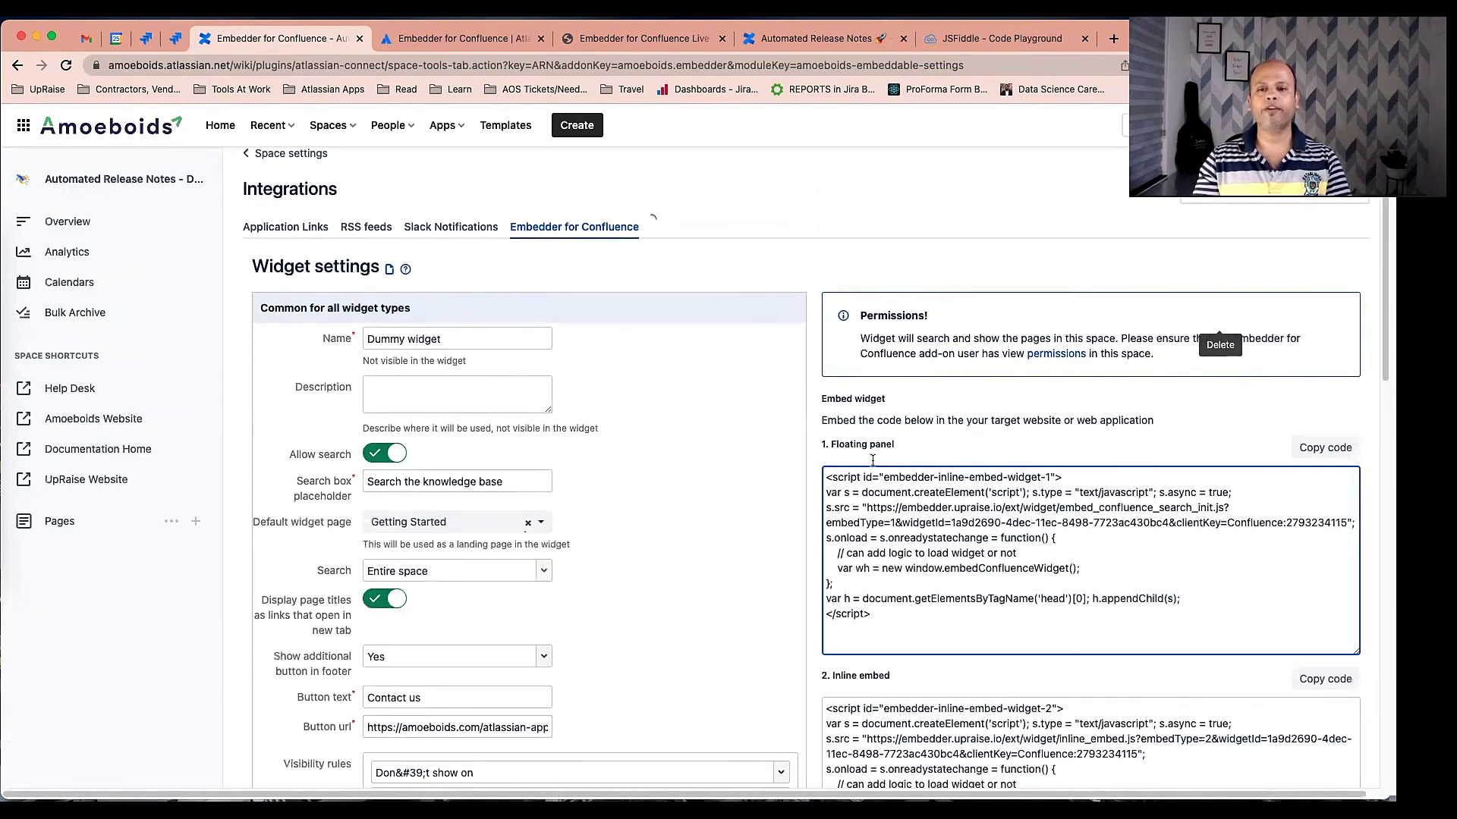
scroll(872, 460, "down", 5)
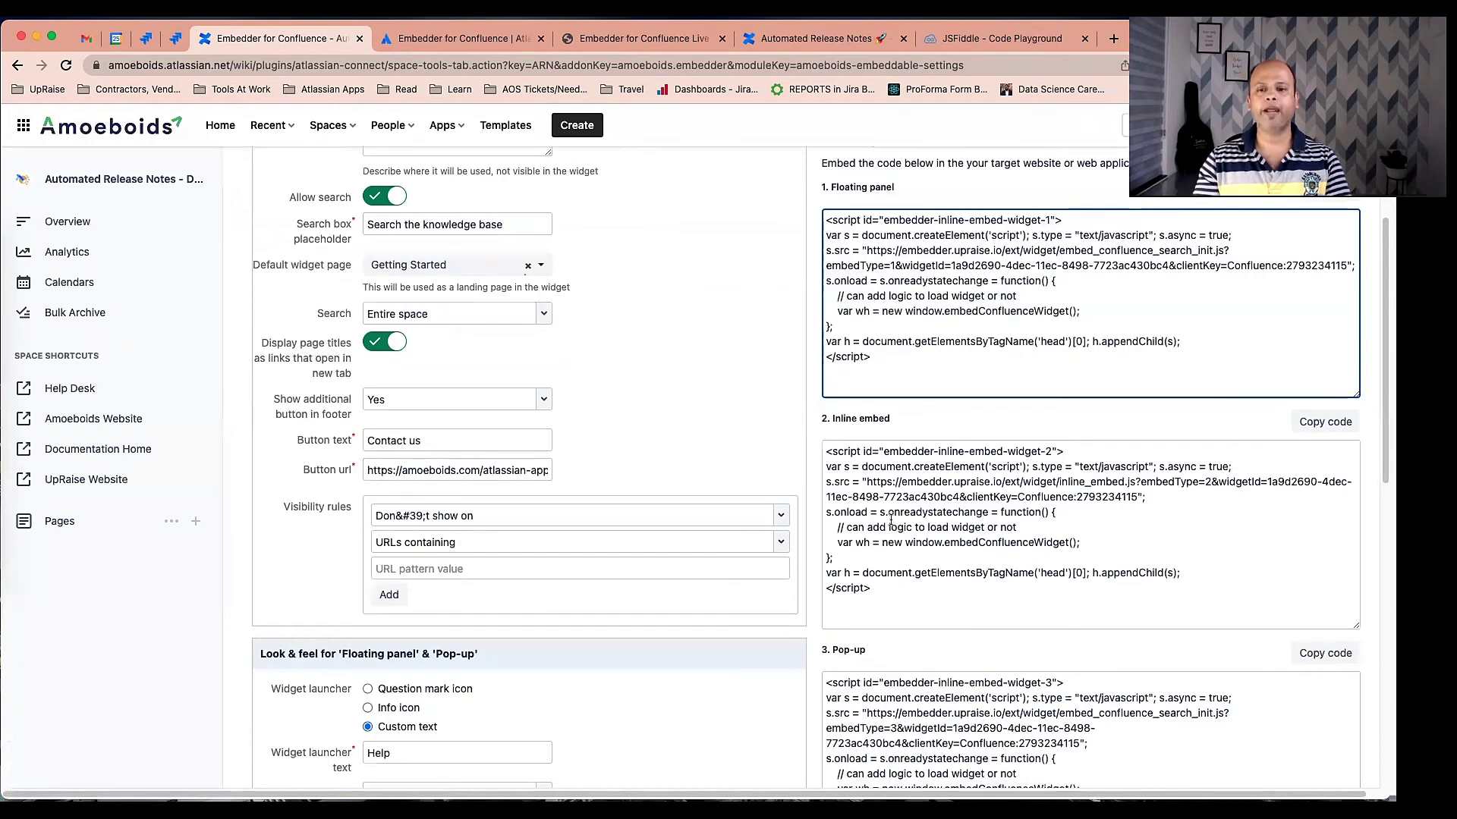
scroll(1185, 476, "up", 5)
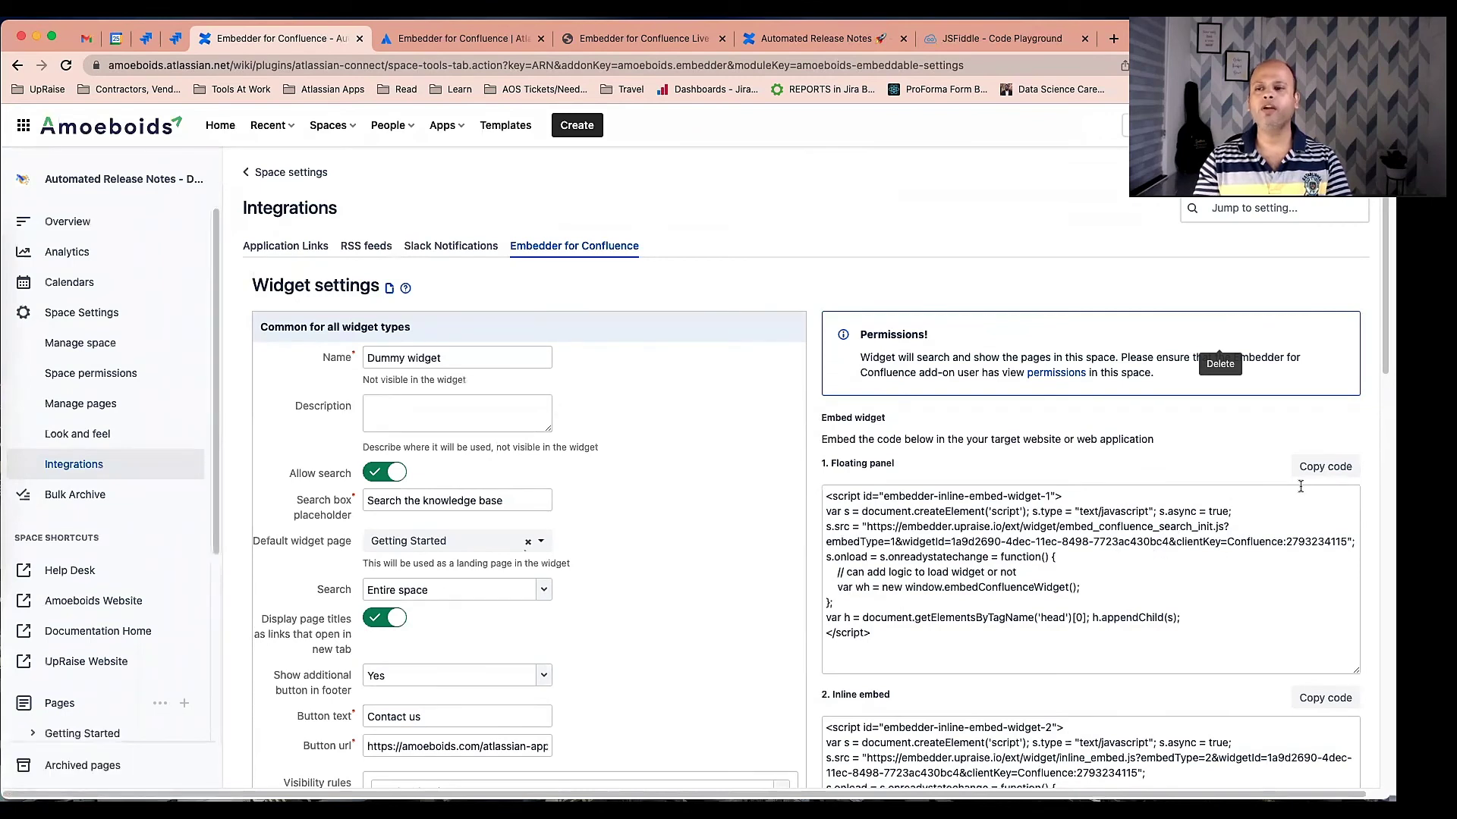
left_click(1325, 468)
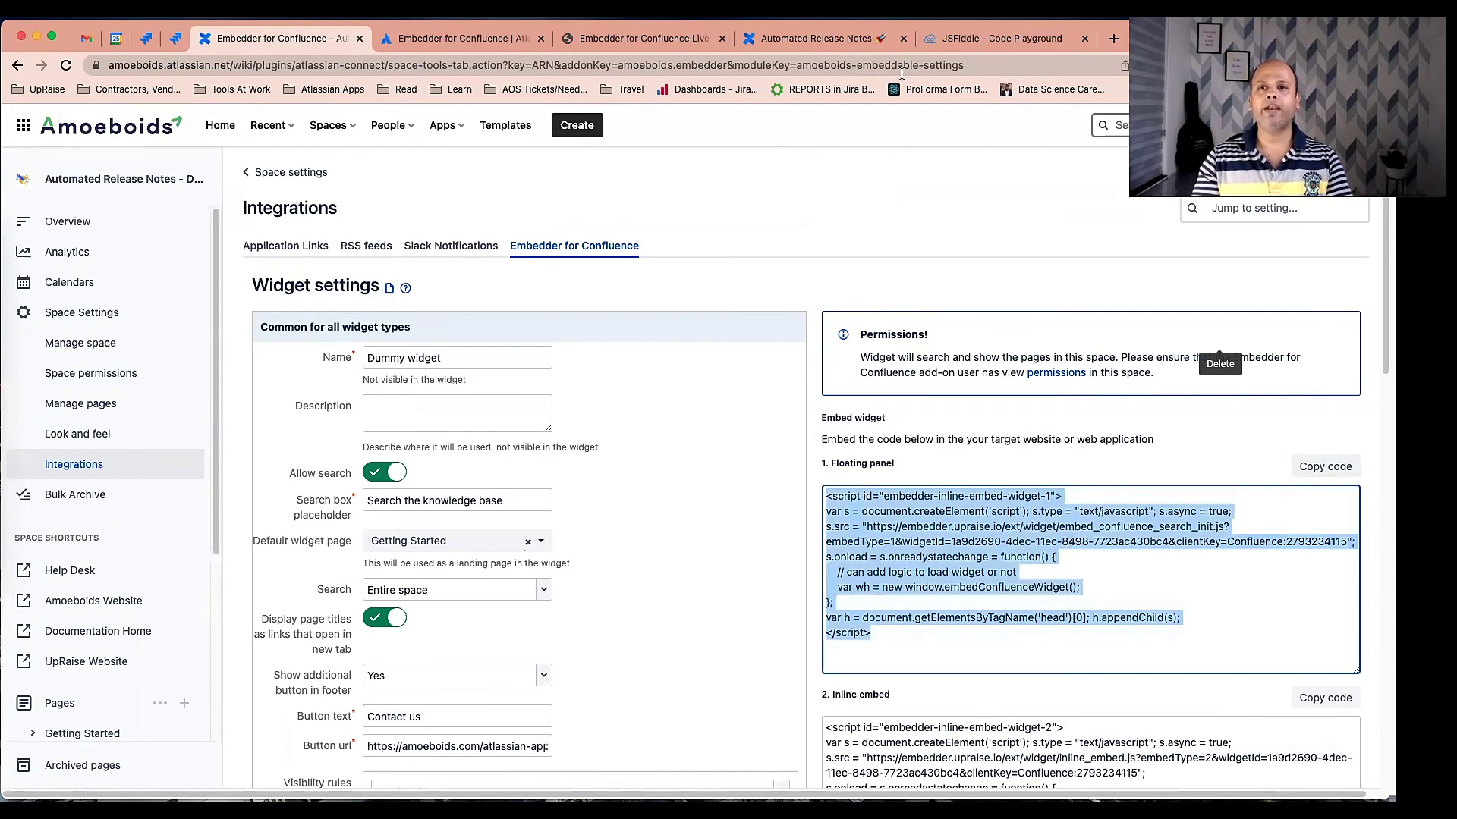
Paste the floating panel script into JSFiddle's HTML, run it and open the Help panel
left_click(959, 41)
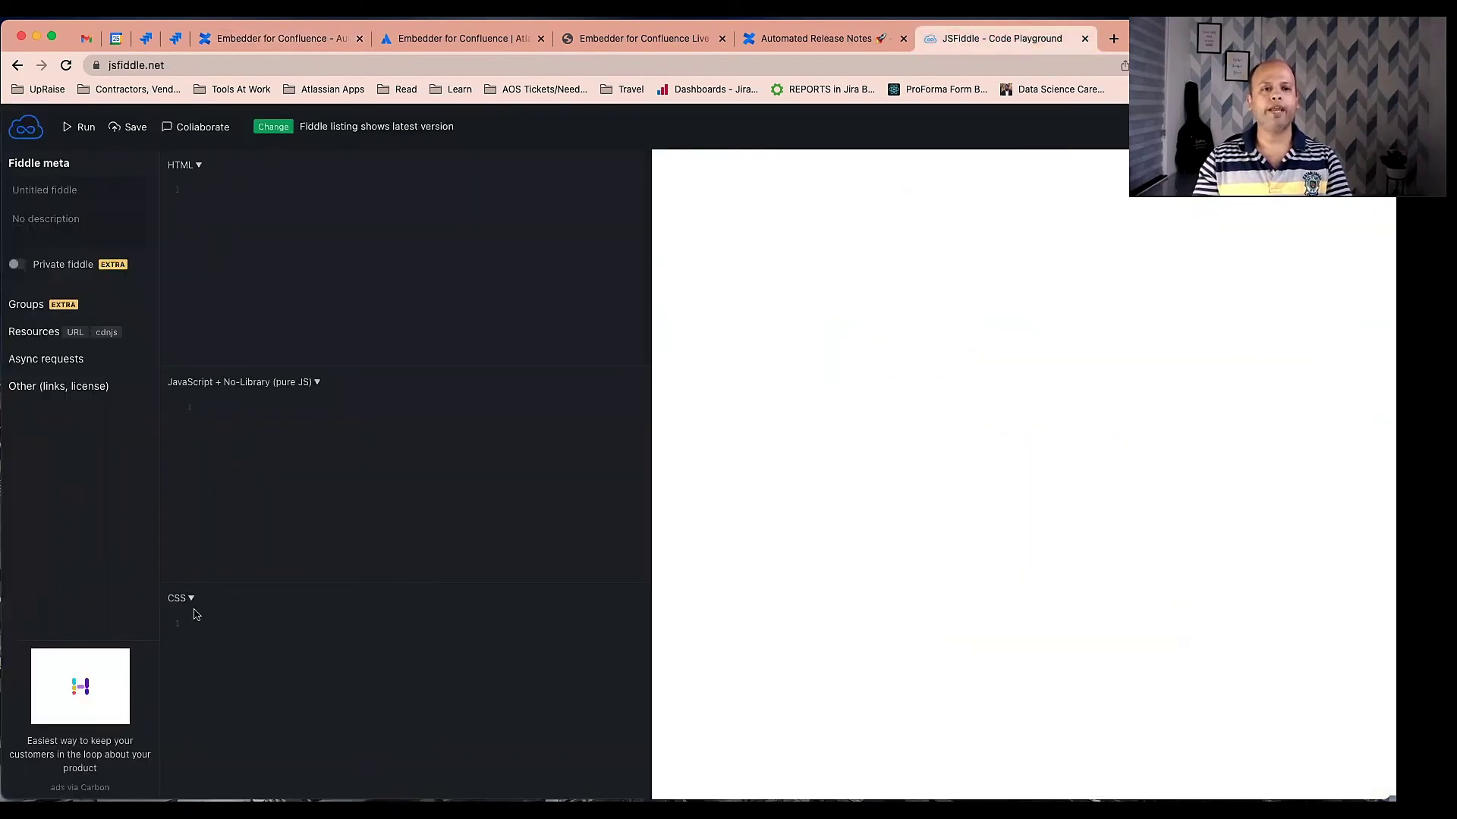
left_click(349, 220)
key("super+v")
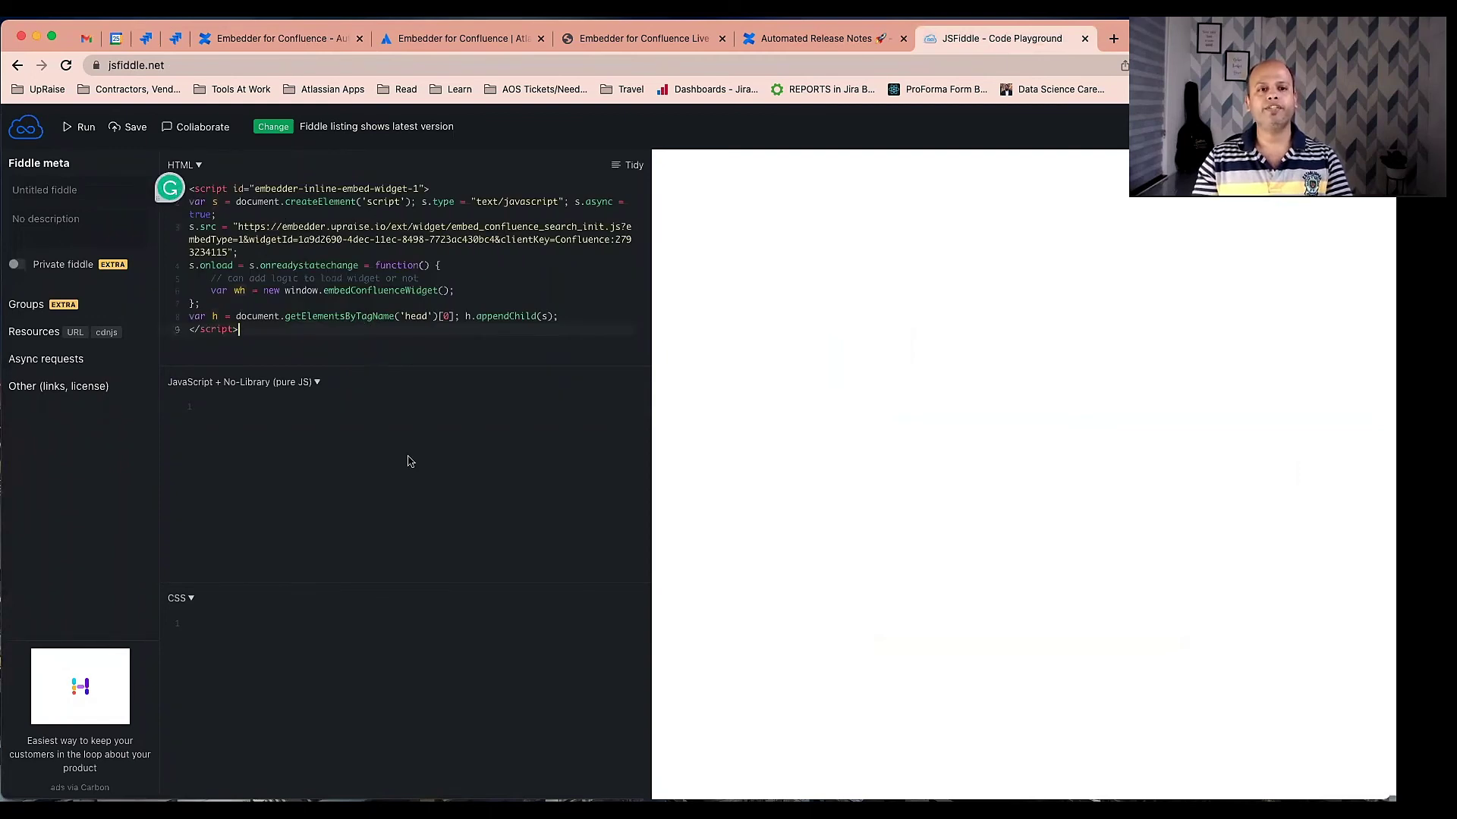
left_click(81, 129)
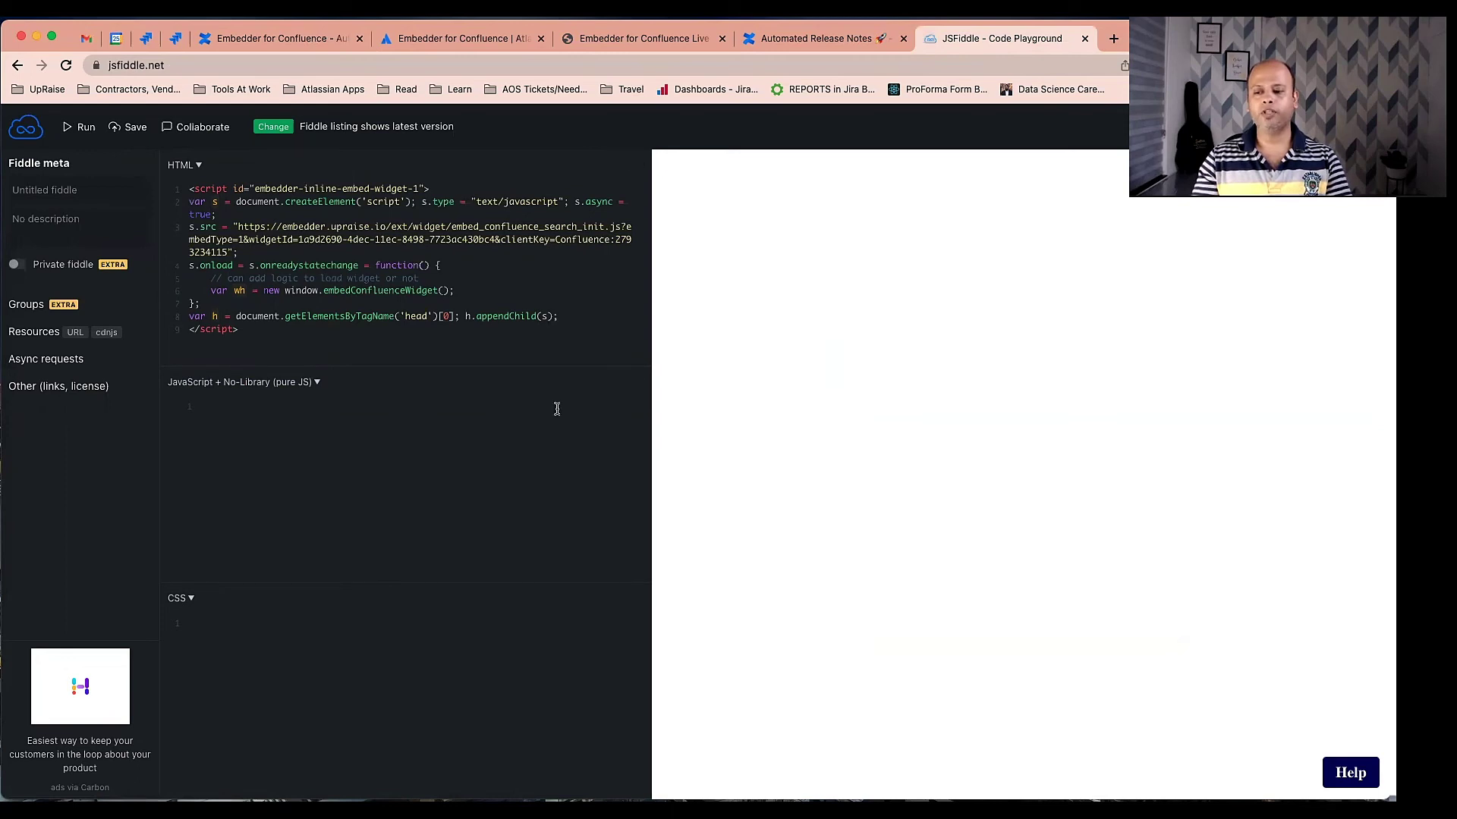
left_click(1349, 777)
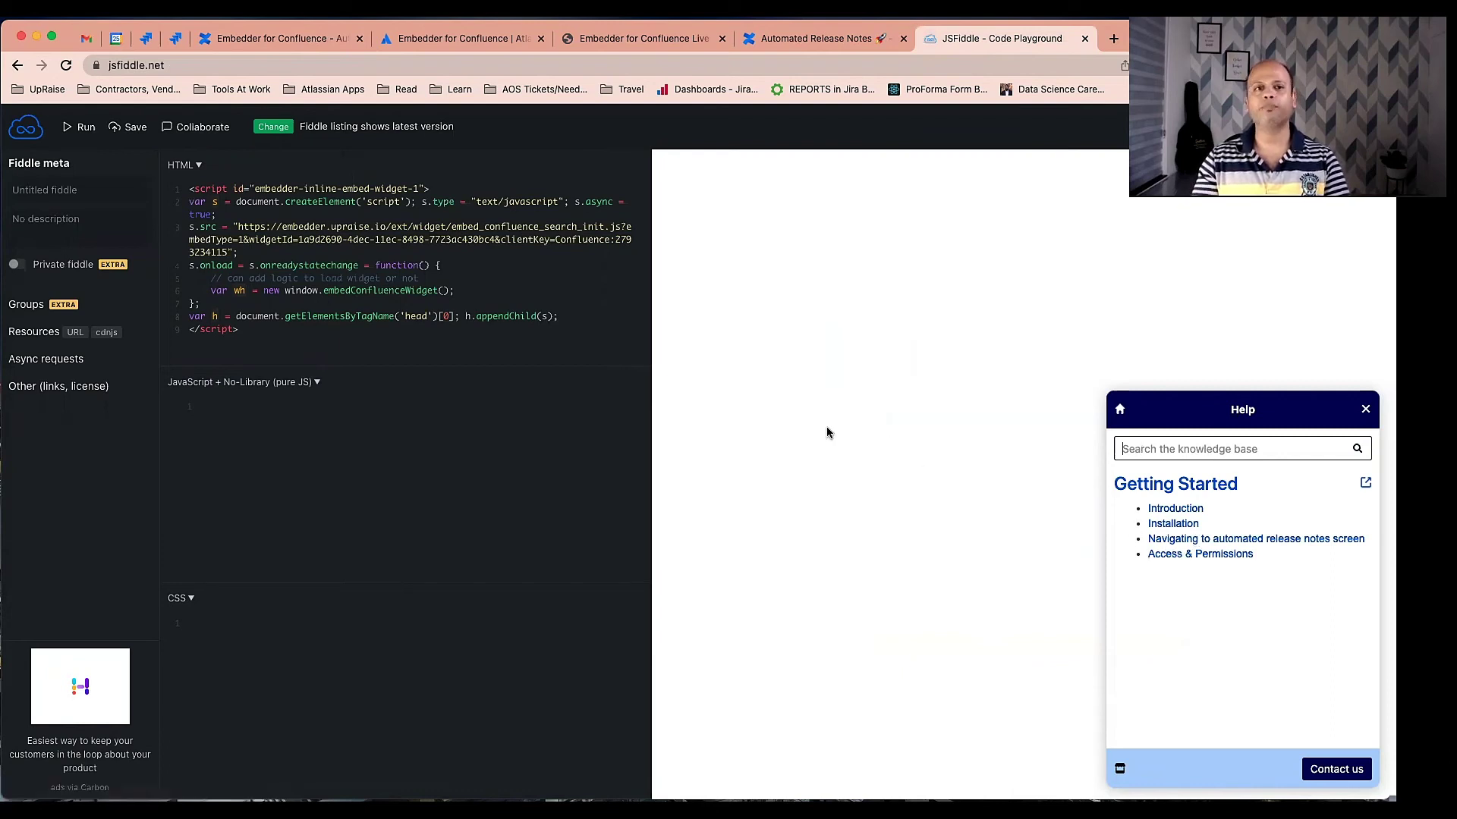
left_click(269, 39)
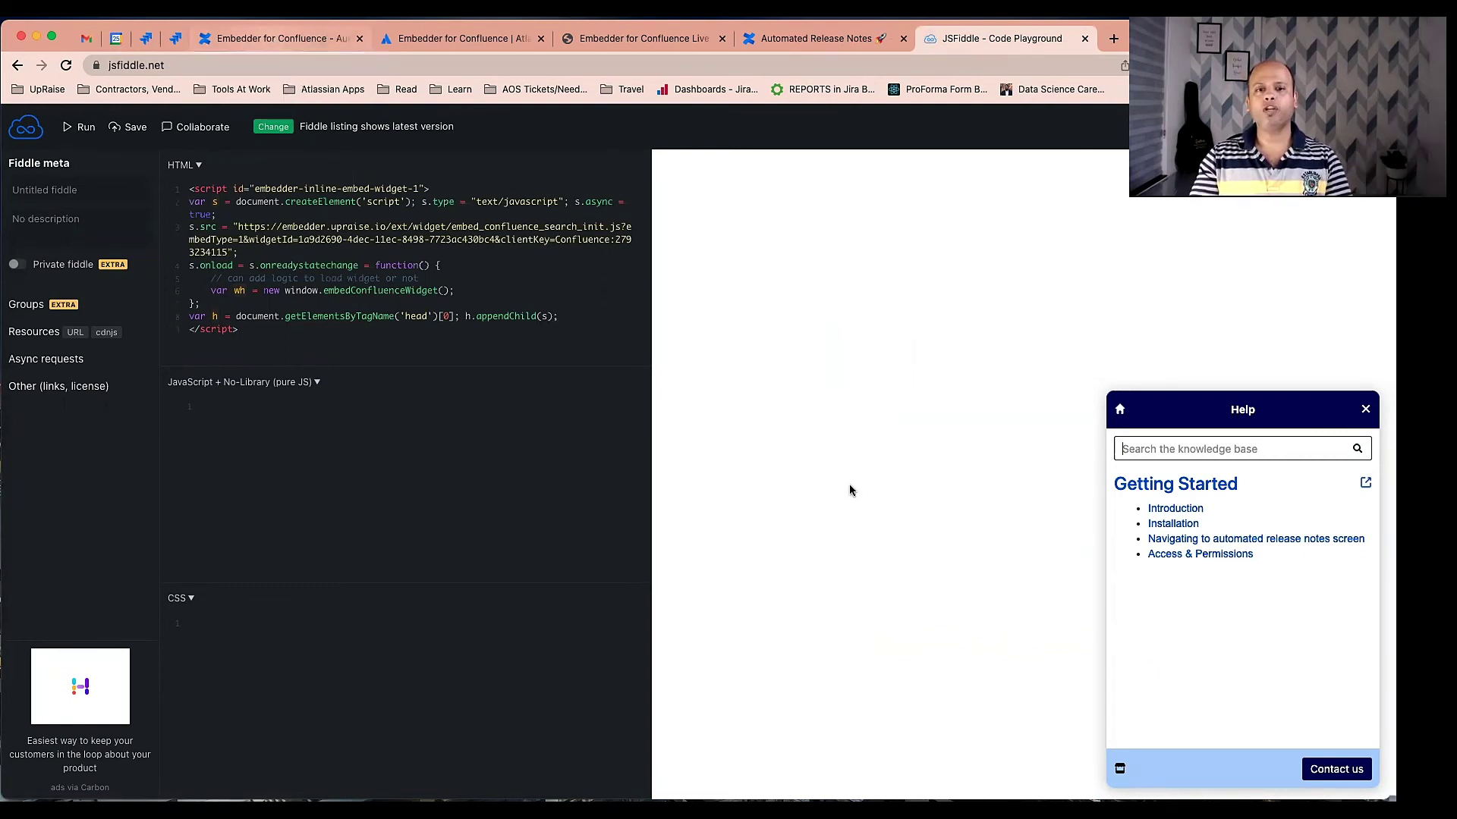
scroll(1198, 602, "down", 3)
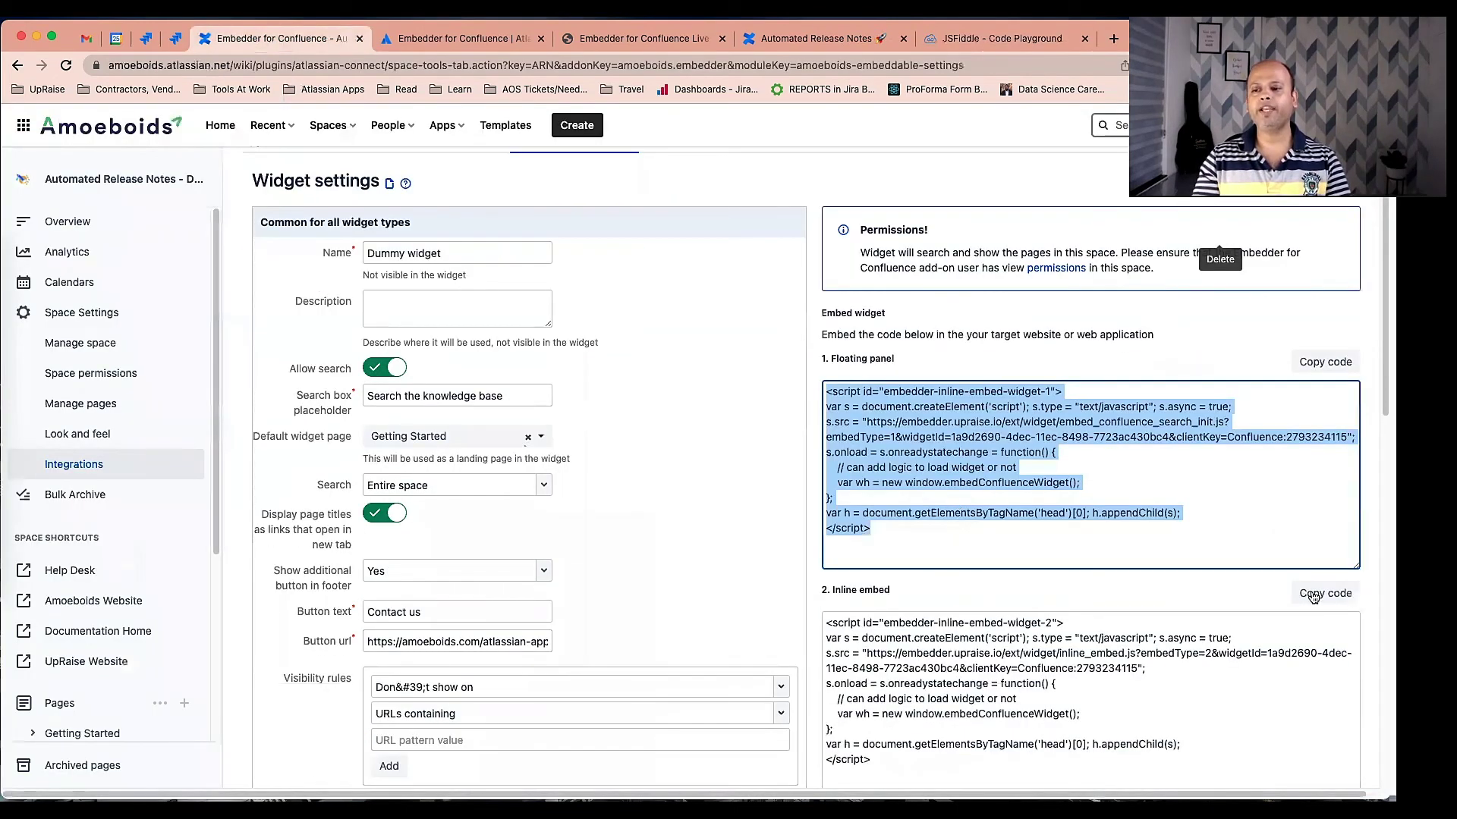
Replace JSFiddle's HTML with the inline embed code and run it to show the embedded knowledge base
left_click(1320, 594)
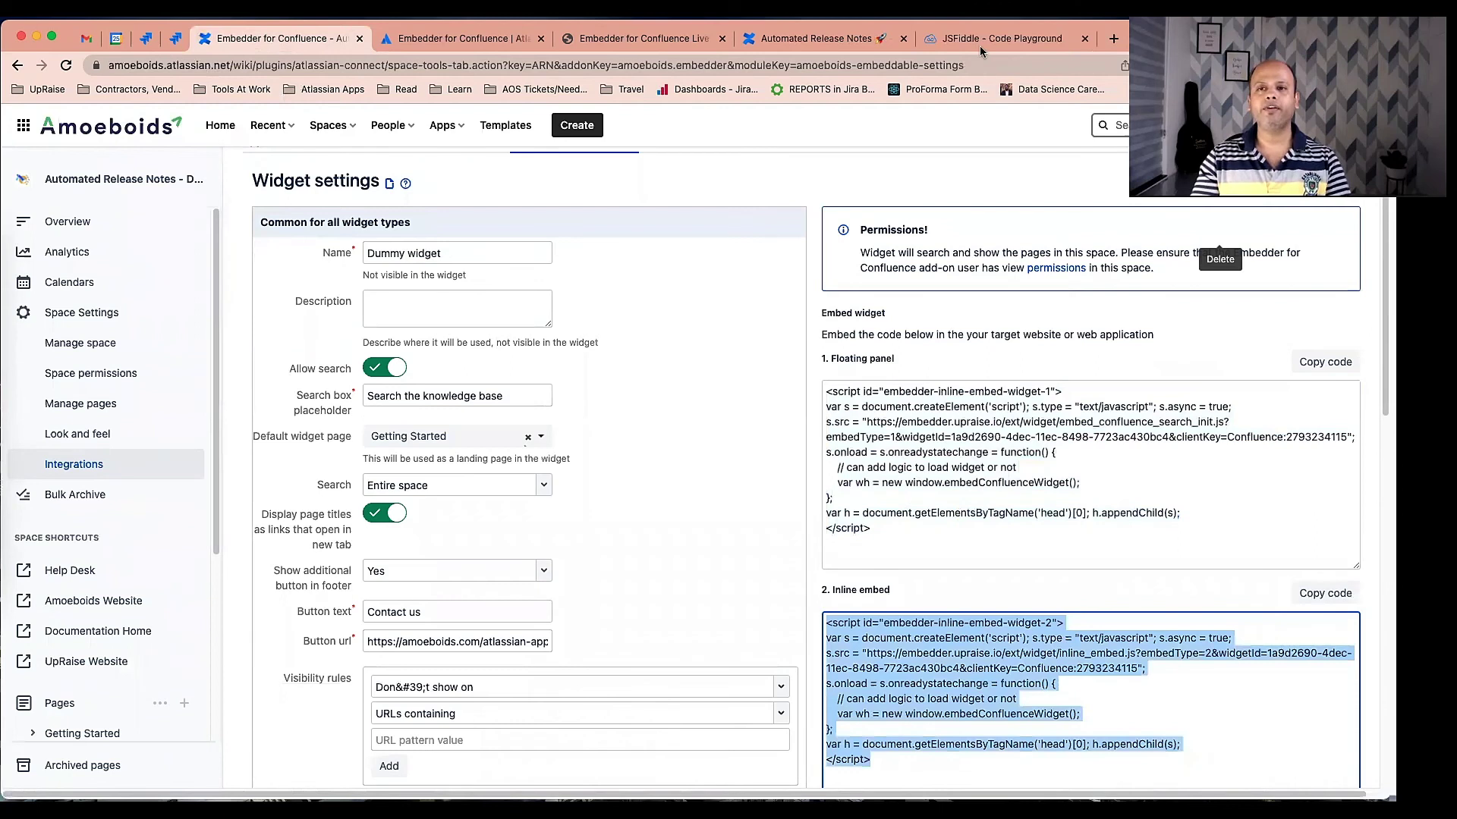
key("super+9")
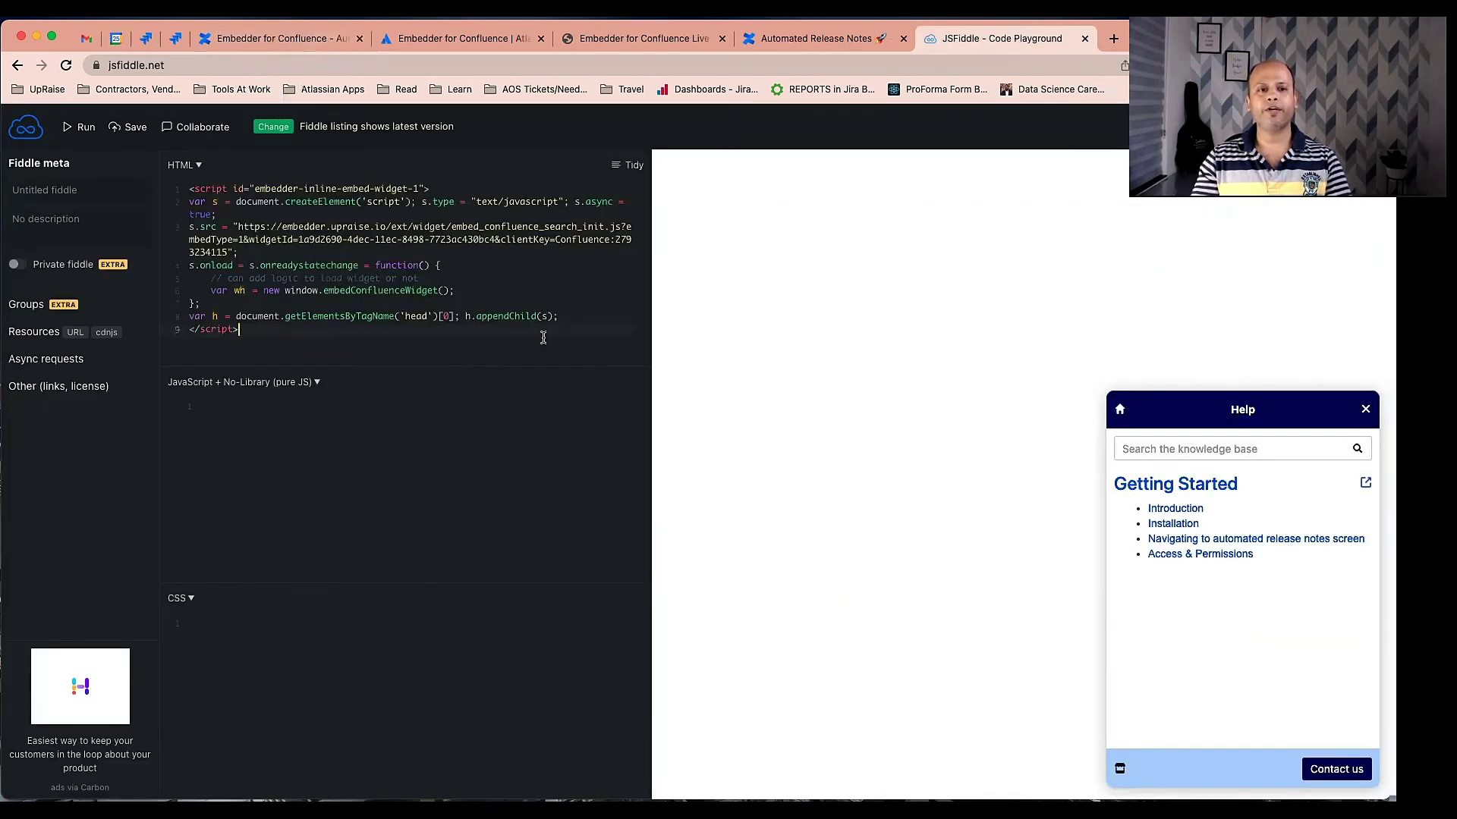
key("super+a")
key("super+v")
left_click(85, 127)
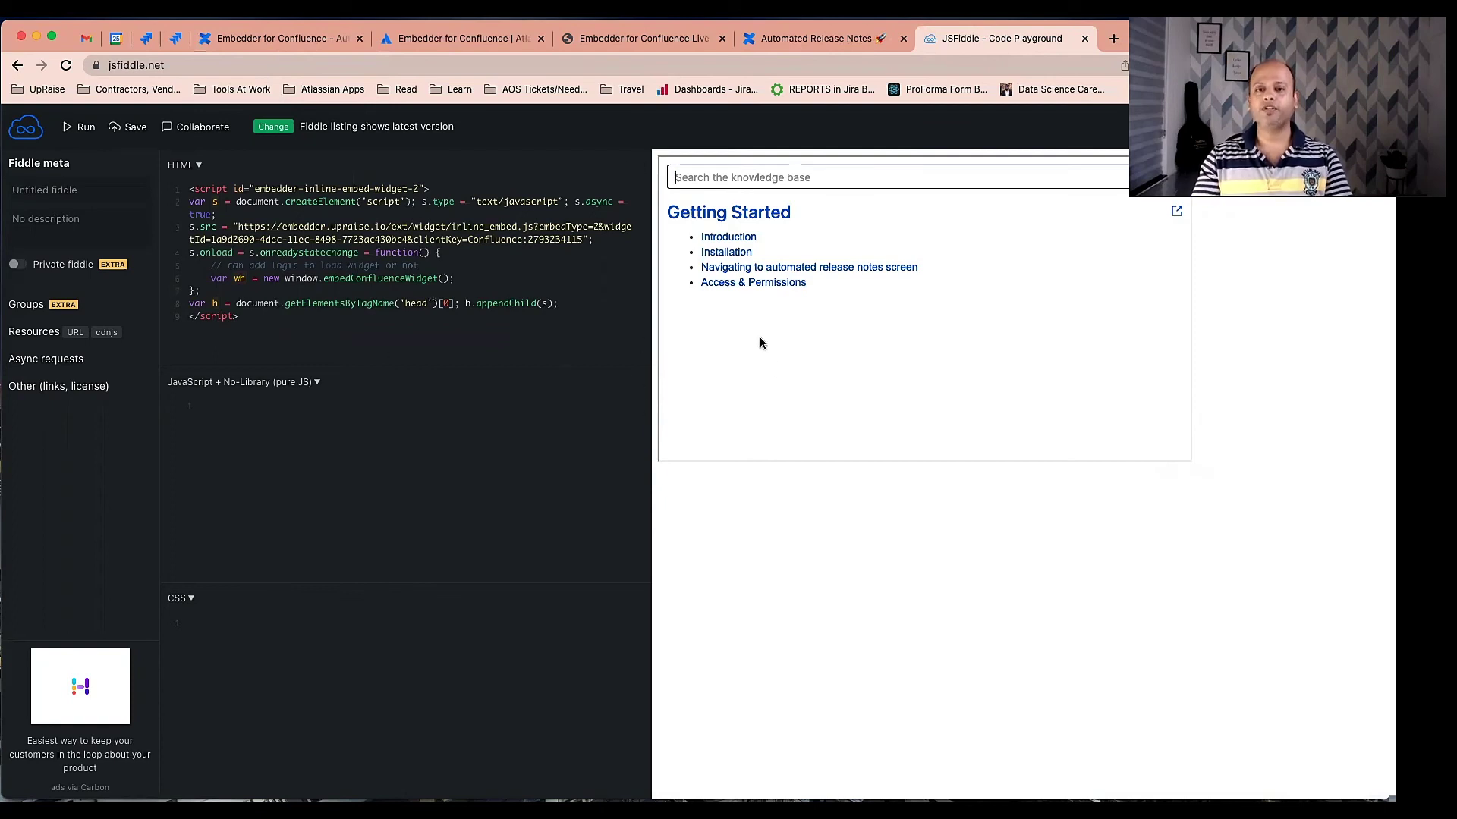
Add a 'Hello World' heading above the inline embed script and rerun the fiddle
left_click(198, 212)
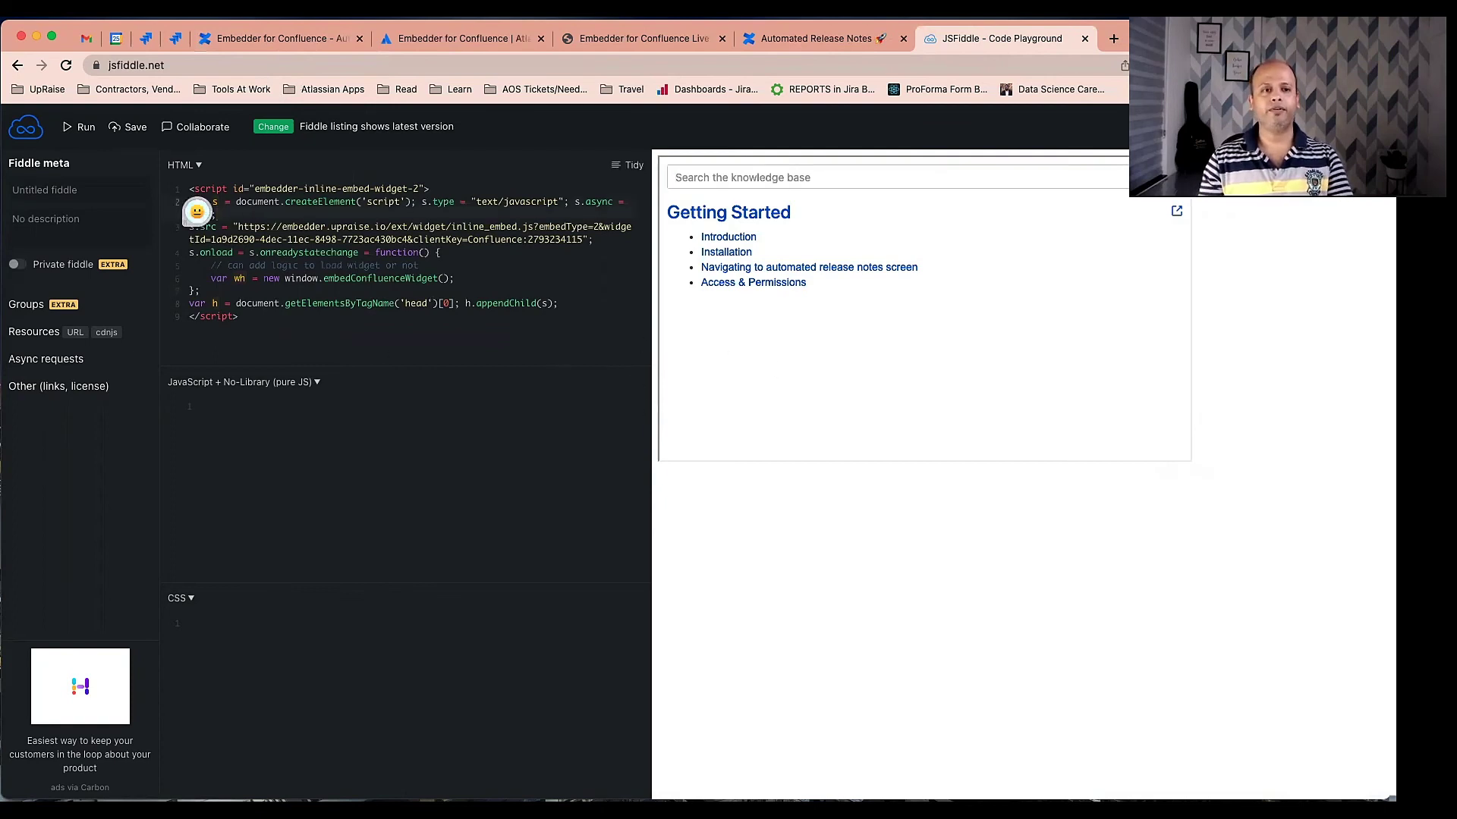
key("Return")
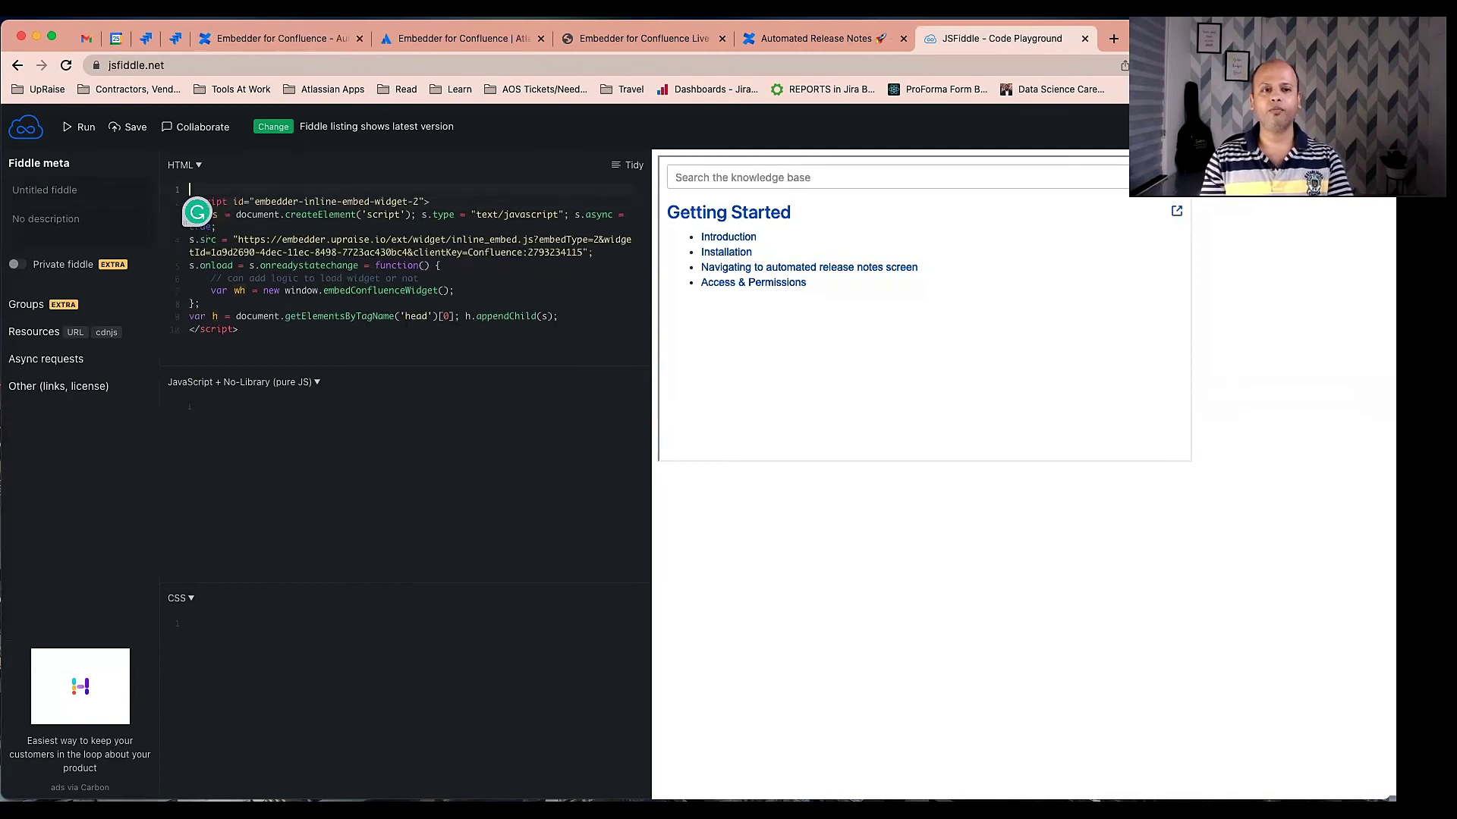
type("<!")
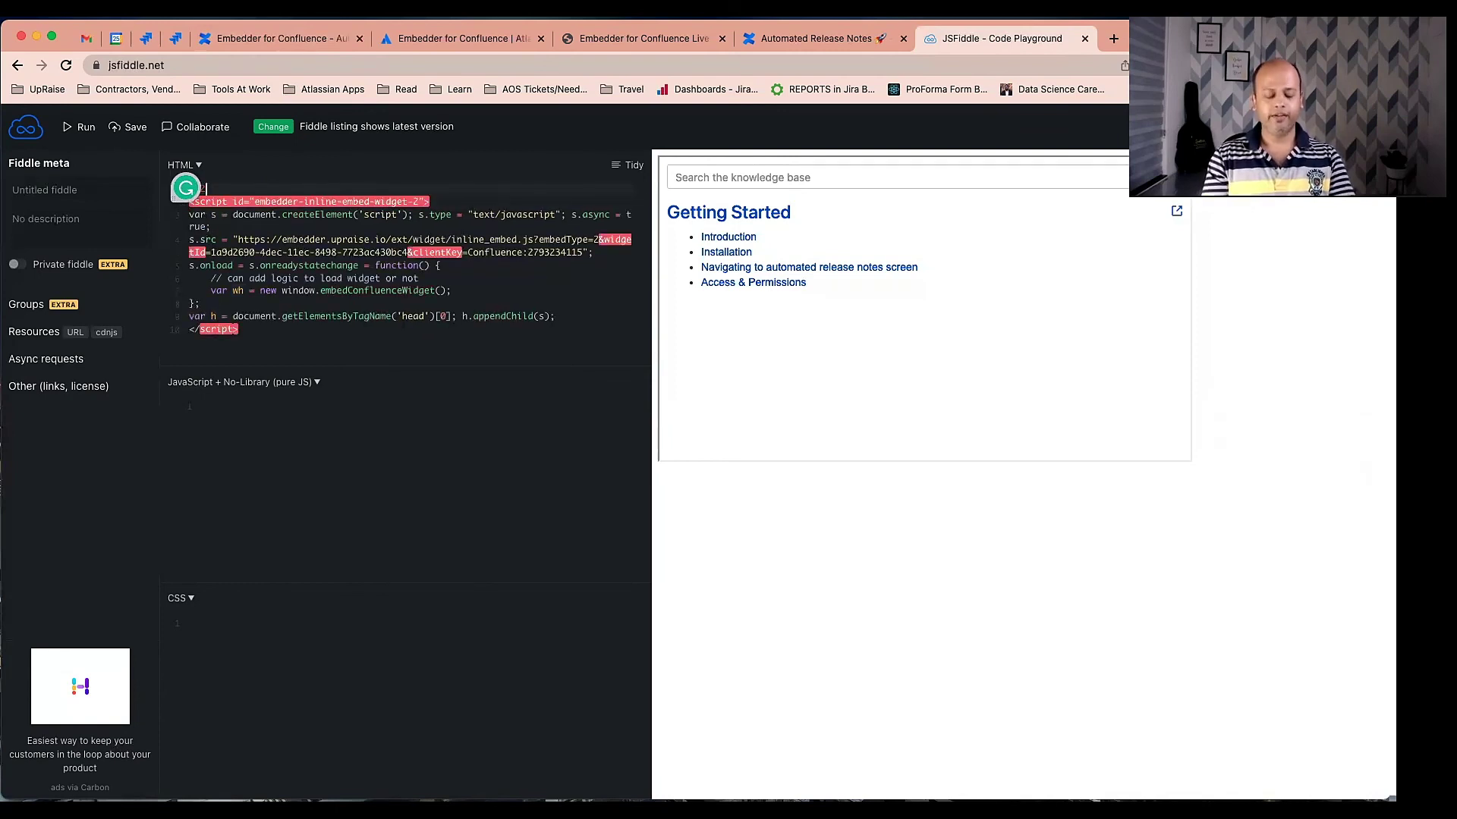
type(">")
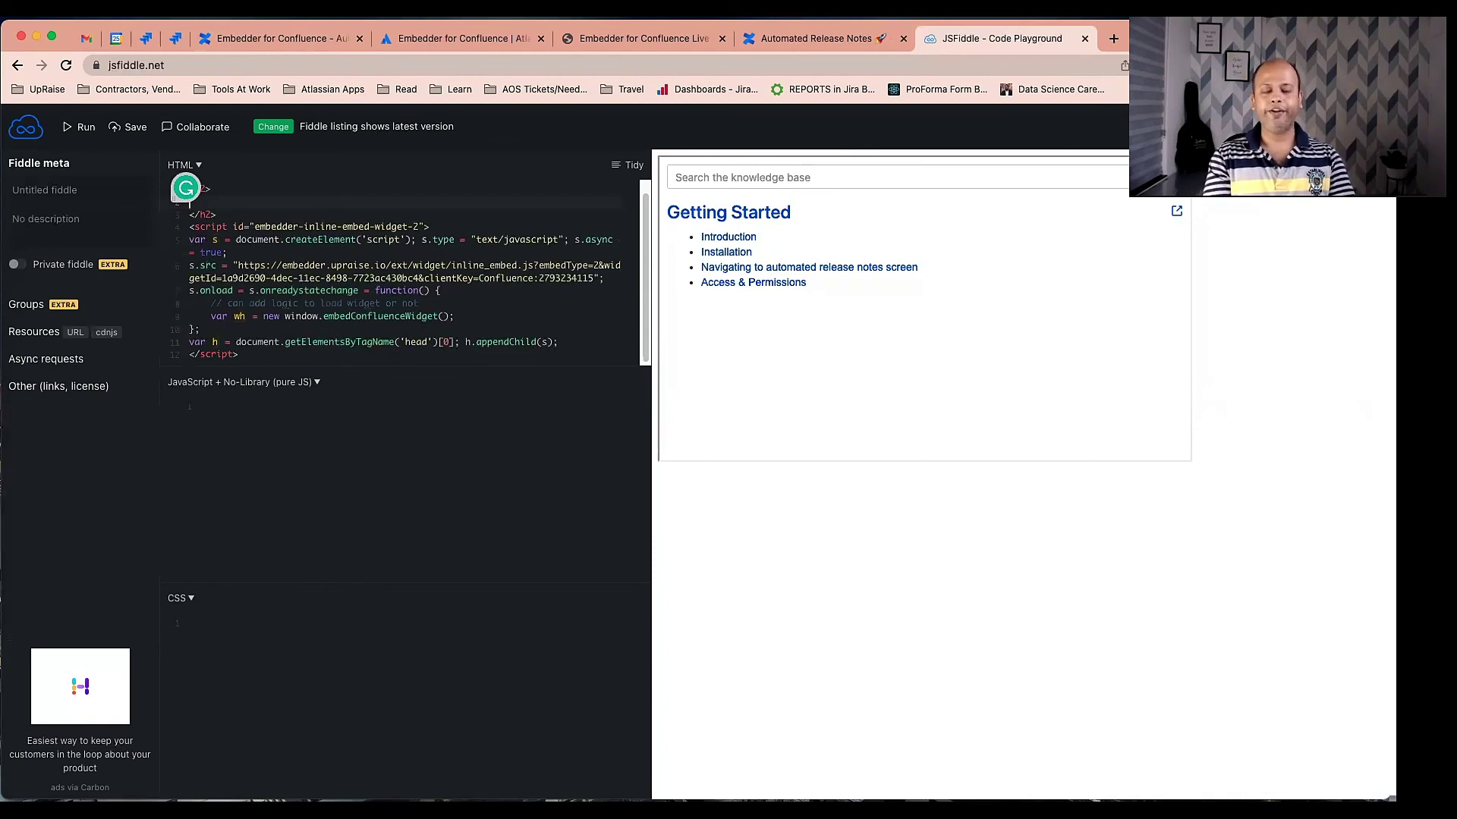
type("Hello World")
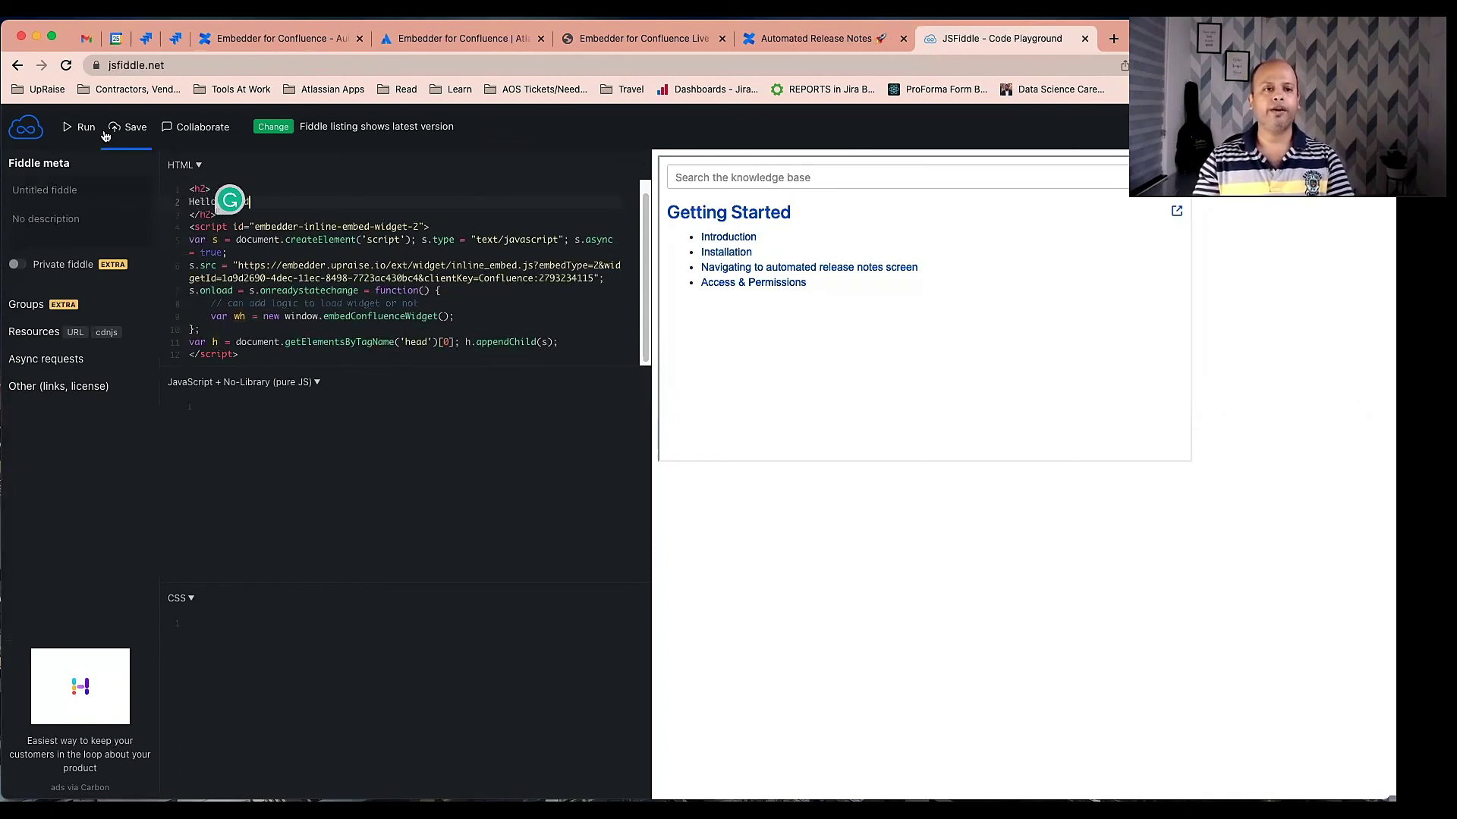
key("ctrl+Return")
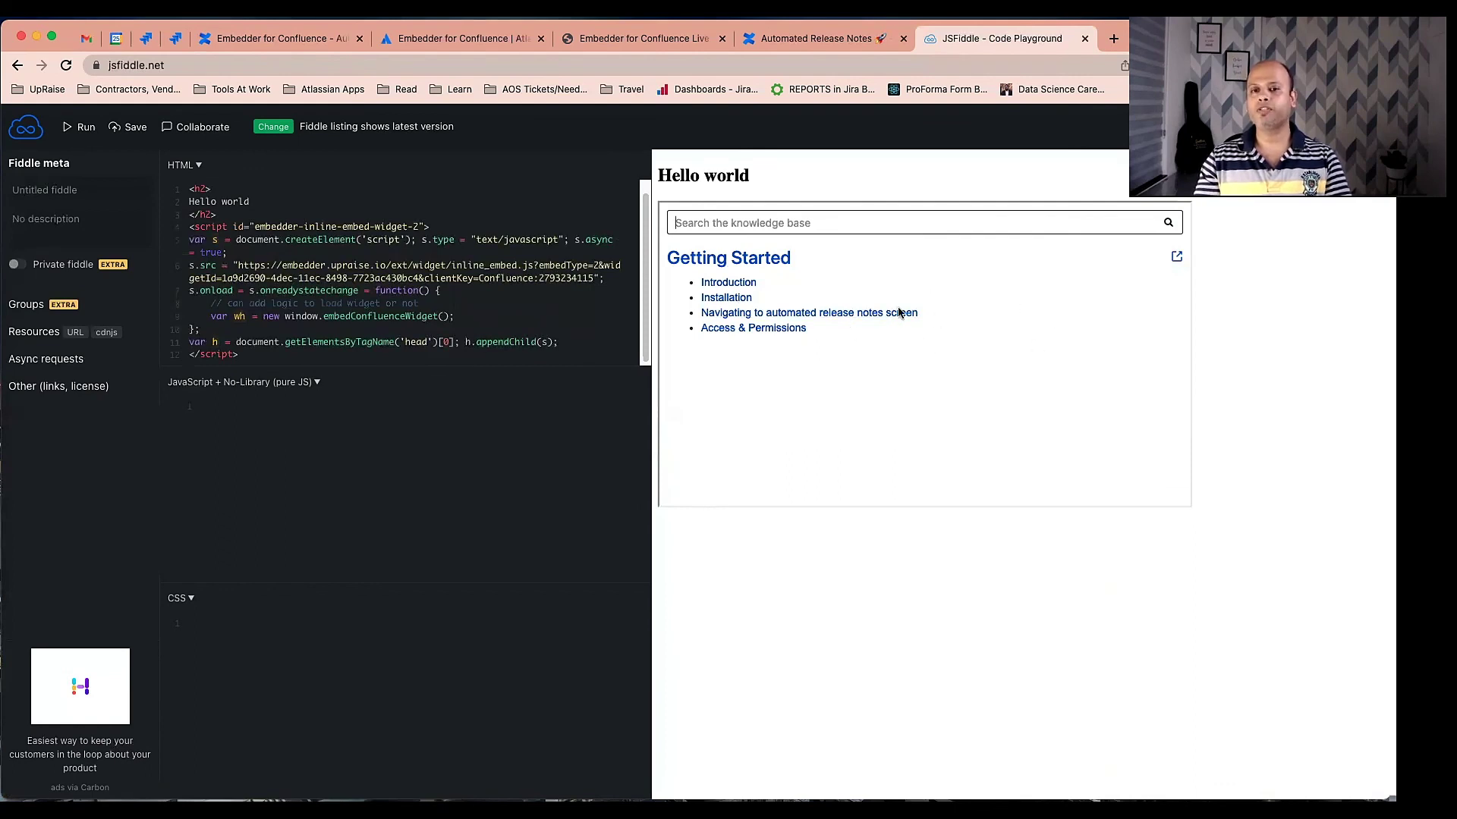
triple_click(677, 175)
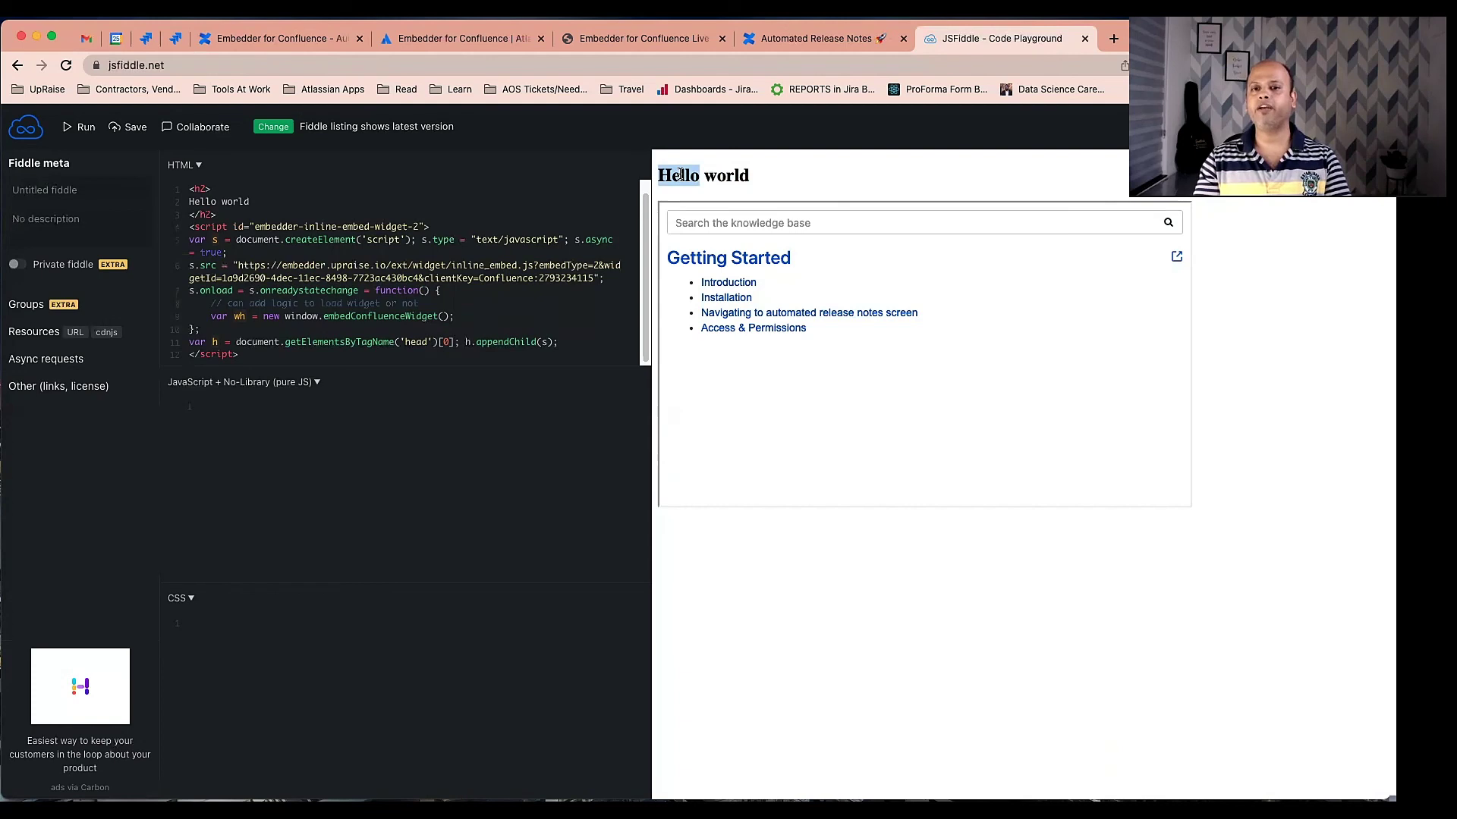
Copy the pop-up embed code from the Confluence widget settings
left_click(262, 41)
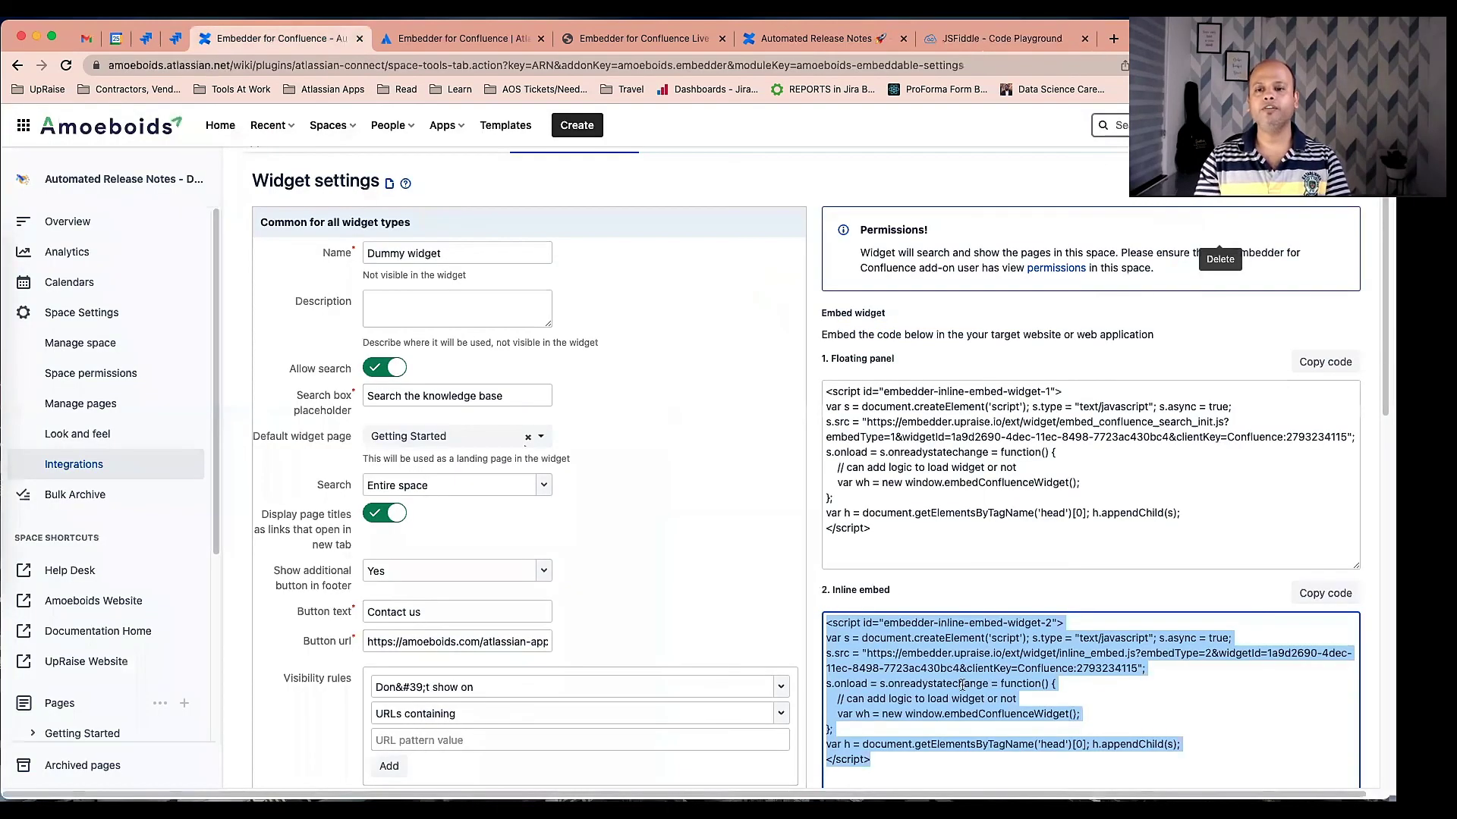
scroll(935, 613, "down", 5)
left_click(1325, 524)
key("super+c")
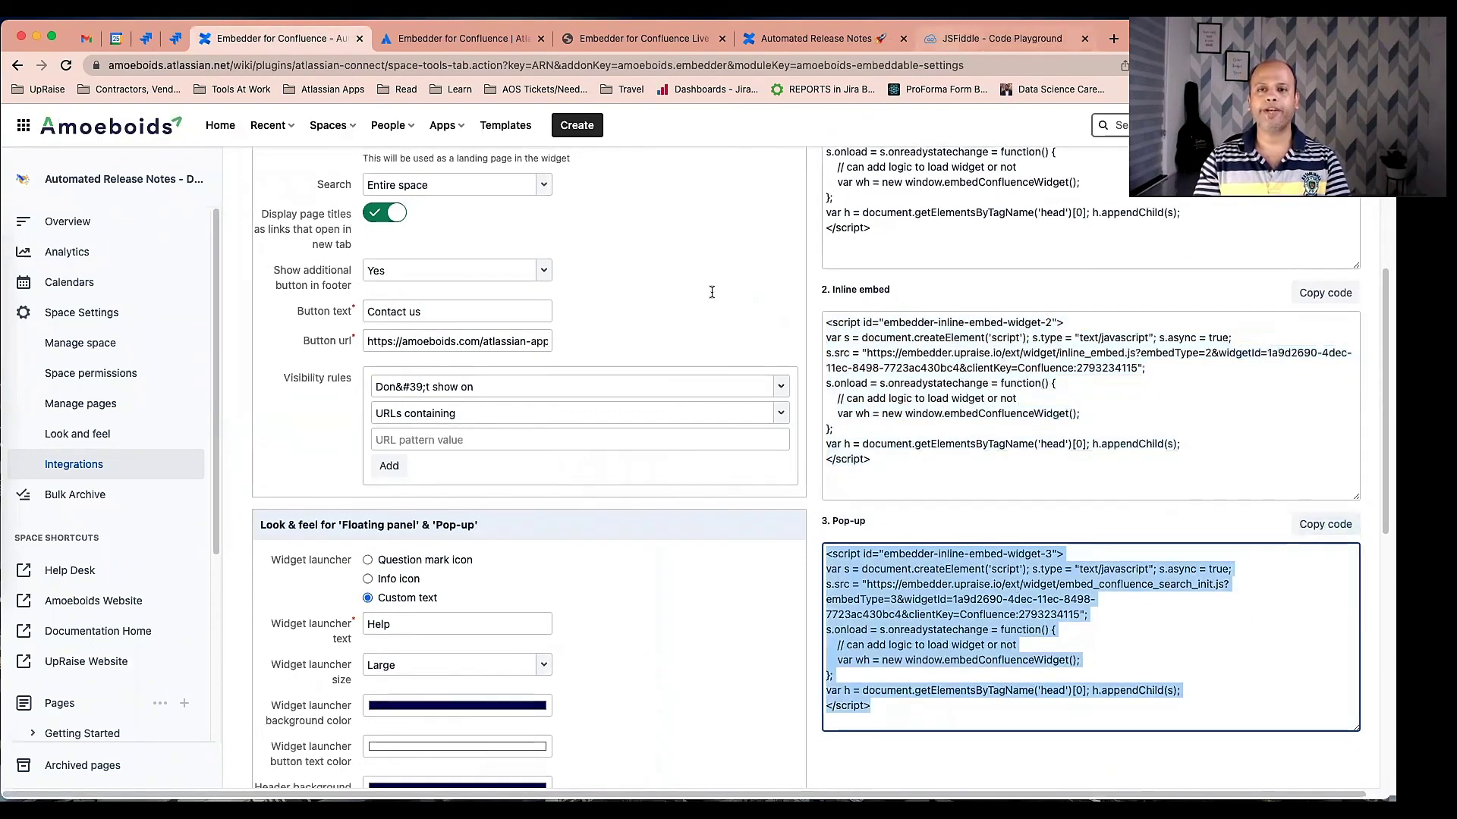
Replace JSFiddle's HTML with the pop-up script, run it and open the Help pop-up
left_click(944, 46)
left_click(519, 337)
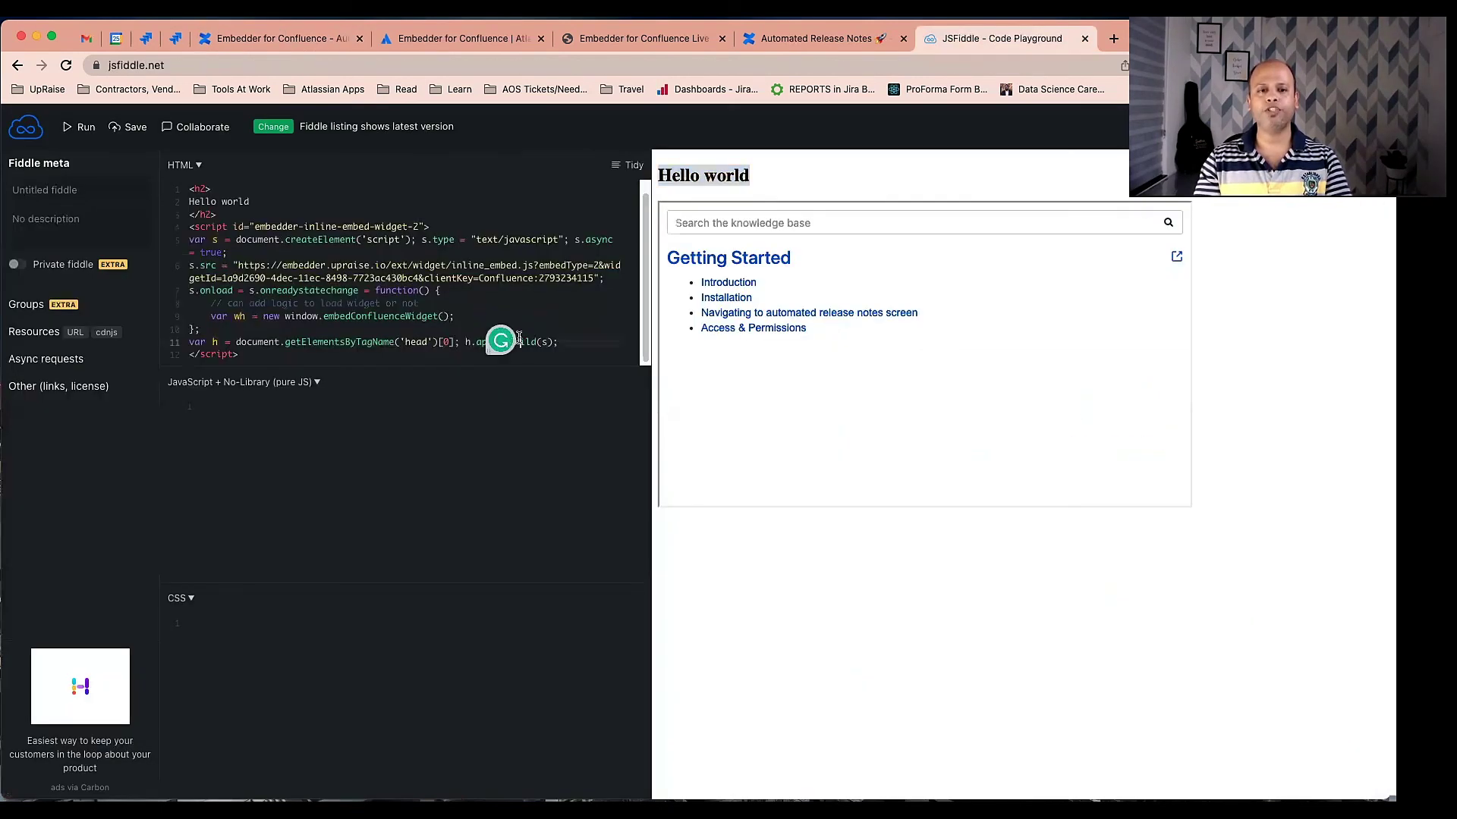
key("super+a")
key("super+v")
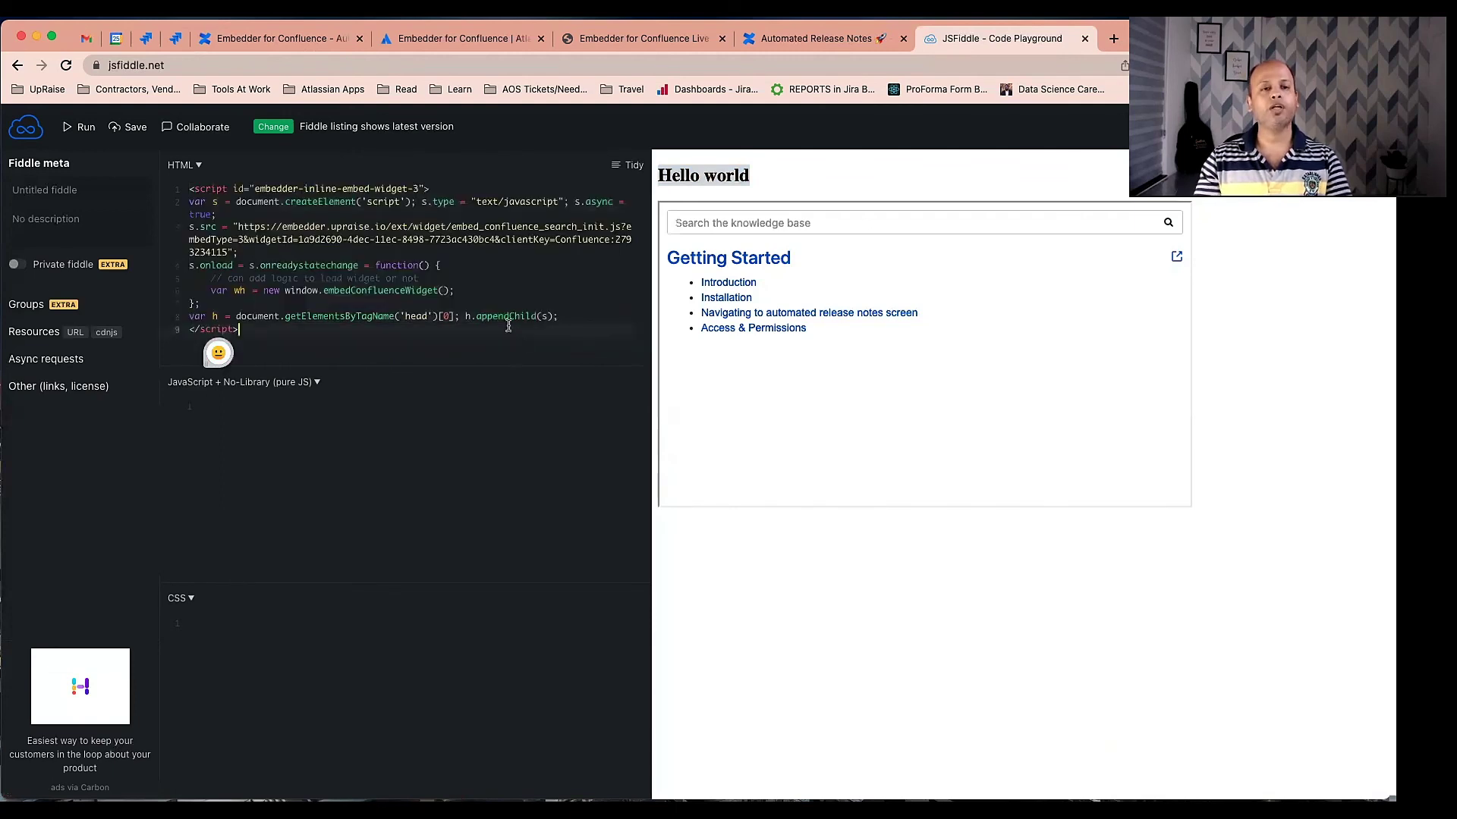
left_click(78, 128)
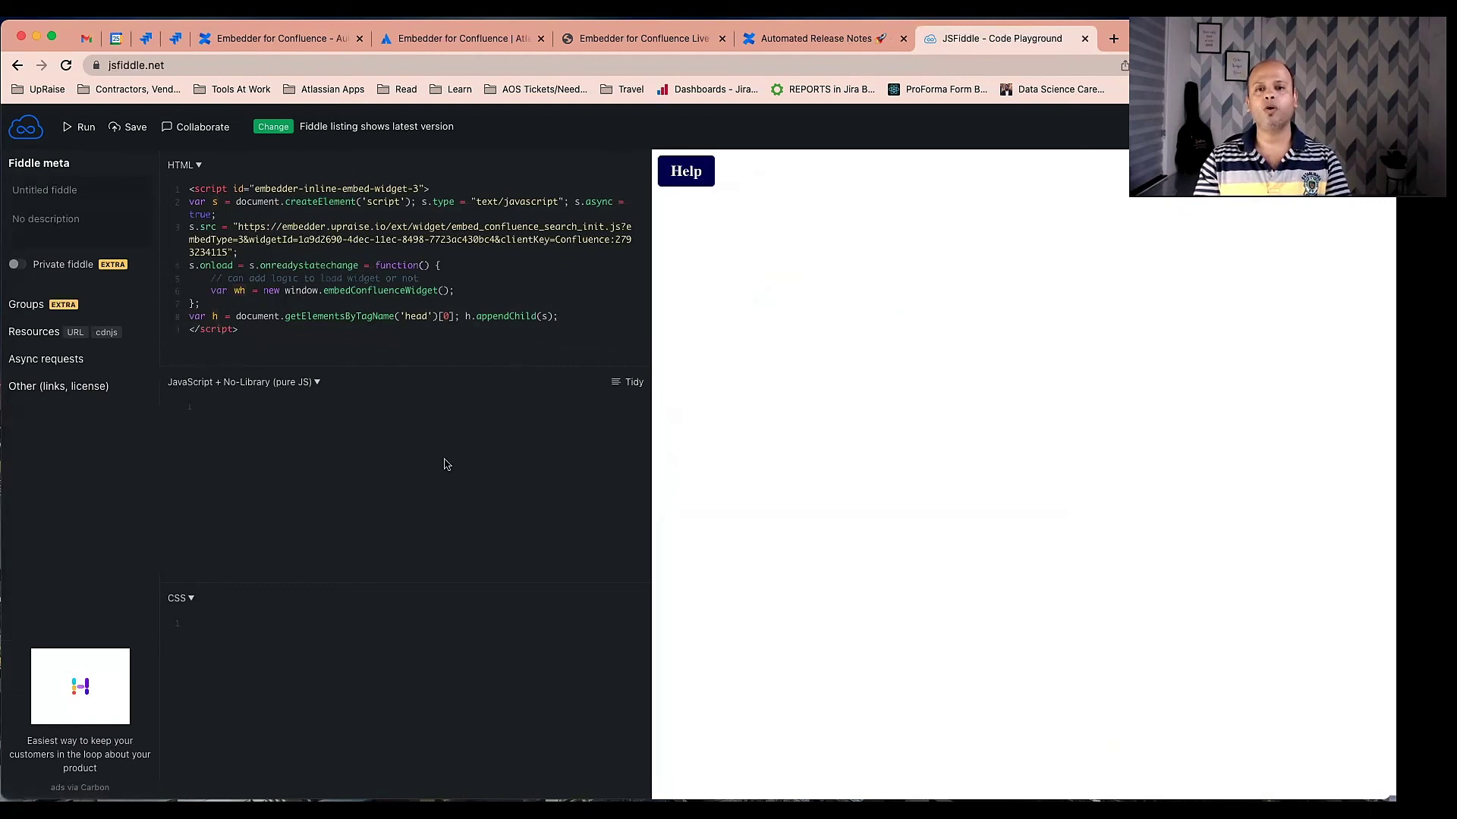
left_click(699, 179)
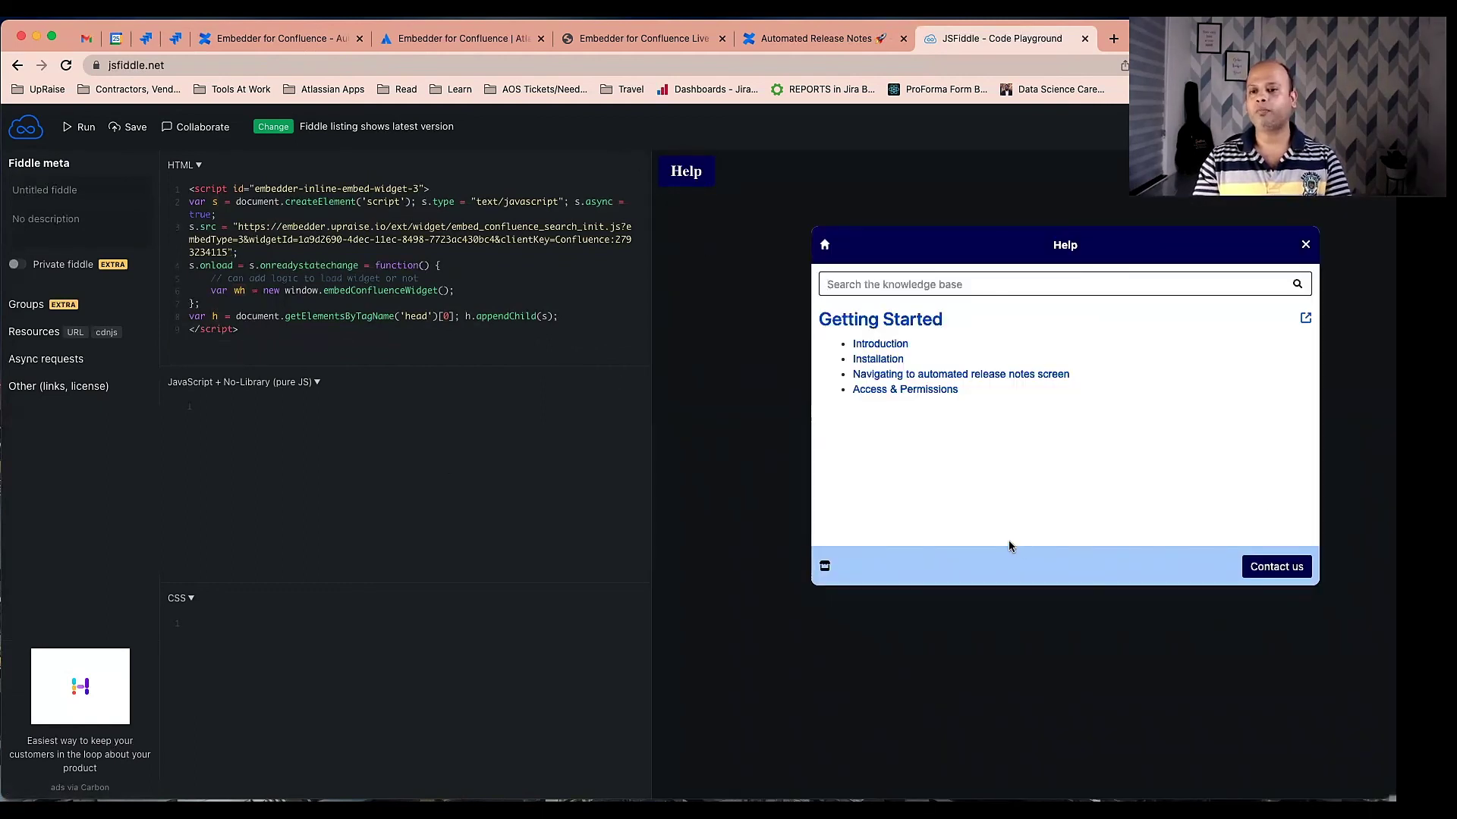
Open the Installation article in the Help pop-up
left_click(880, 359)
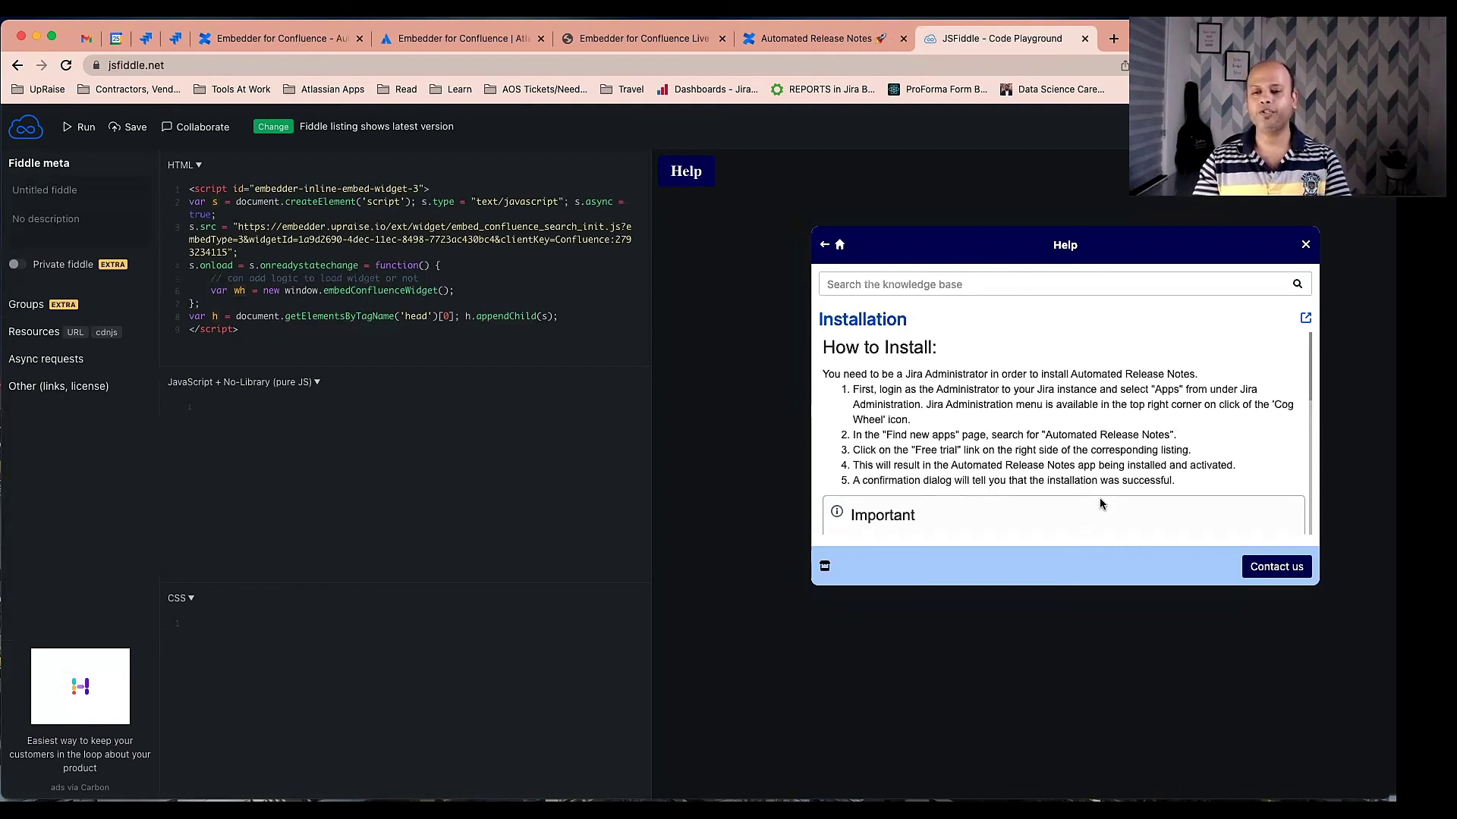
scroll(1101, 504, "down", 5)
scroll(1099, 504, "up", 10)
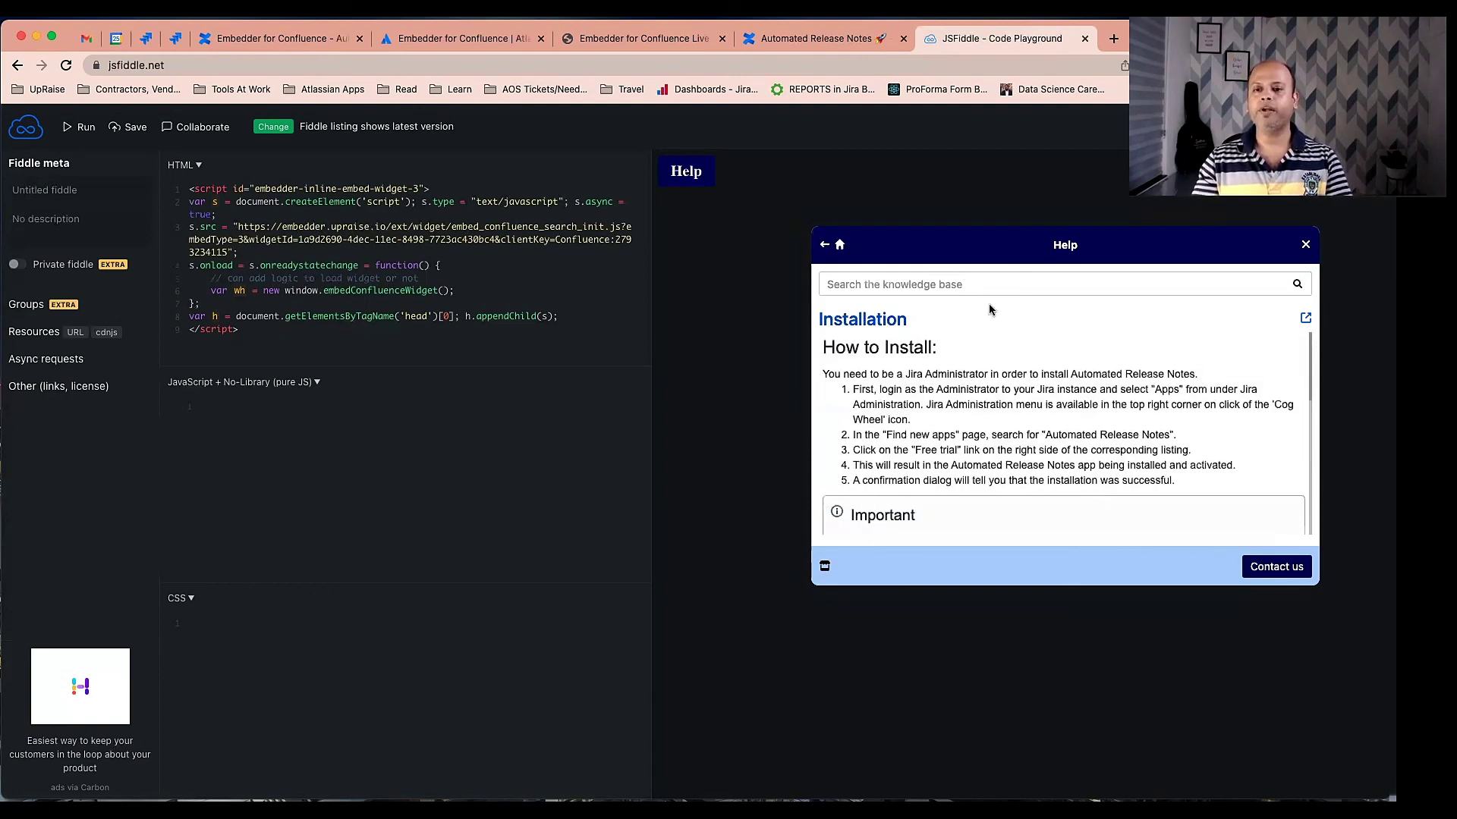
Search the knowledge base for 'trigger' and open the Triggers article
left_click(977, 284)
type("trigger")
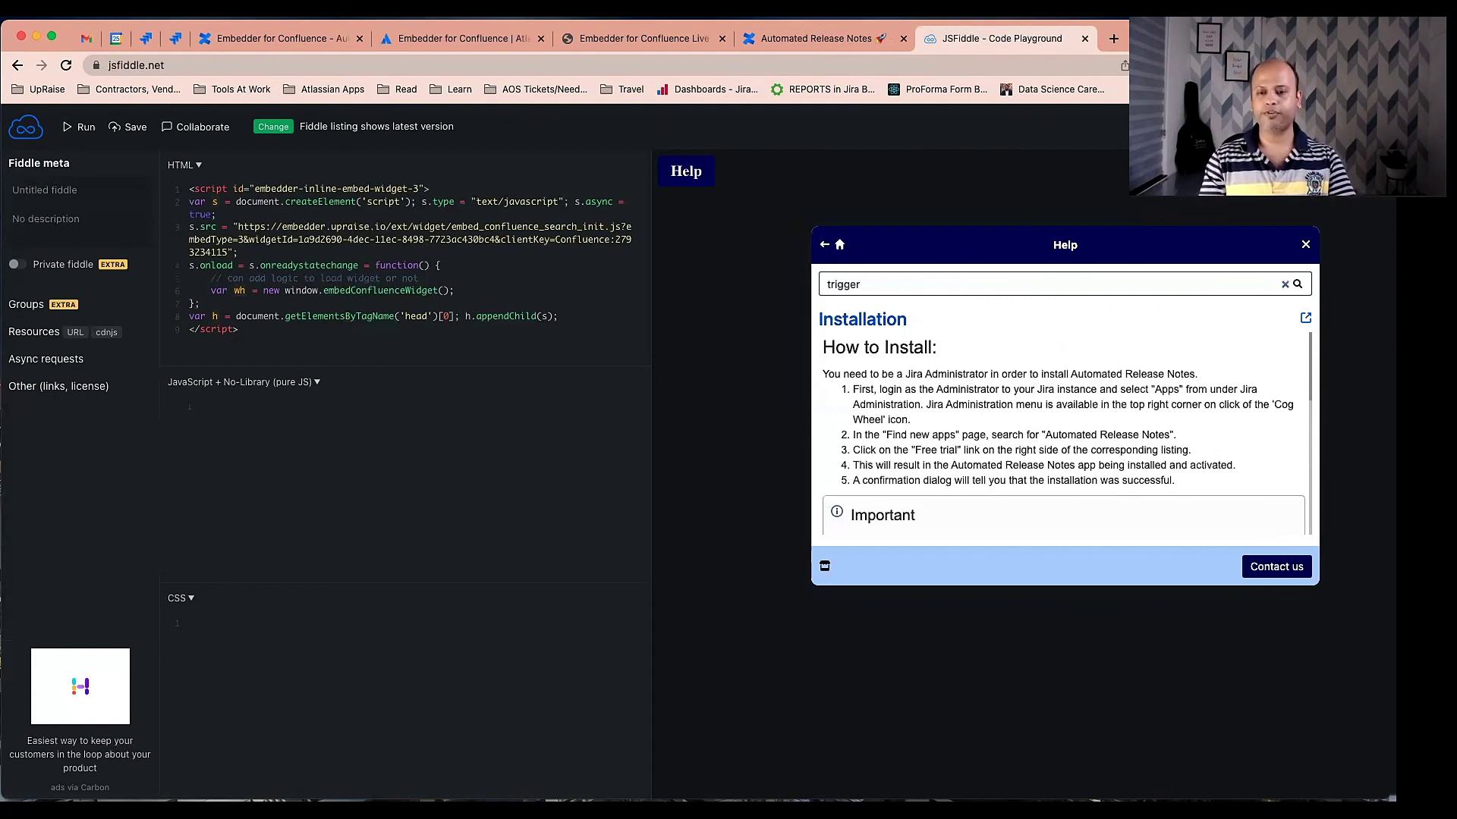
key("Return")
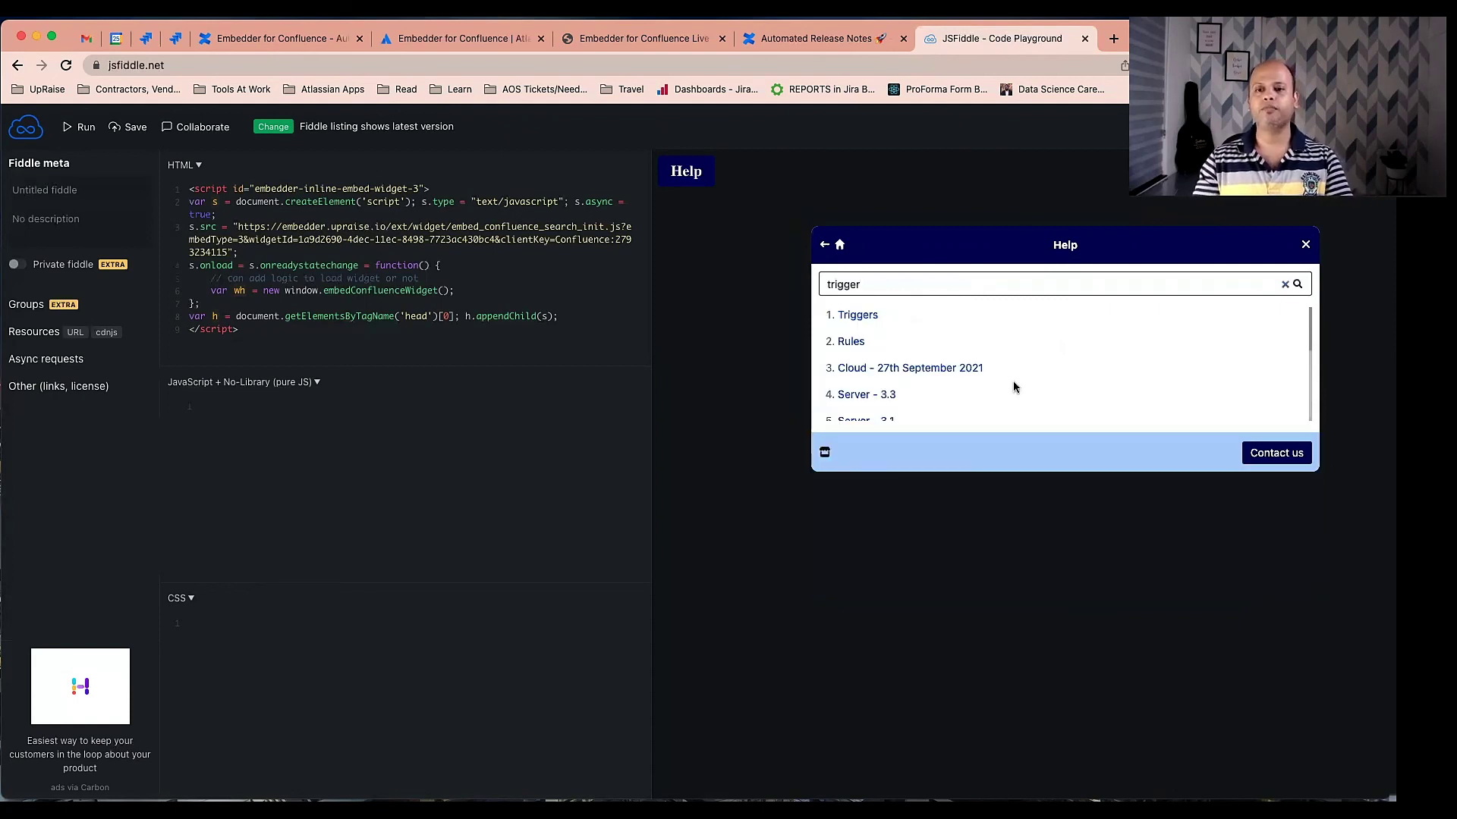
left_click(848, 313)
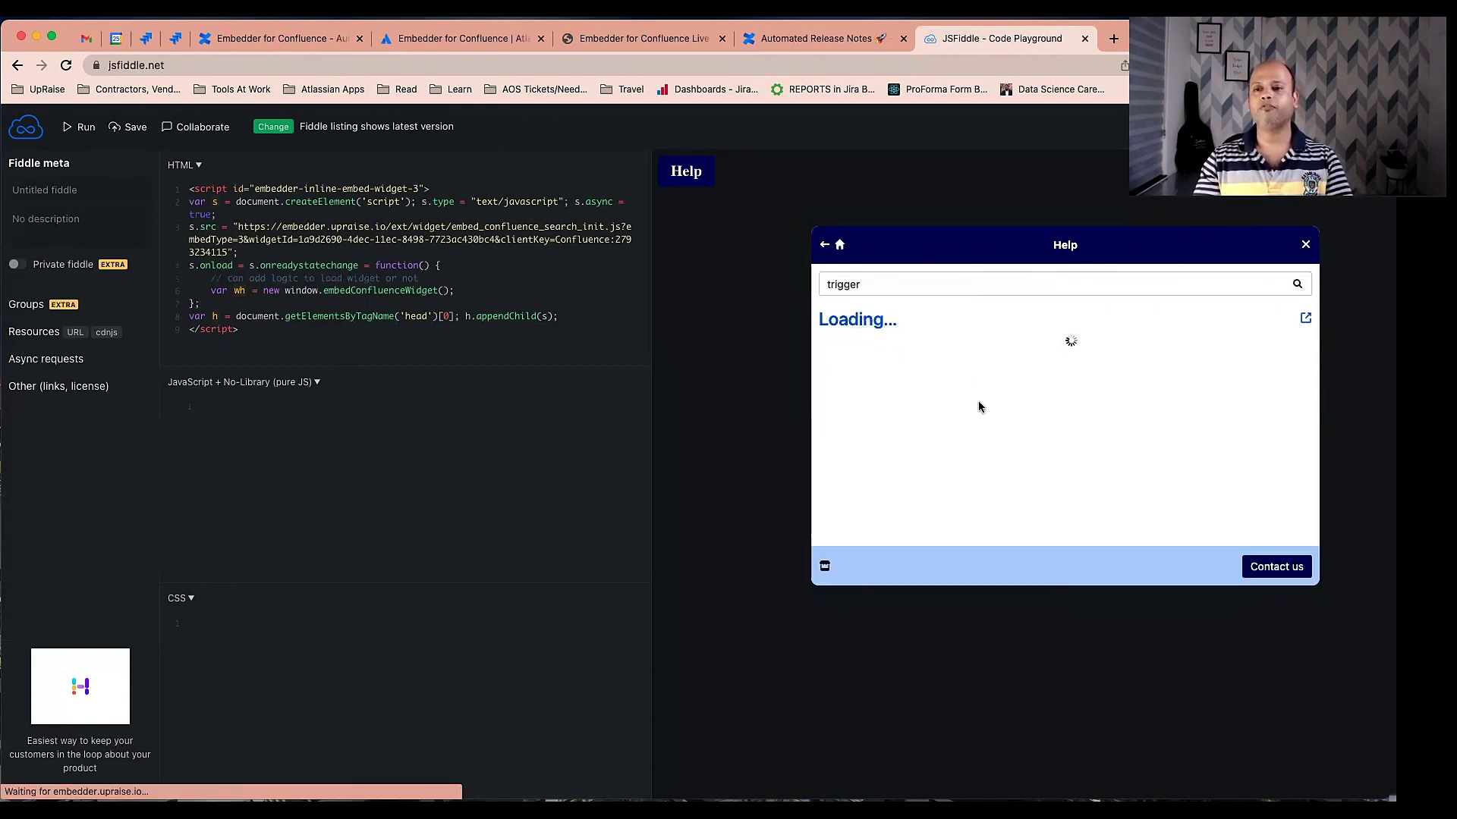